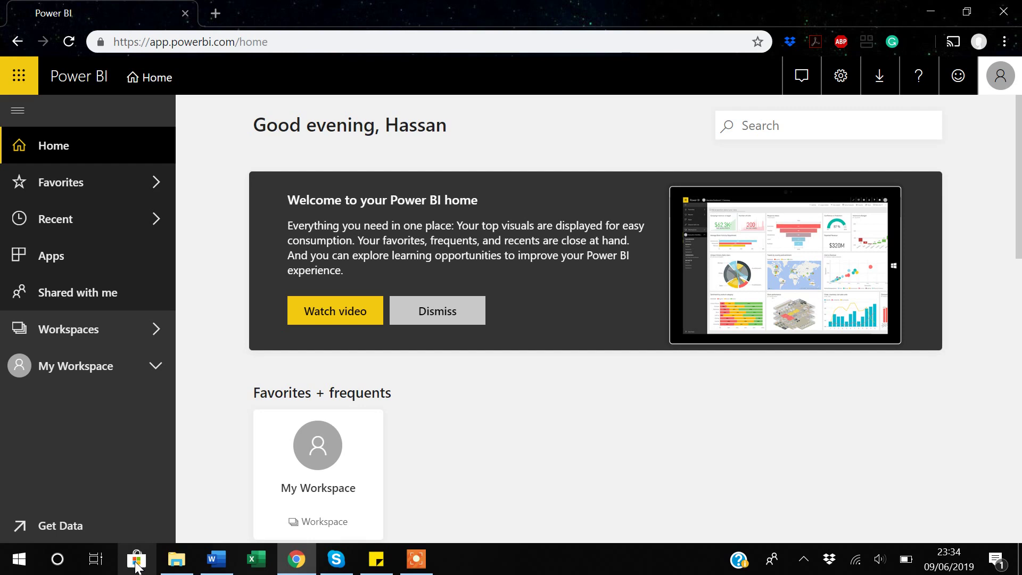
Step: Find the Power BI Desktop app in the Microsoft Store by searching for "Power" and view its product page
left_click(137, 565)
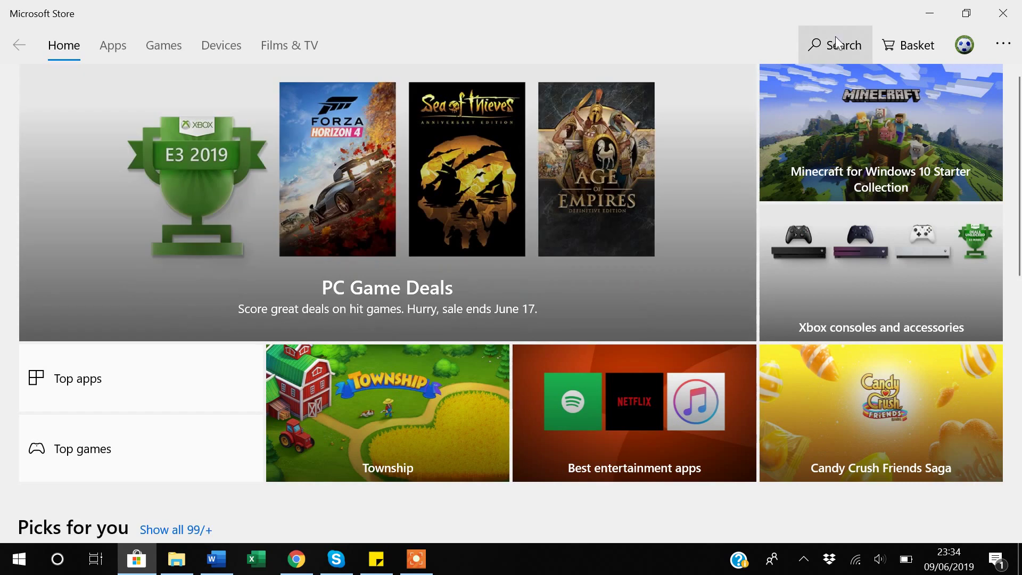
left_click(839, 45)
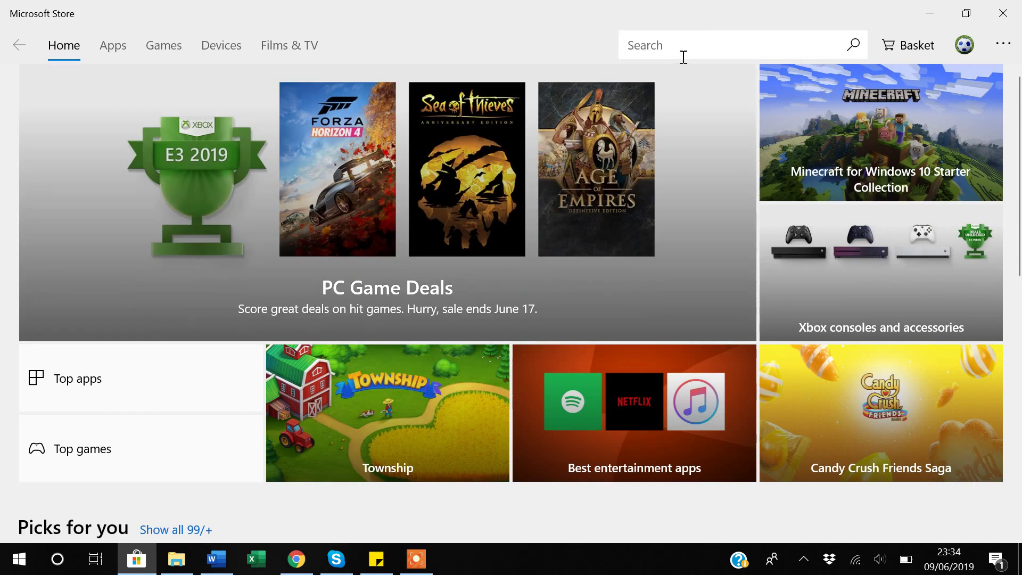
type("Pow")
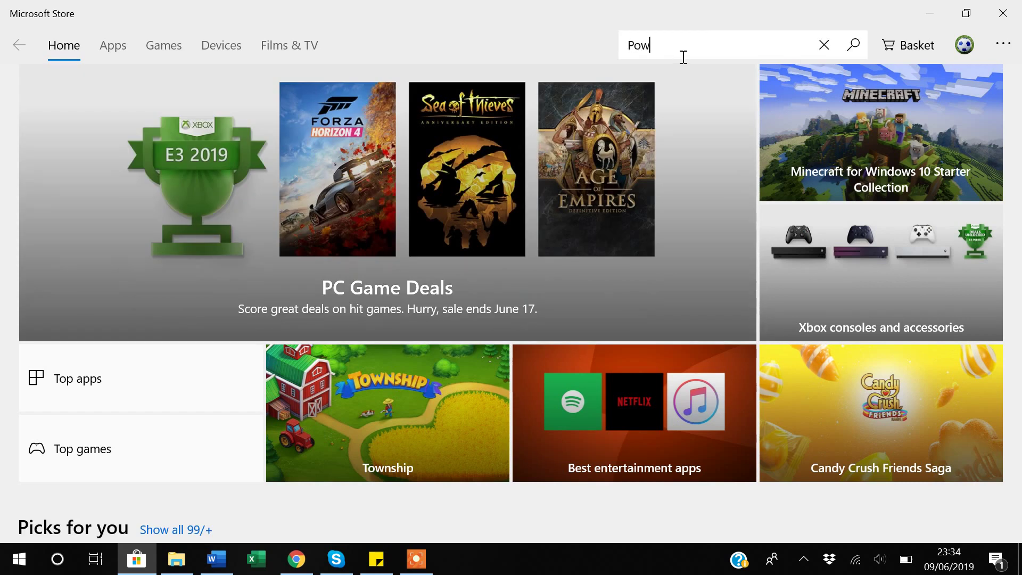
type("er")
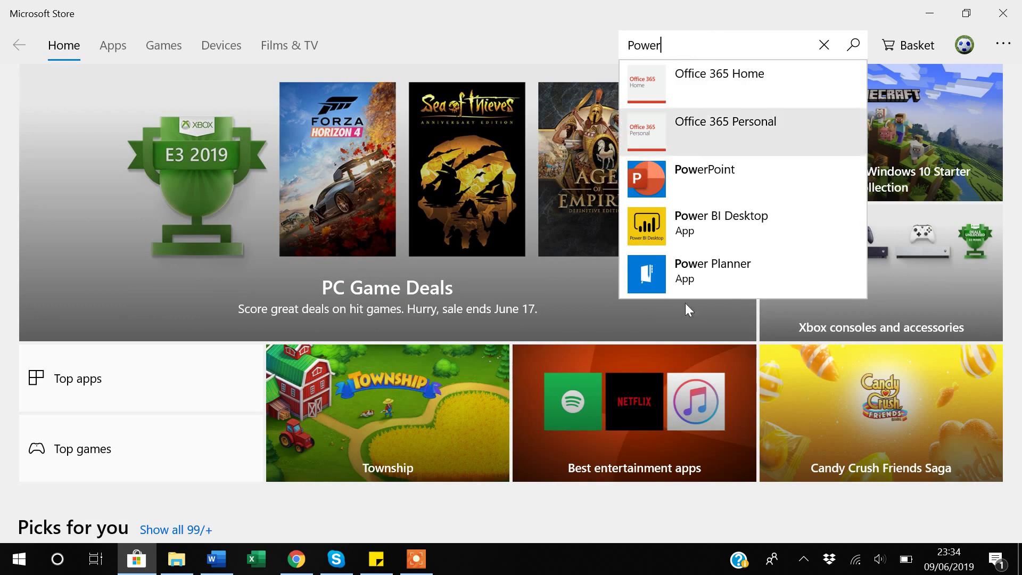
left_click(717, 220)
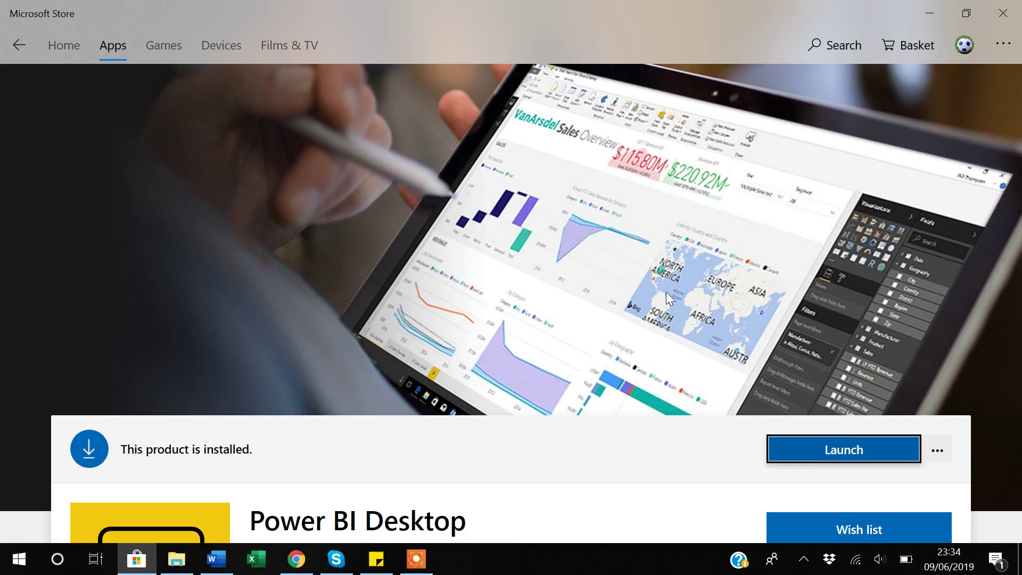
scroll(666, 292, "down", 3)
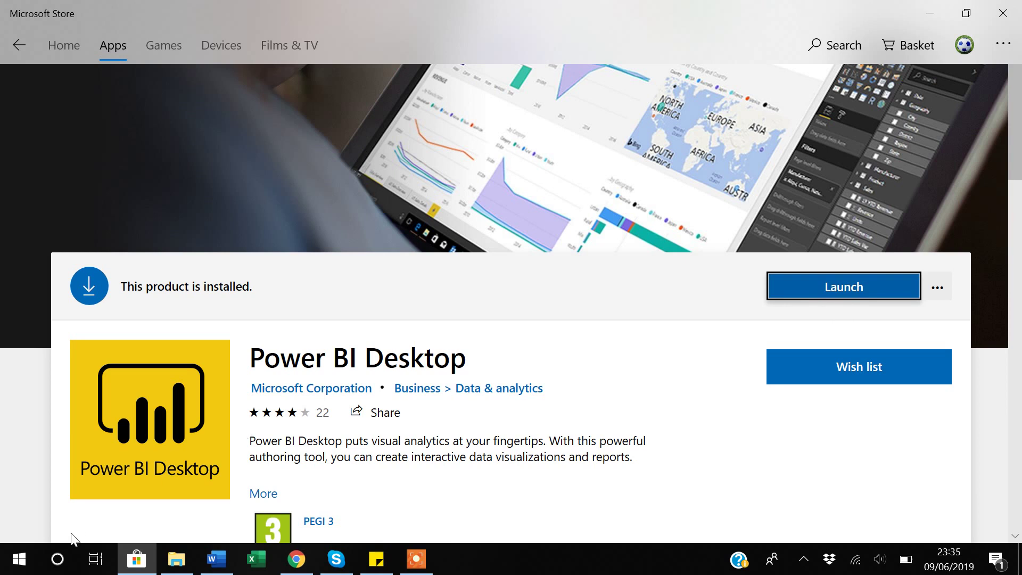
Step: Find Power BI Desktop through the Windows search and launch it
left_click(64, 558)
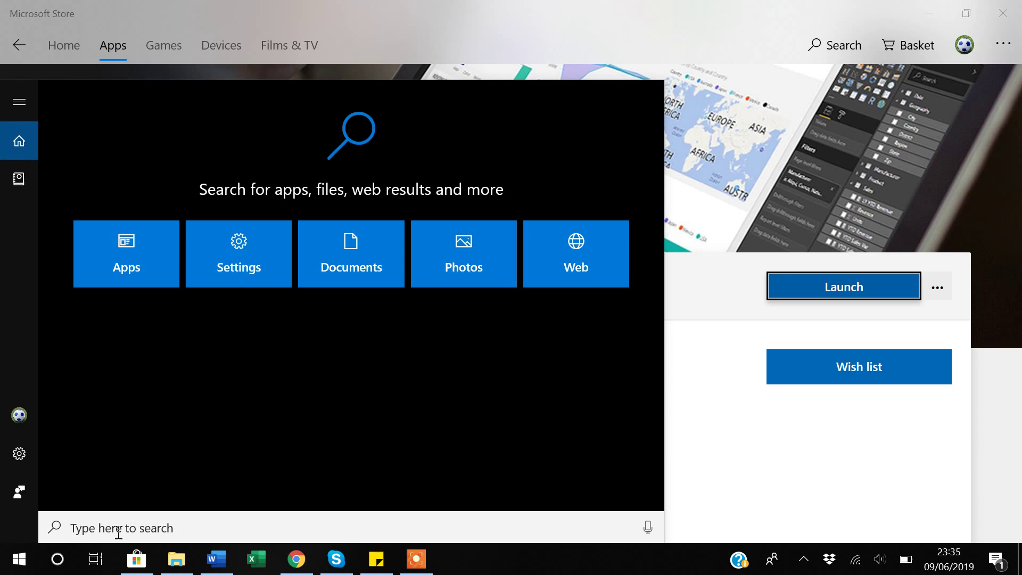
type("po")
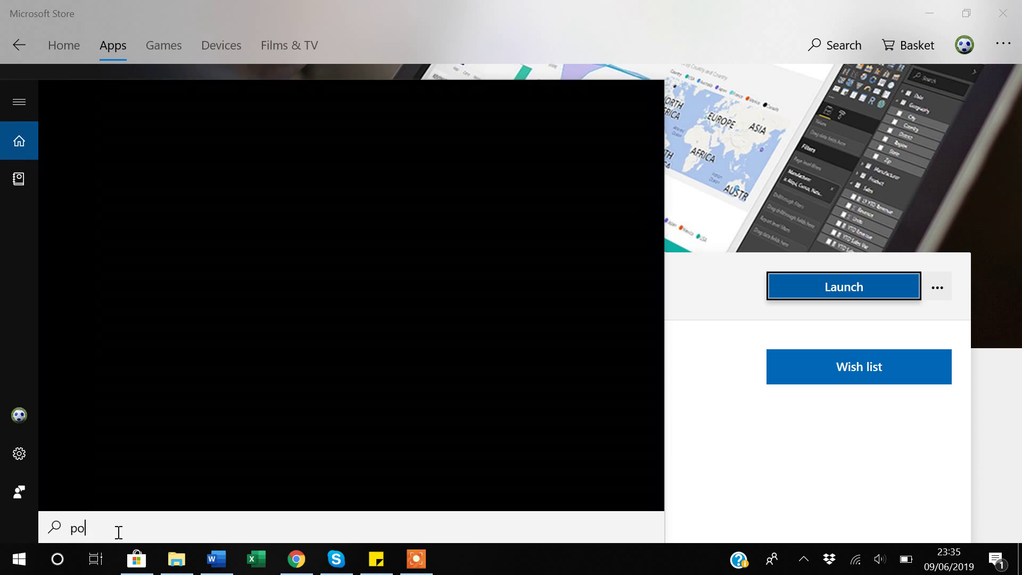
type("we")
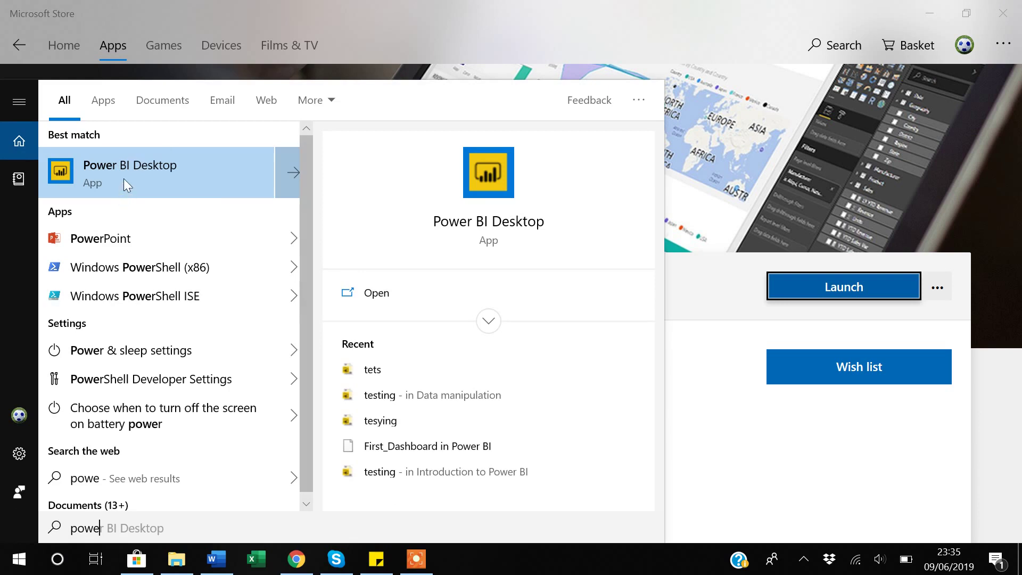
left_click(123, 178)
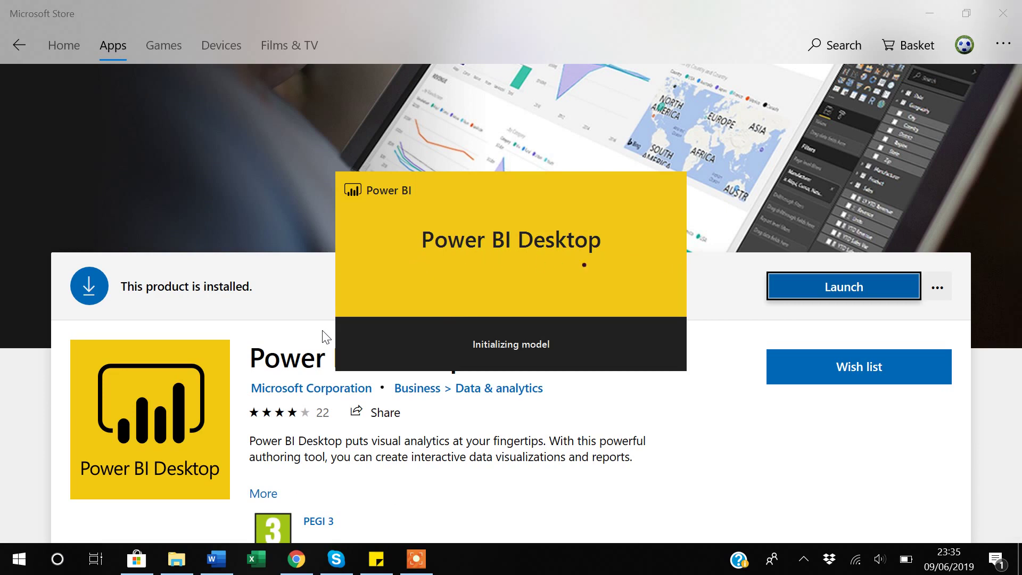
Step: Look at the US Census workbooks in the Quick Overview folder in File Explorer, and switch to Power BI Desktop
left_click(178, 565)
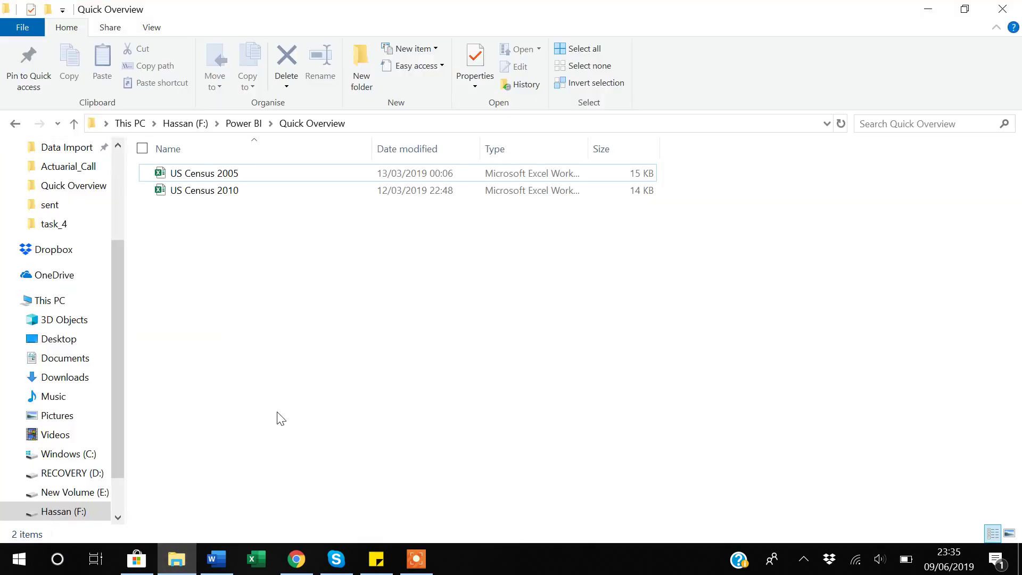
double_click(203, 175)
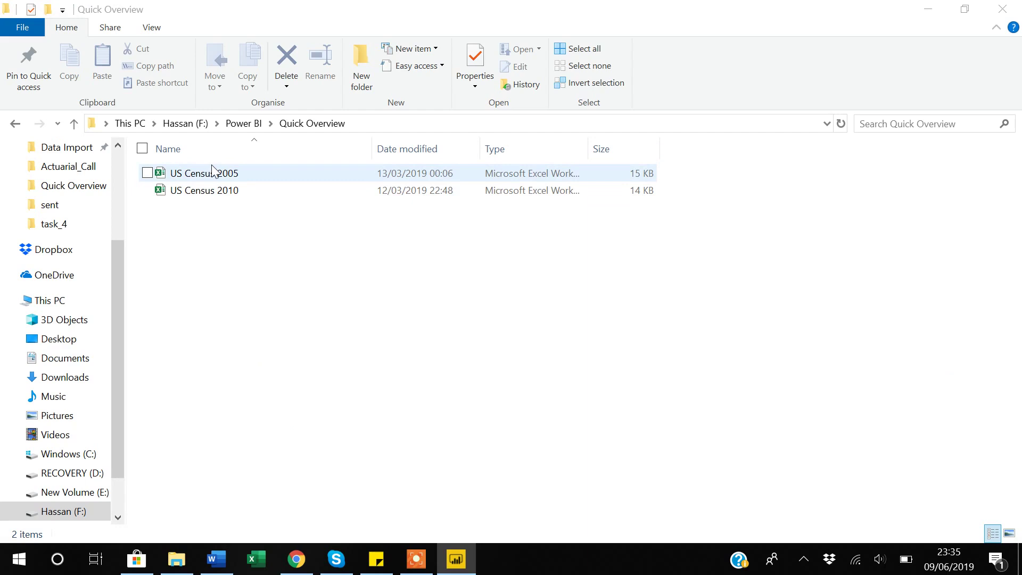
left_click(459, 565)
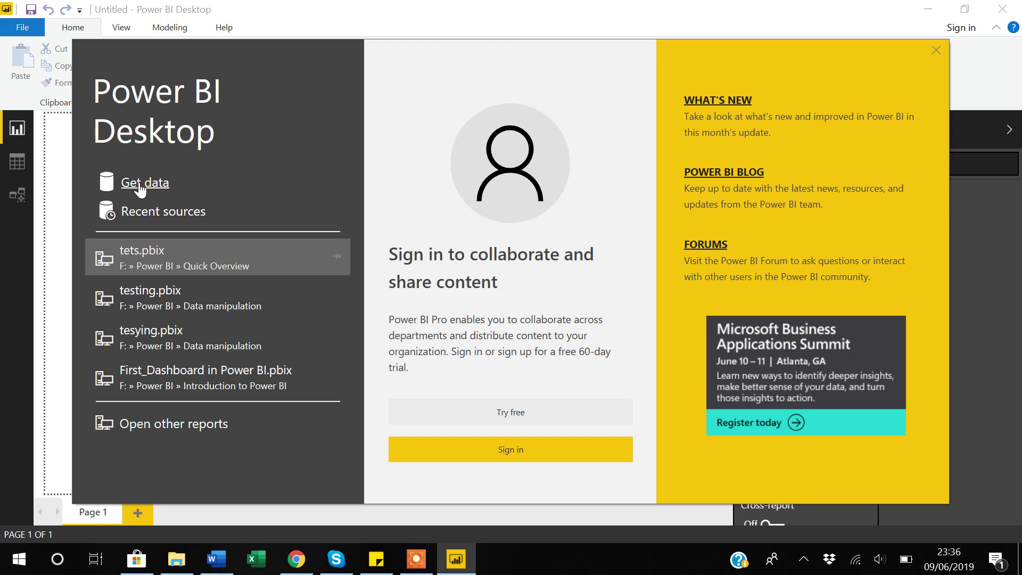
Step: Open Get Data and look through the File, Database and Power BI source categories before returning to the full list
left_click(140, 186)
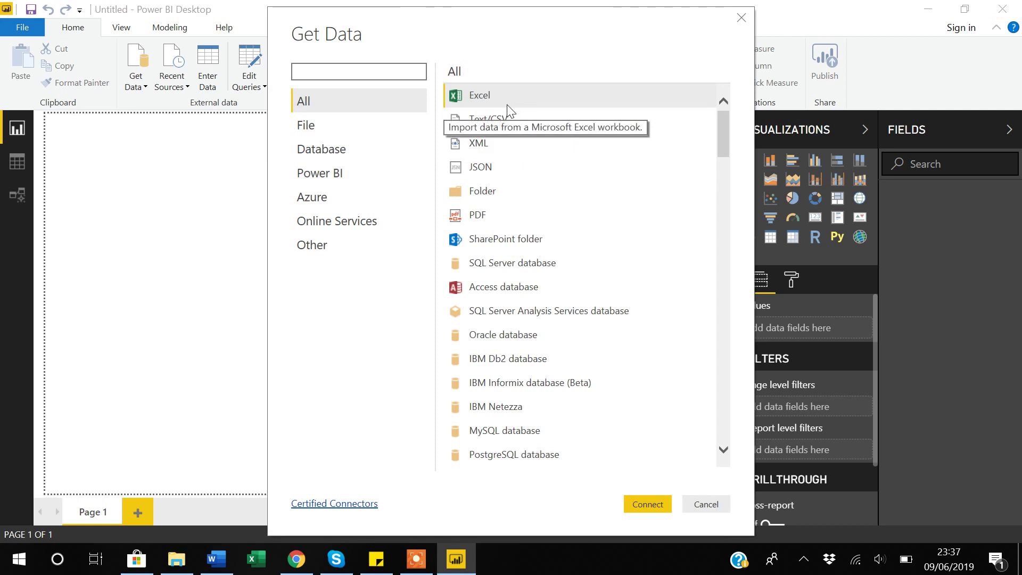
left_click(308, 131)
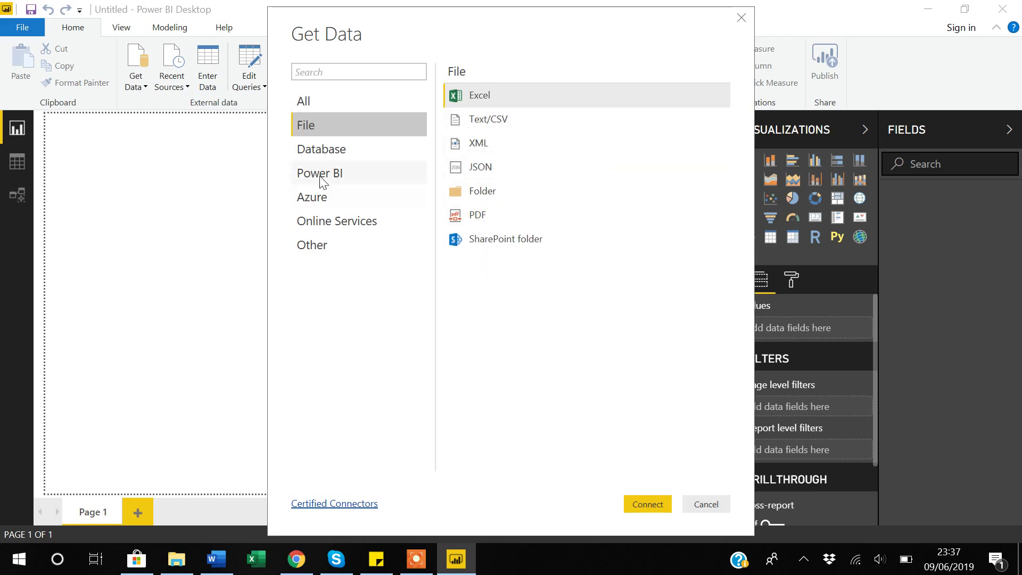
left_click(320, 153)
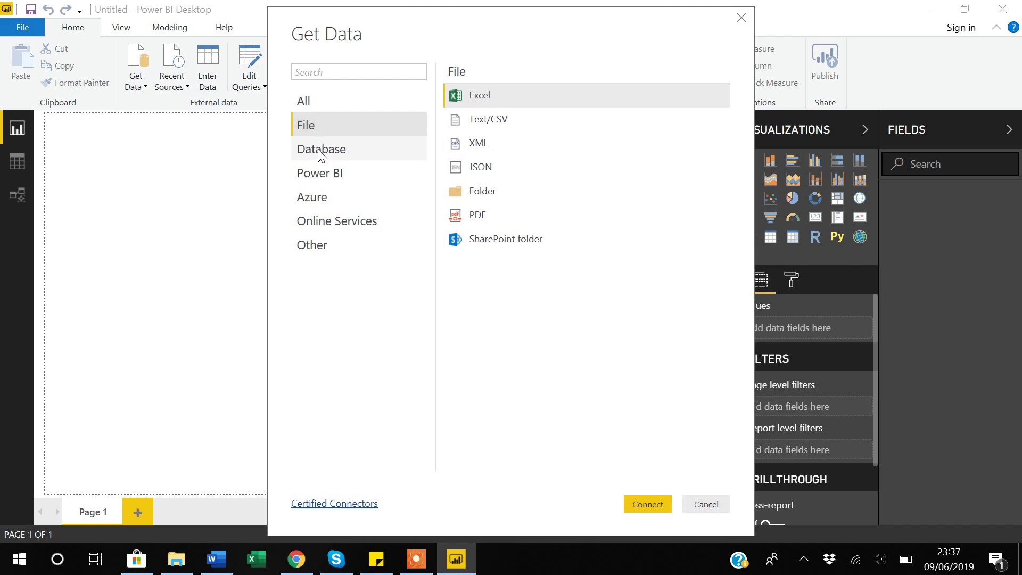
left_click(318, 179)
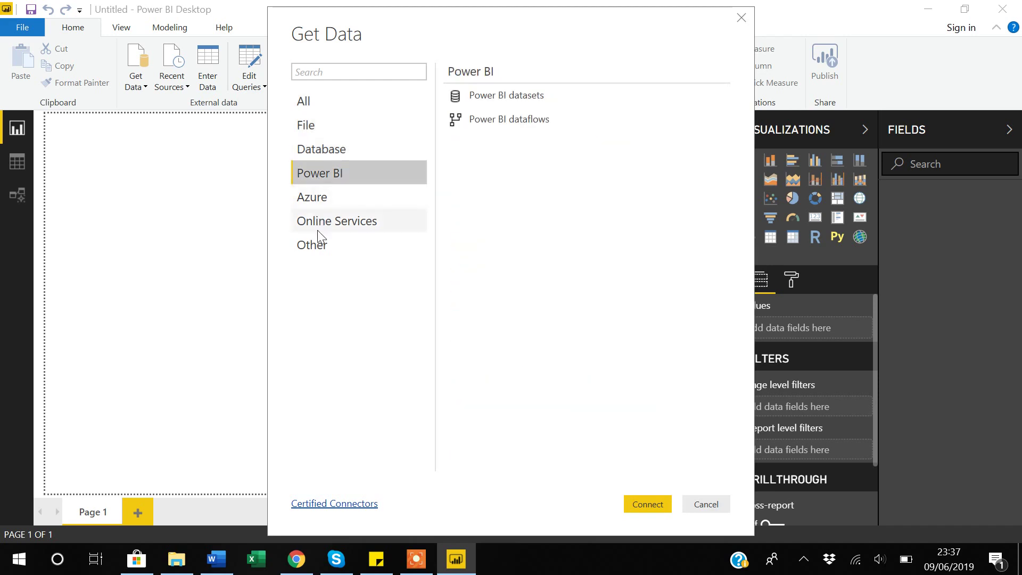
left_click(312, 107)
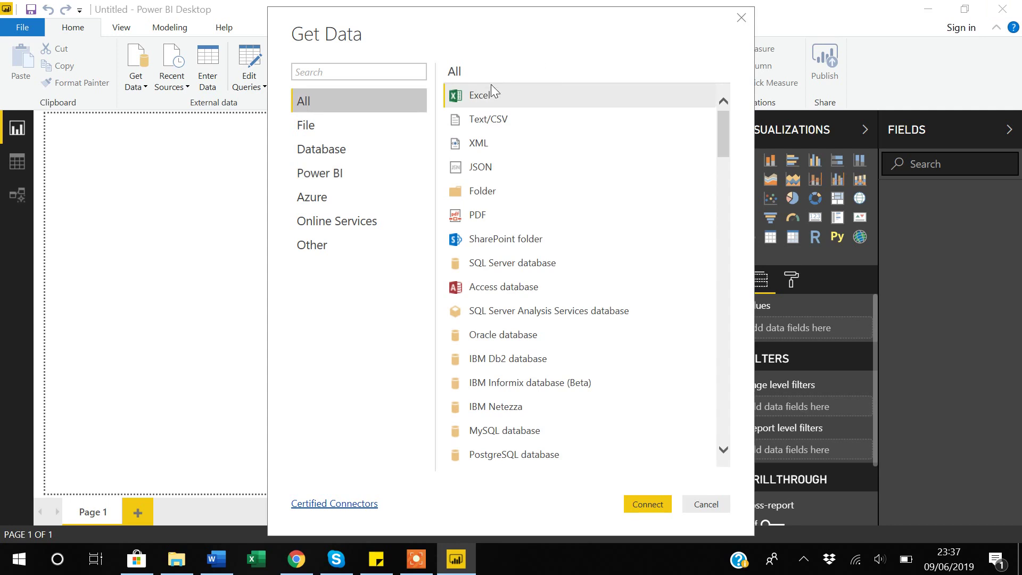
Step: Connect to the Excel workbook US Census 2005 from the Quick Overview folder
left_click(490, 94)
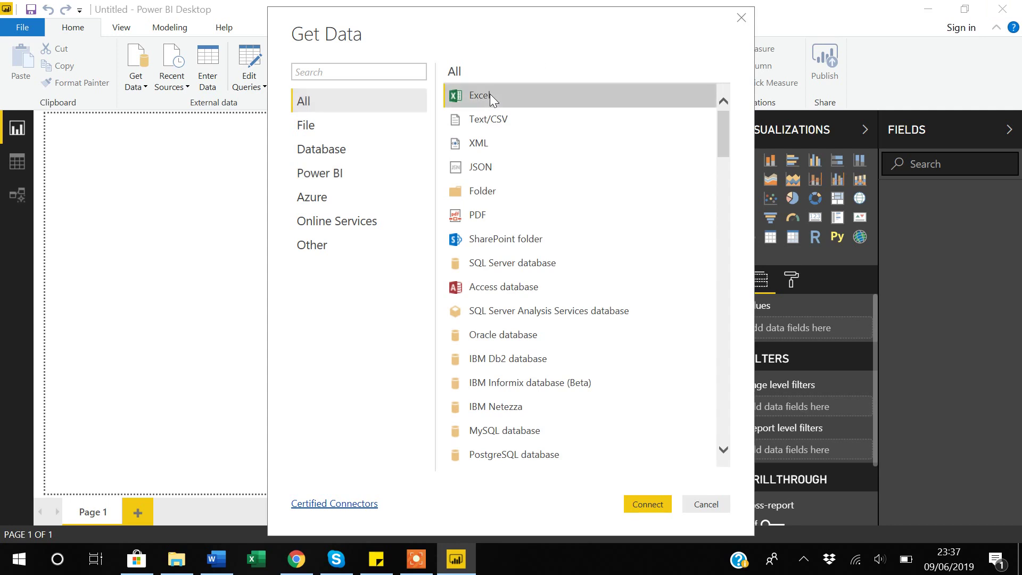
left_click(656, 502)
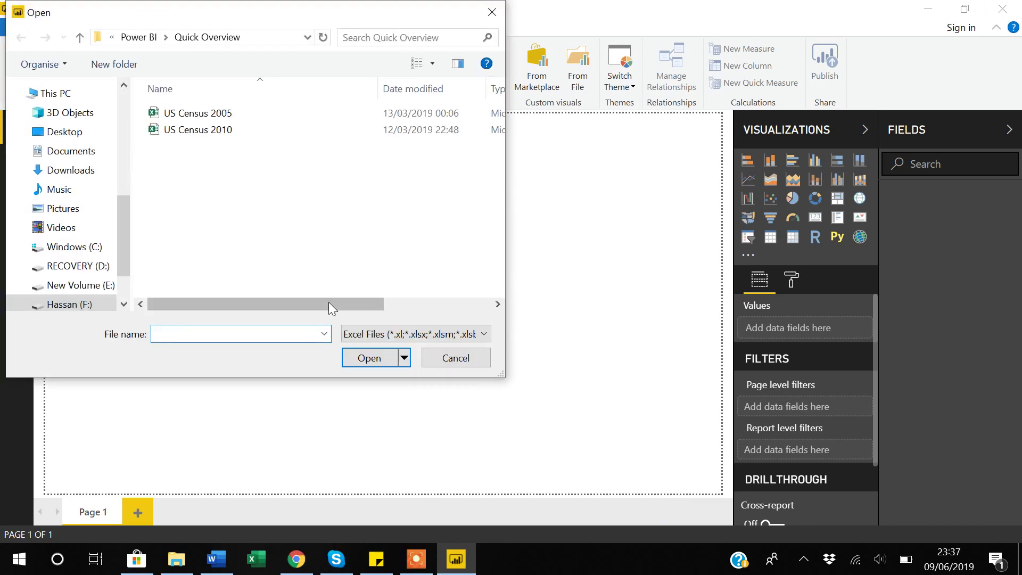
left_click(190, 119)
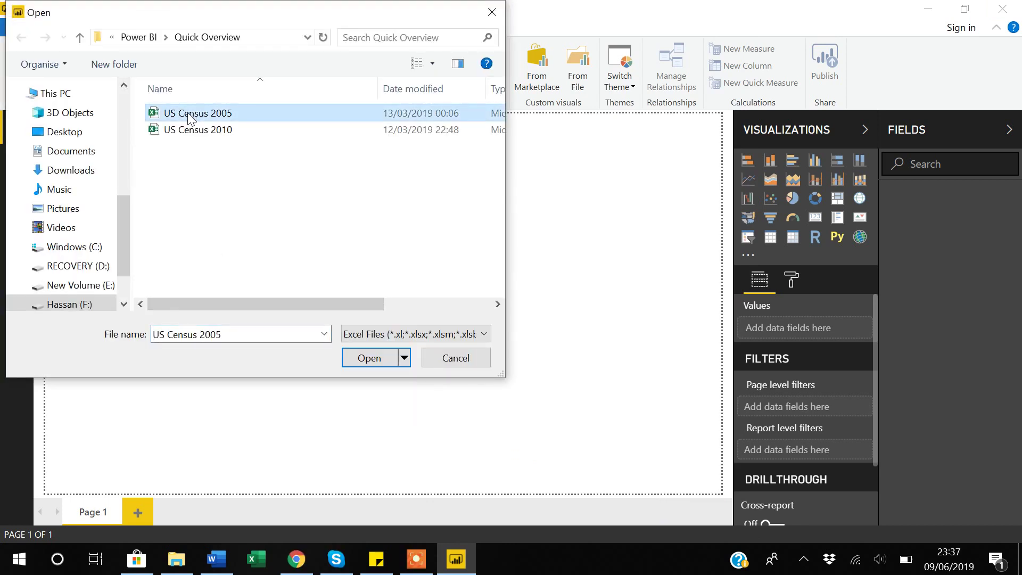
left_click(371, 358)
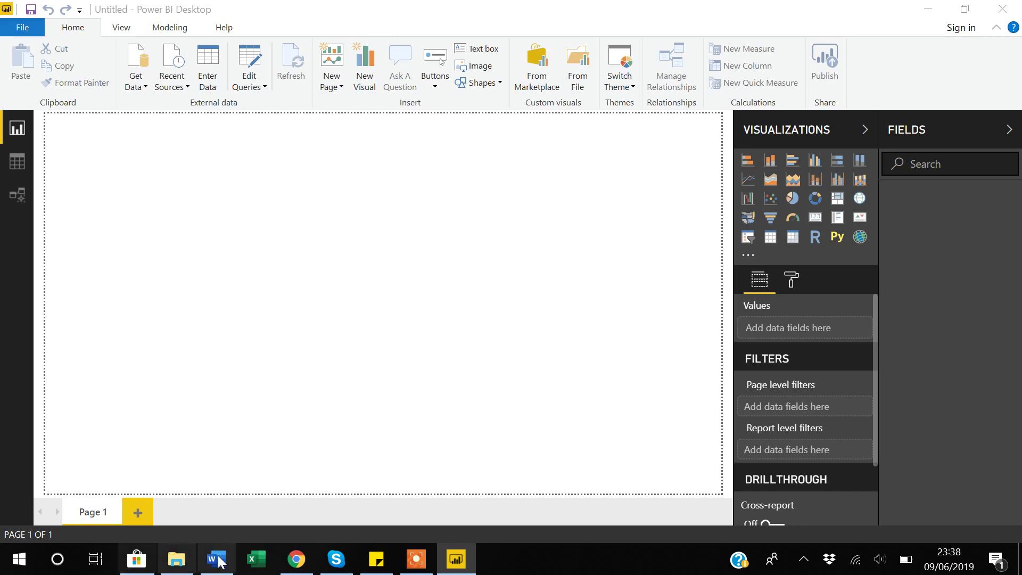
Step: Switch to File Explorer and open the US Census 2005 workbook in Excel
left_click(176, 559)
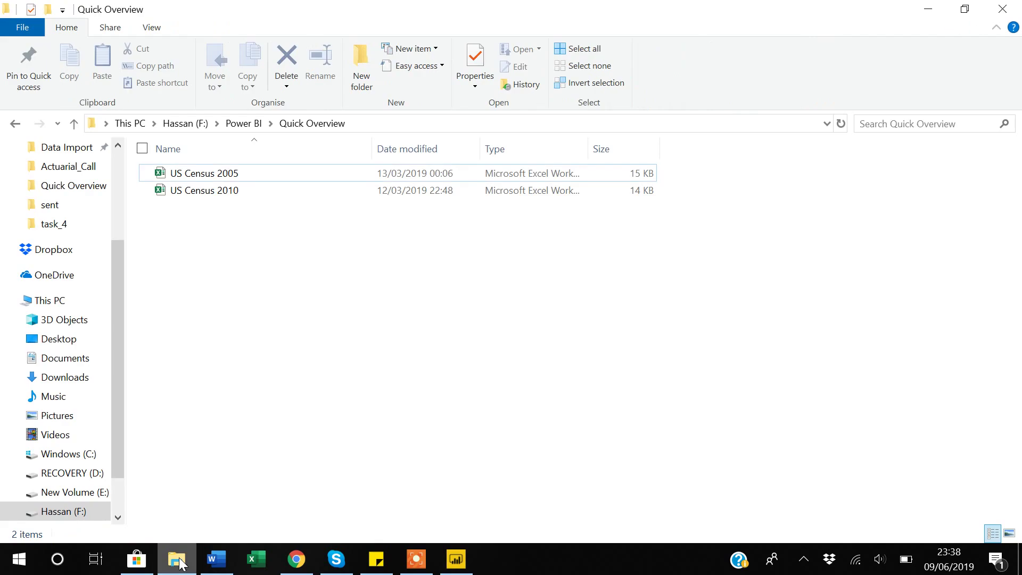
left_click(194, 176)
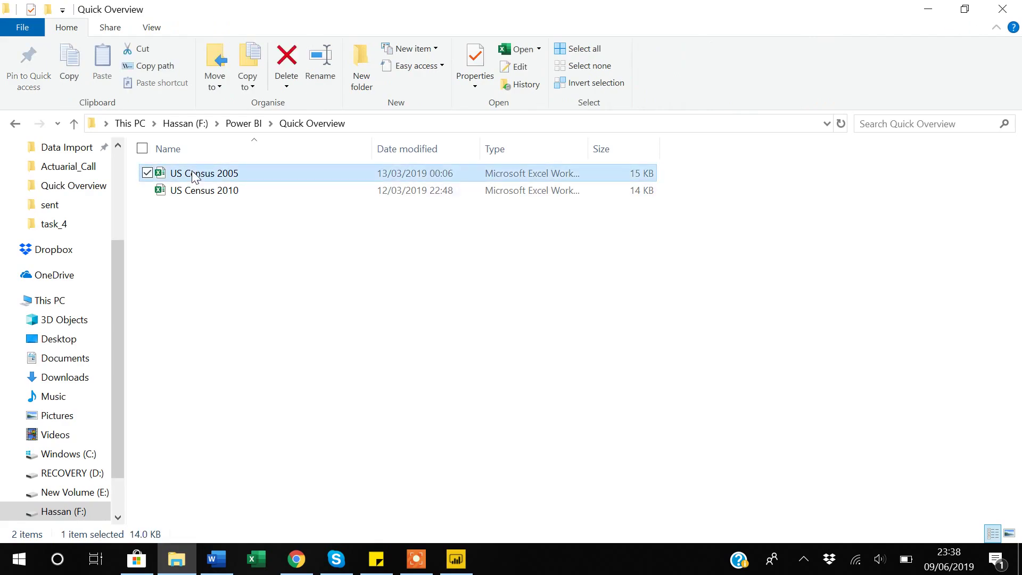
double_click(194, 176)
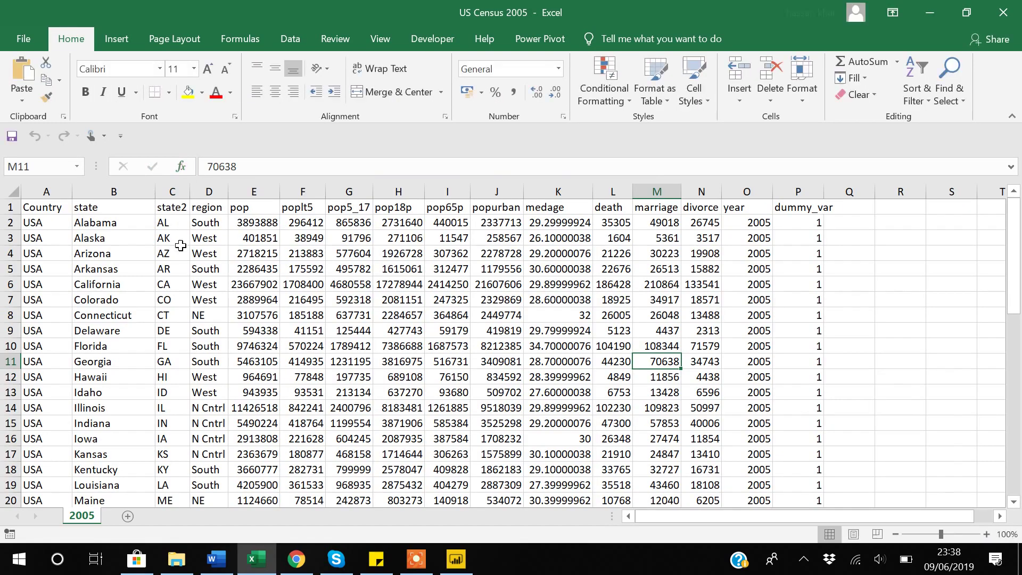
Step: Select the header row from Country in A1 to dummy_var in P1 to review the workbook's variables
left_click(47, 211)
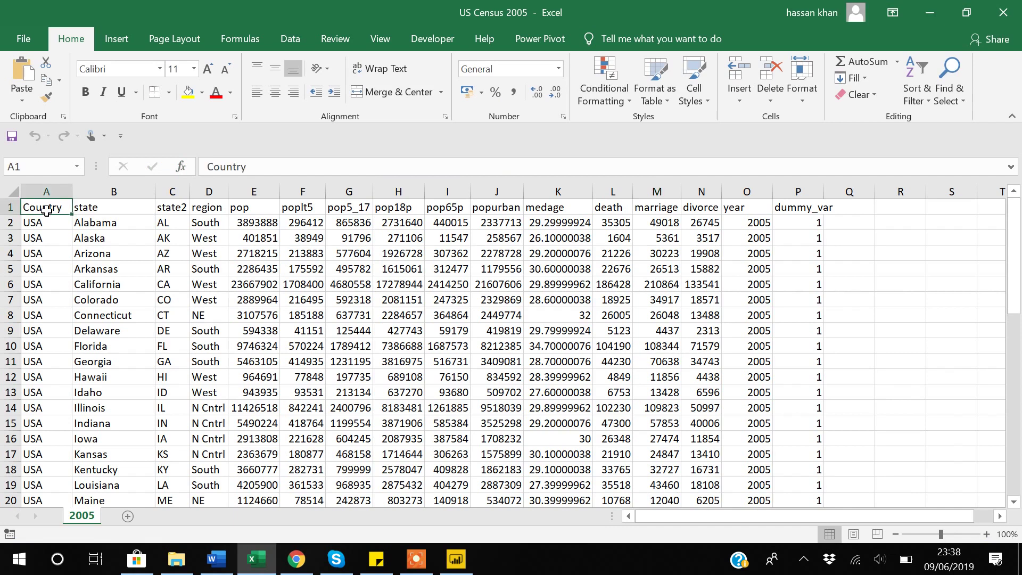
key("shift+Right")
key("shift+Right")
key("shift+Right")
key("shift+Right")
key("shift+Right")
key("shift+Right")
key("shift+Right")
key("shift+Right")
key("shift+Right")
key("shift+Right")
key("shift+Right")
key("shift+Right")
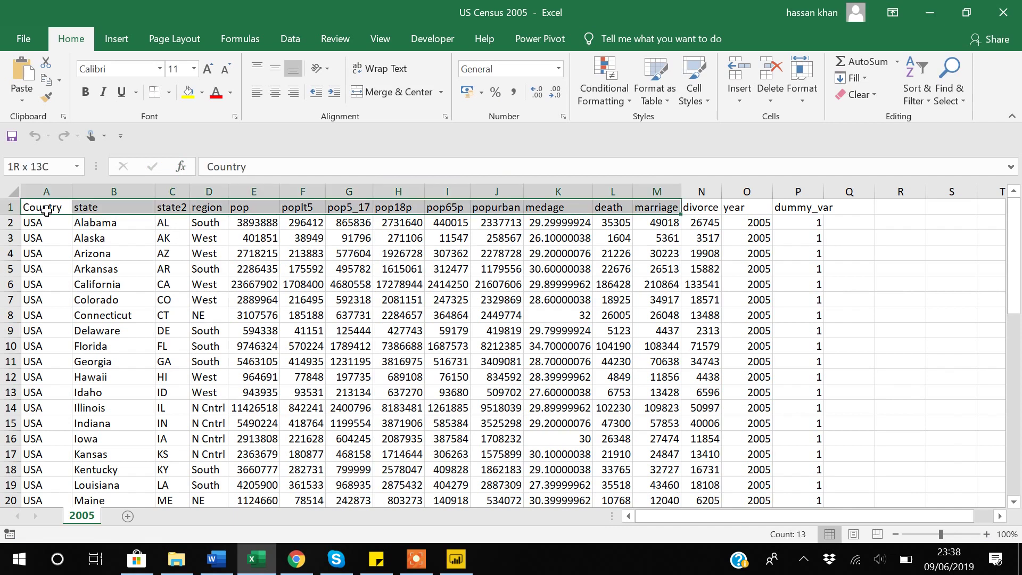
key("shift+Right")
key("shift+Right")
key("shift+Right")
key("shift+Right")
key("shift+Left")
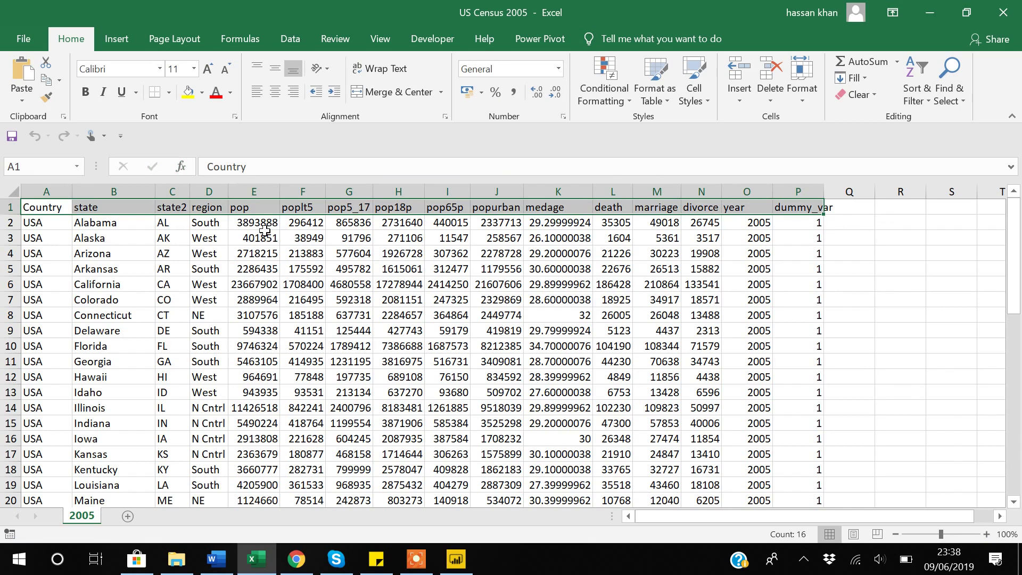
Step: Switch back to Power BI Desktop and load the 2005 sheet of US Census 2005.xlsx from the Navigator
left_click(462, 559)
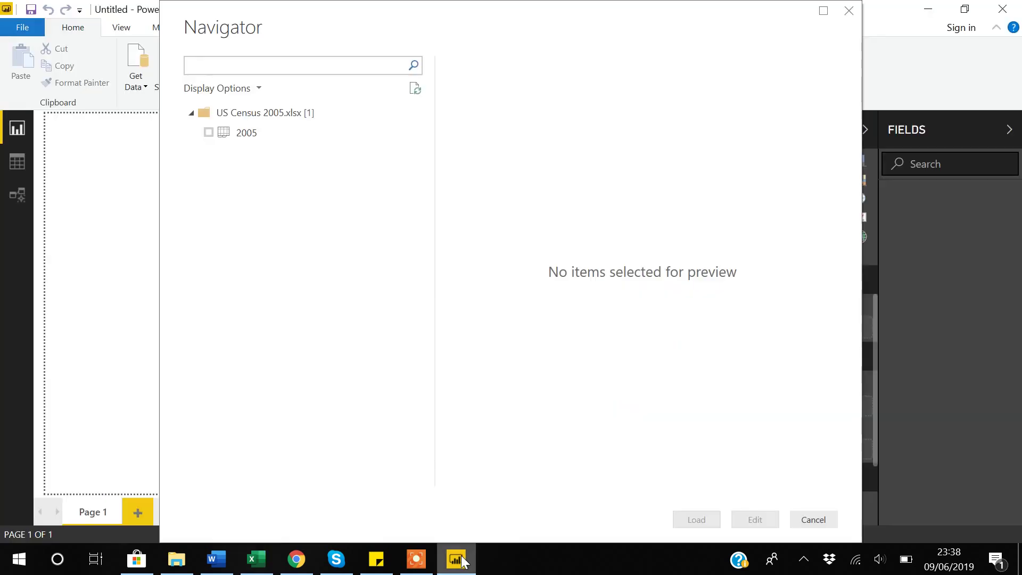
left_click(208, 133)
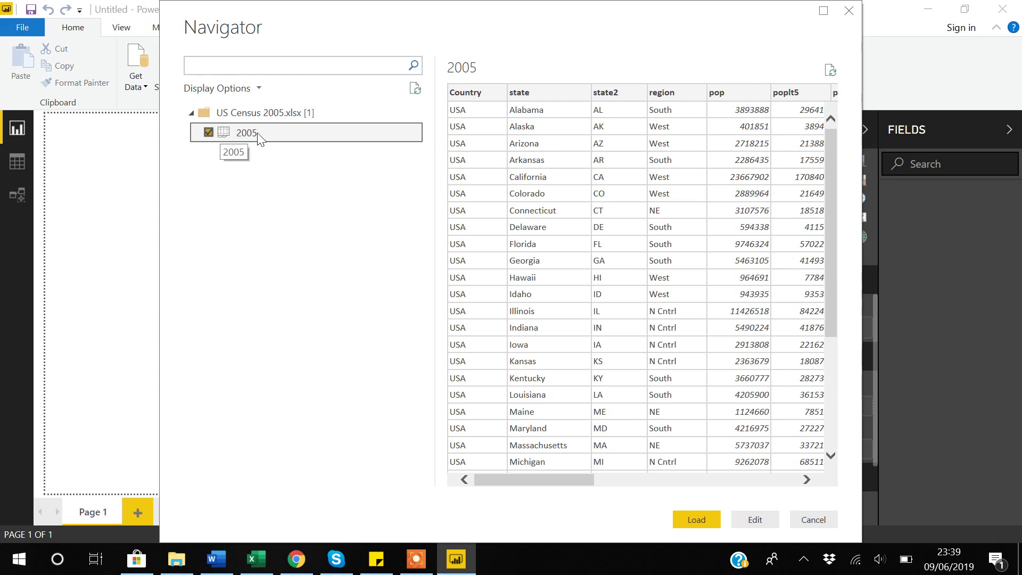
left_click(701, 523)
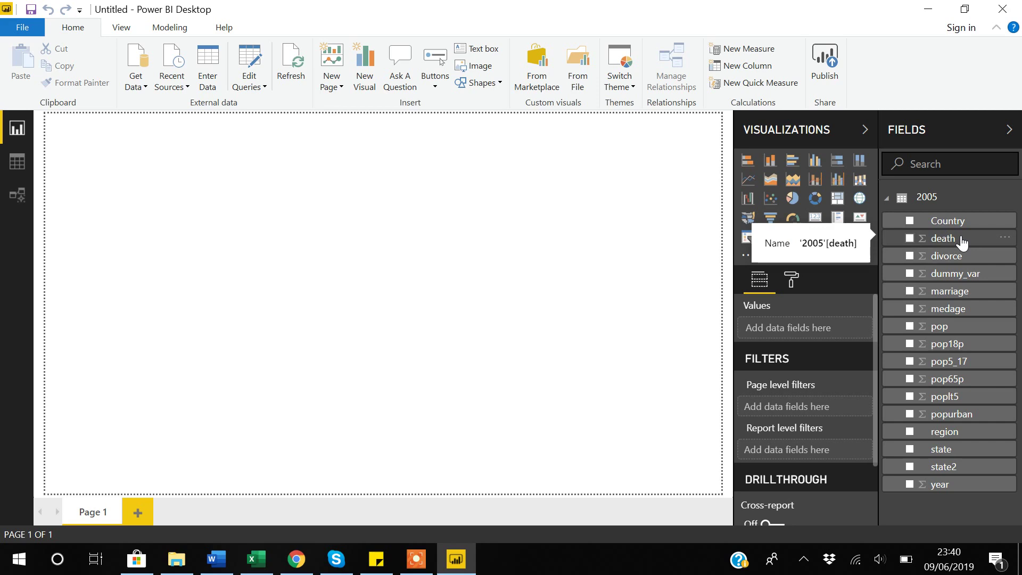
Step: Add a clustered column chart to Page 1 with region on the axis and pop as the value
left_click(814, 169)
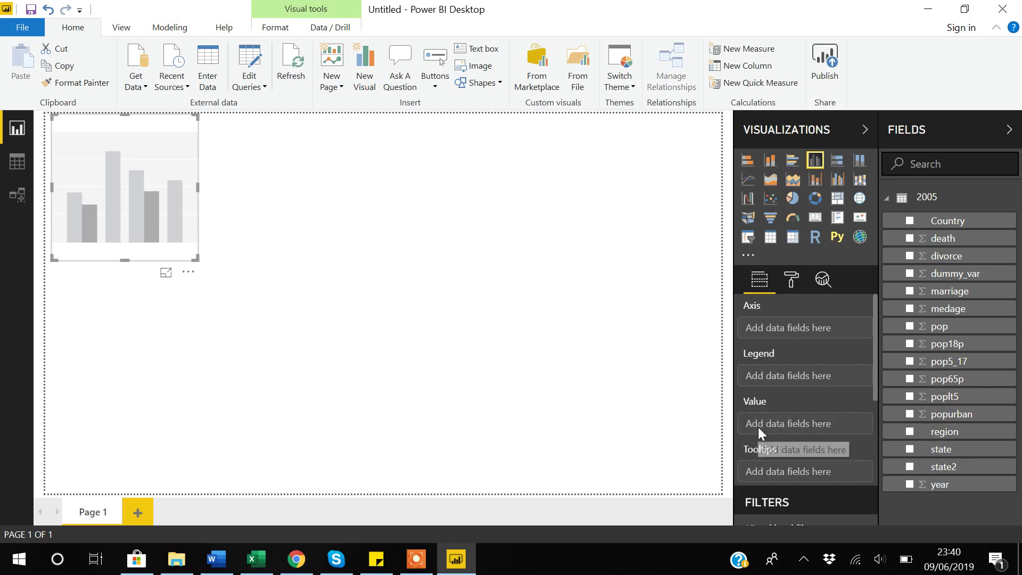
left_click(942, 432)
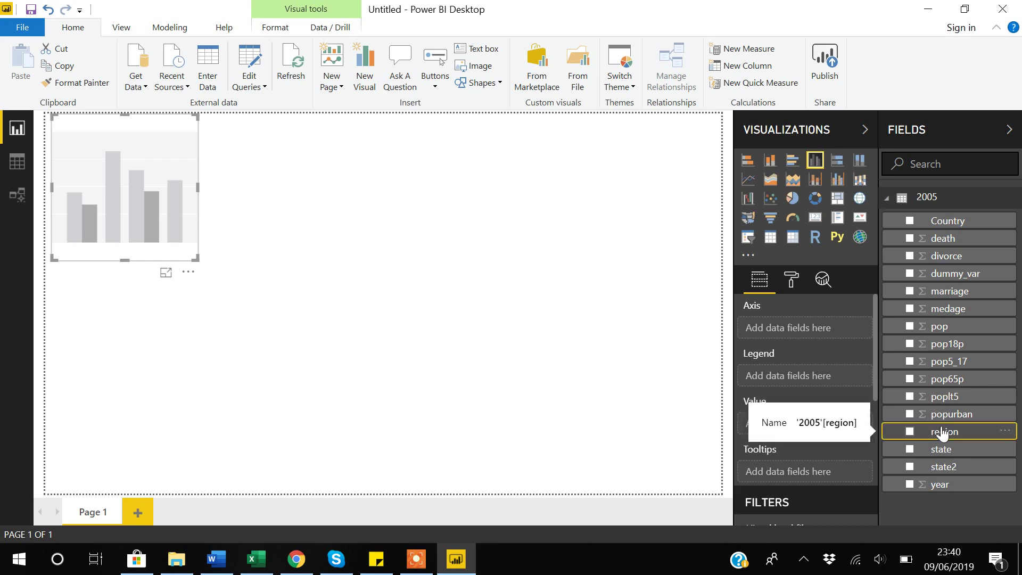
left_click(909, 432)
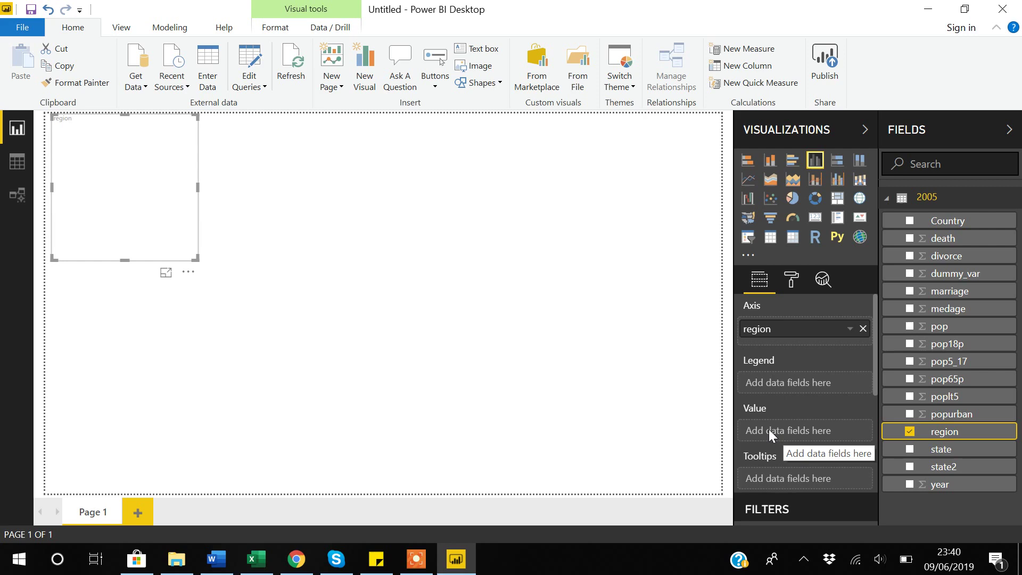
left_click(910, 327)
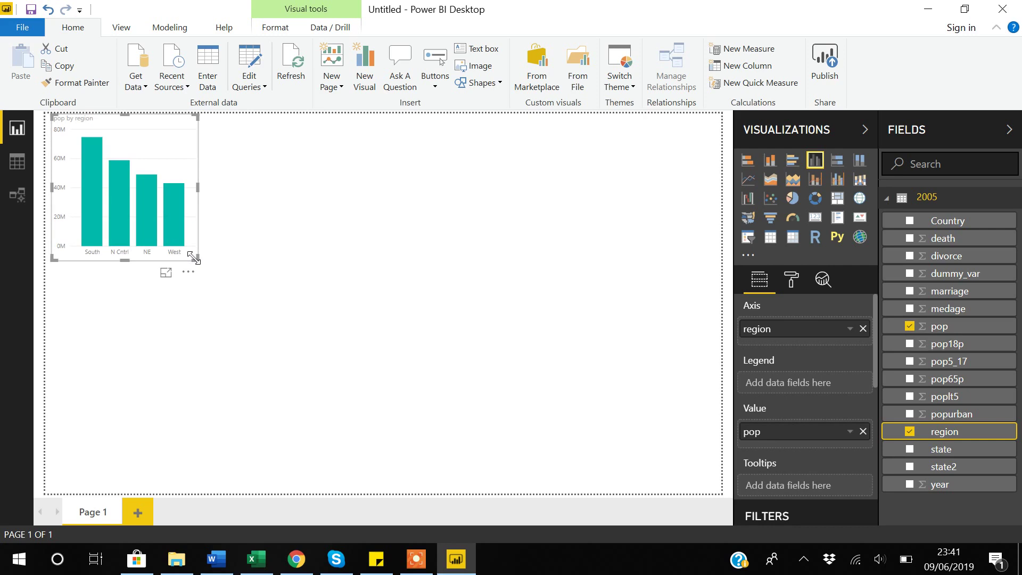
Step: Enlarge the population by region column chart to about 40% of the page width and half its height, and deselect it
left_click_drag(193, 257, 291, 302)
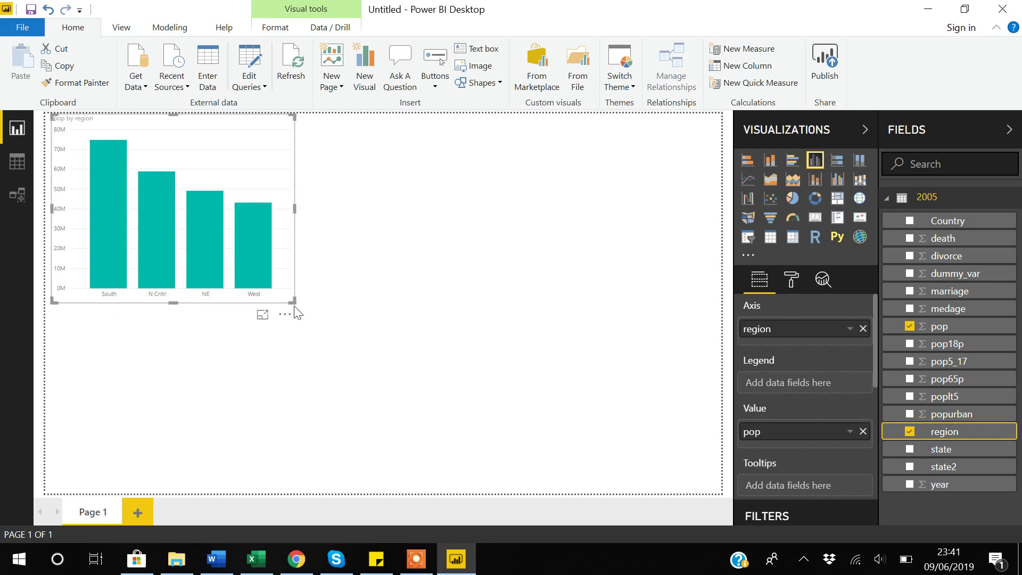
left_click_drag(294, 302, 329, 312)
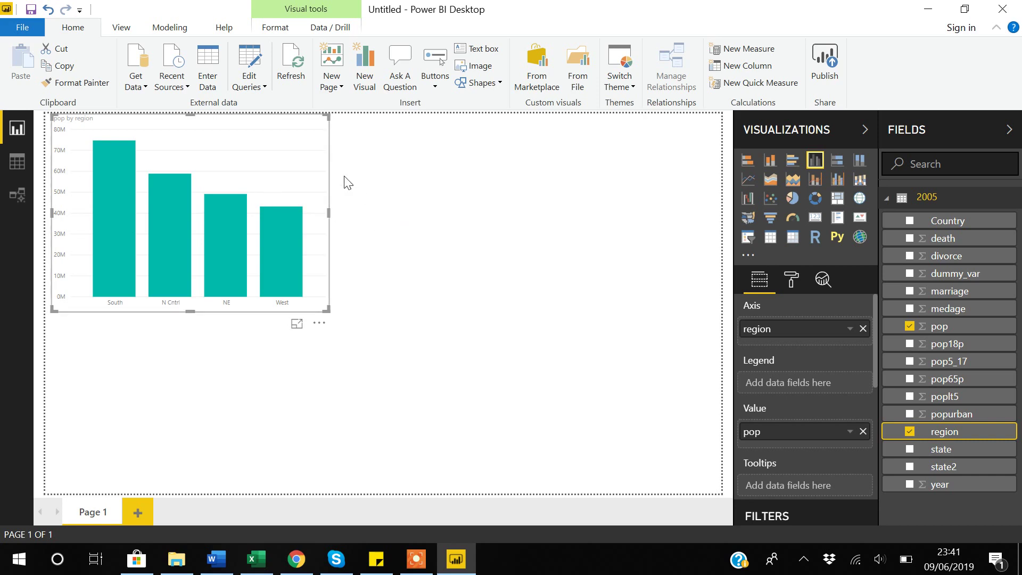
left_click(408, 171)
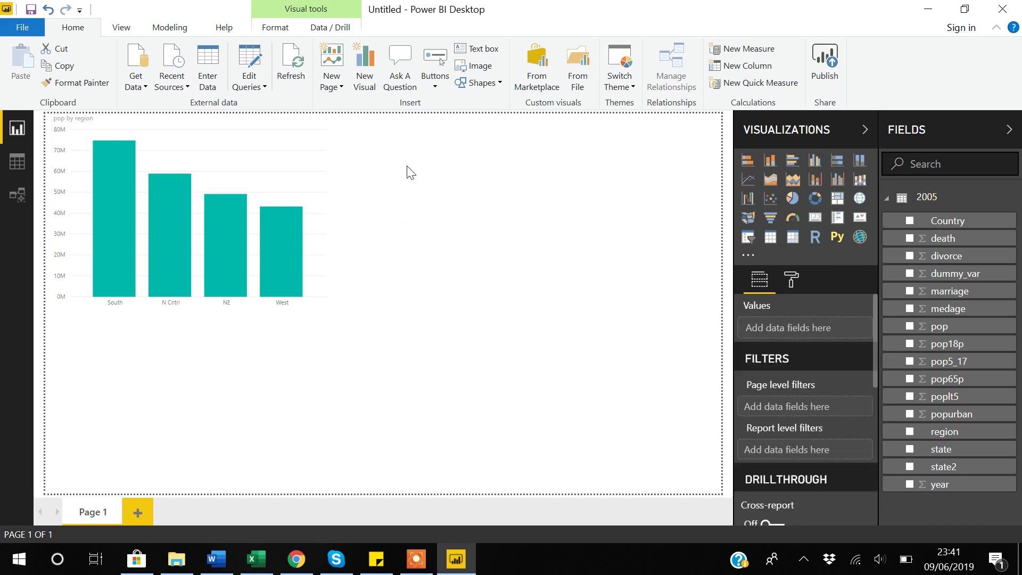
Step: Add a map visual with state as location and pop as size, and widen it to nearly the page's right edge
left_click(860, 199)
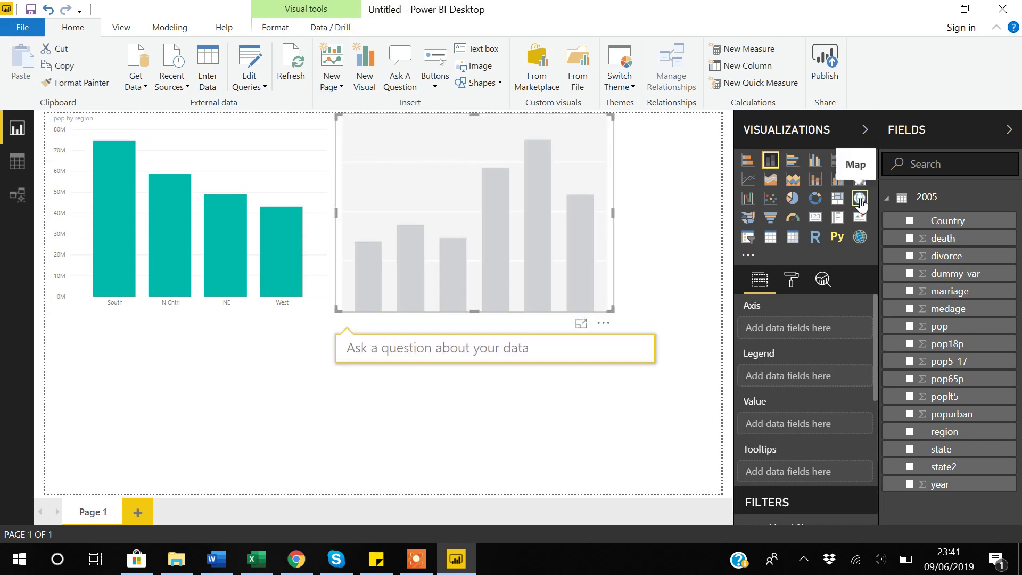
left_click(861, 200)
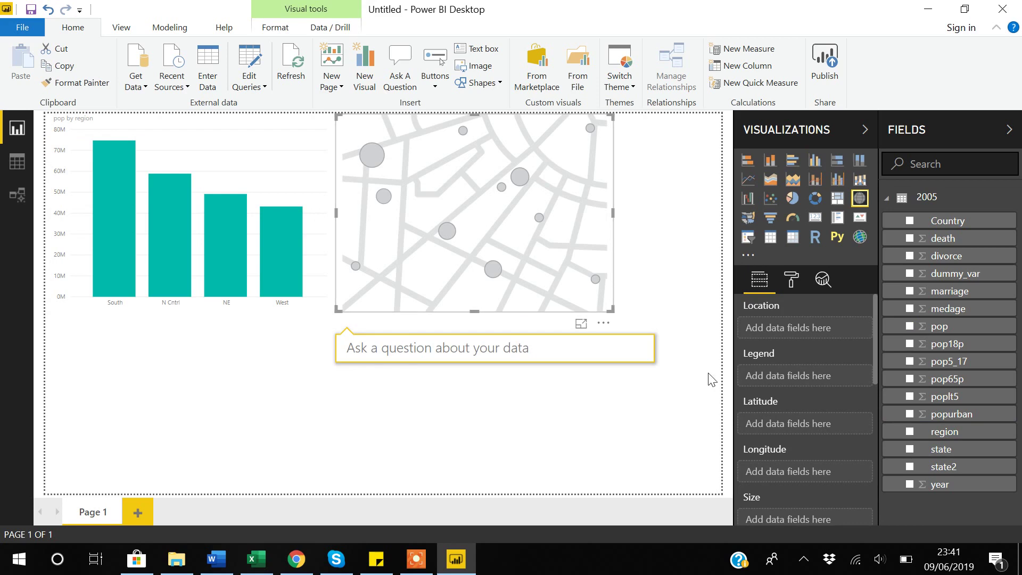
left_click(910, 449)
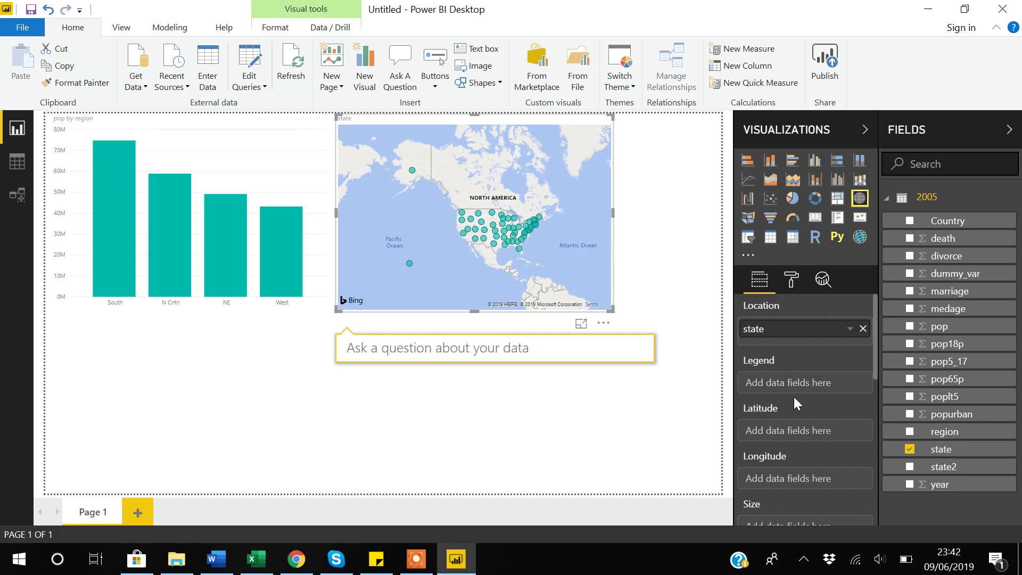
mouse_move(517, 240)
scroll(781, 430, "down", 5)
scroll(793, 389, "up", 3)
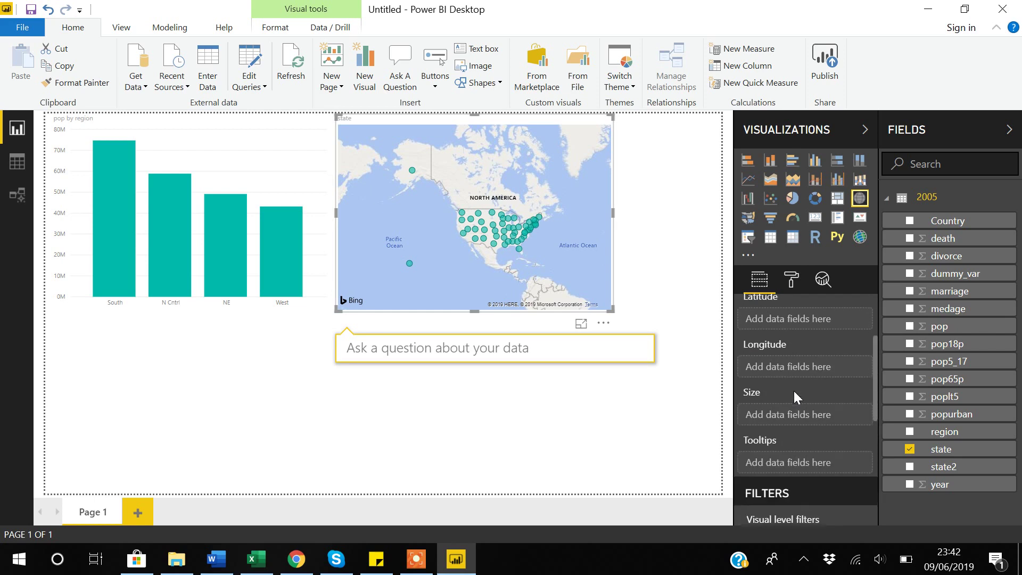
left_click(909, 327)
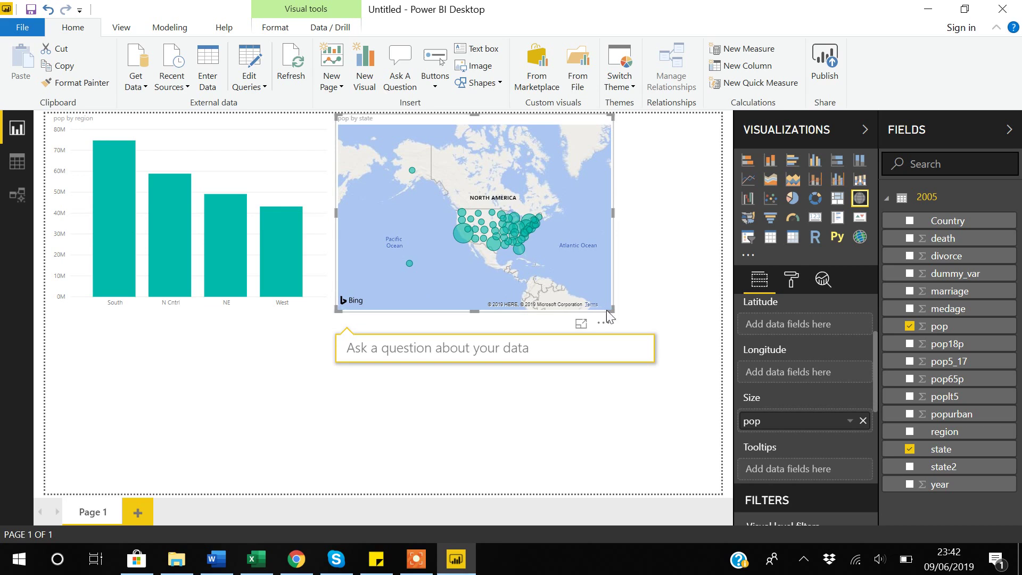
left_click_drag(612, 309, 706, 303)
left_click(510, 387)
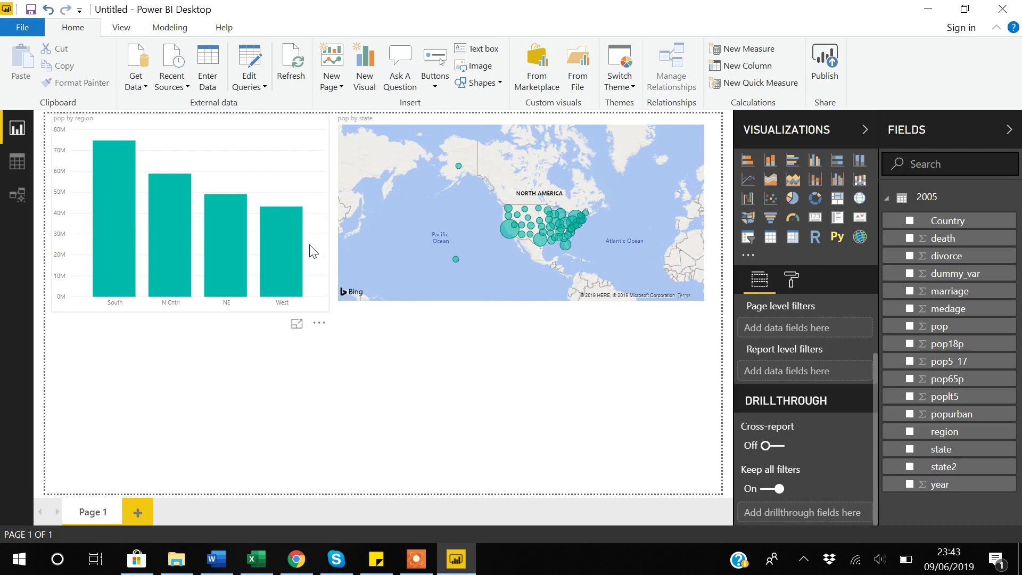
Step: Cross-filter the map by selecting the South, N Cntrl, NE and West columns in turn, and clear the selection
mouse_move(133, 272)
mouse_move(107, 247)
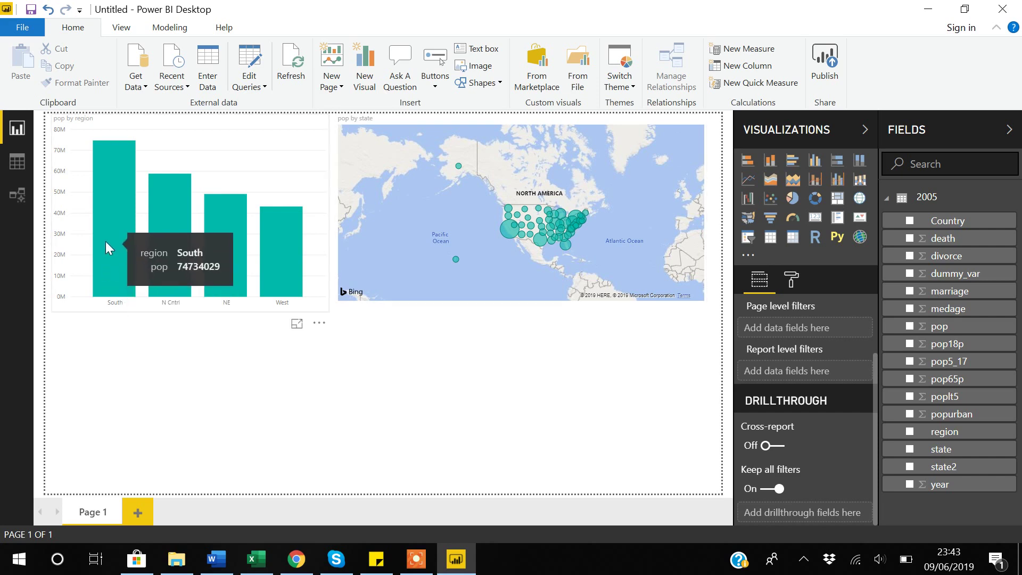
left_click(110, 213)
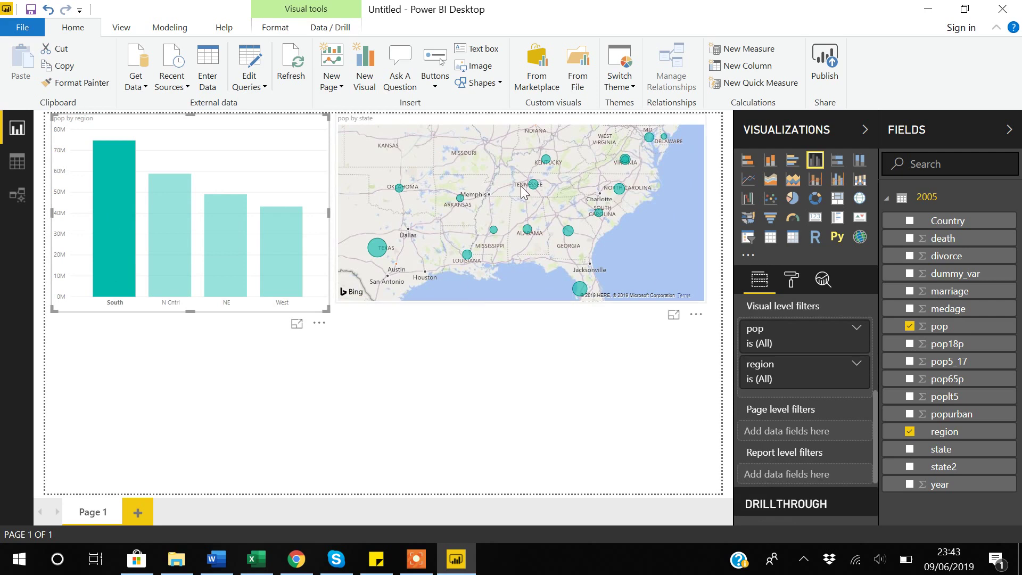
left_click(172, 264)
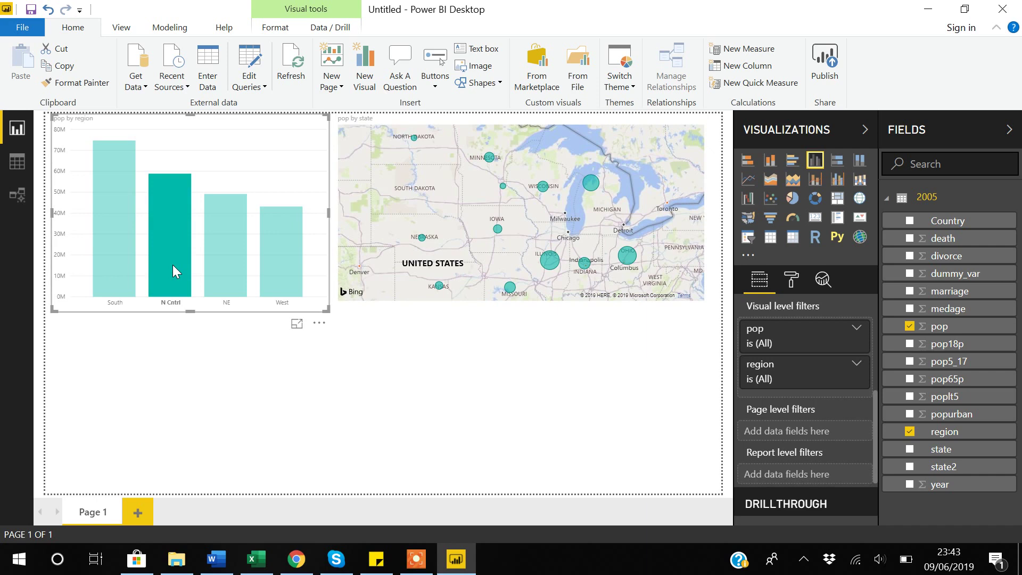
left_click(228, 273)
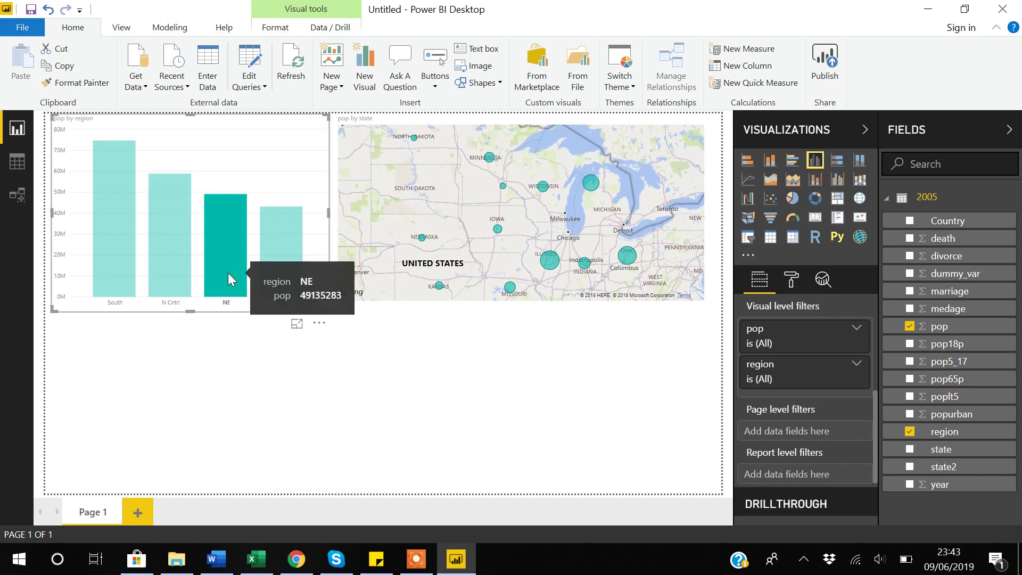
left_click(297, 259)
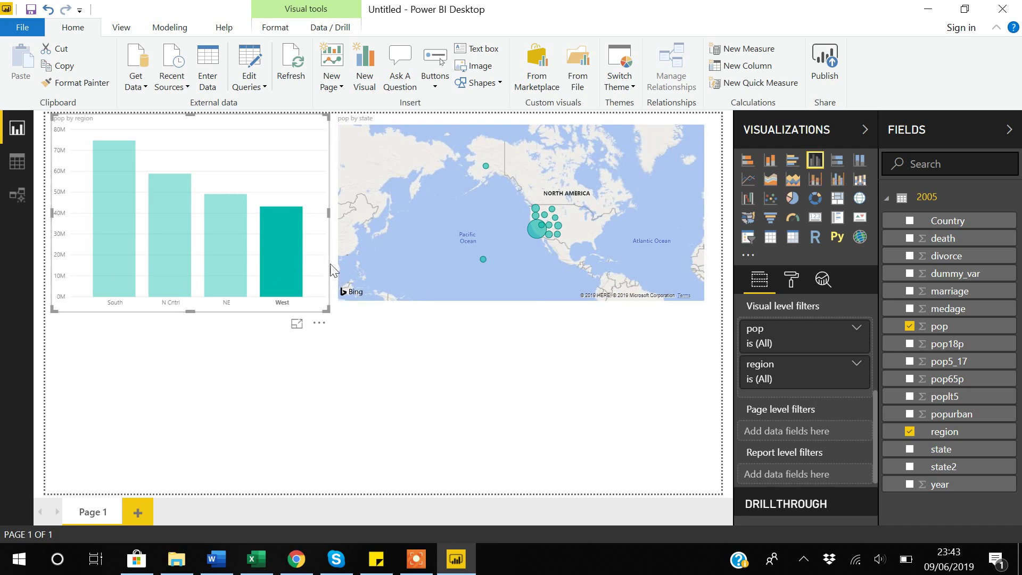
left_click(317, 144)
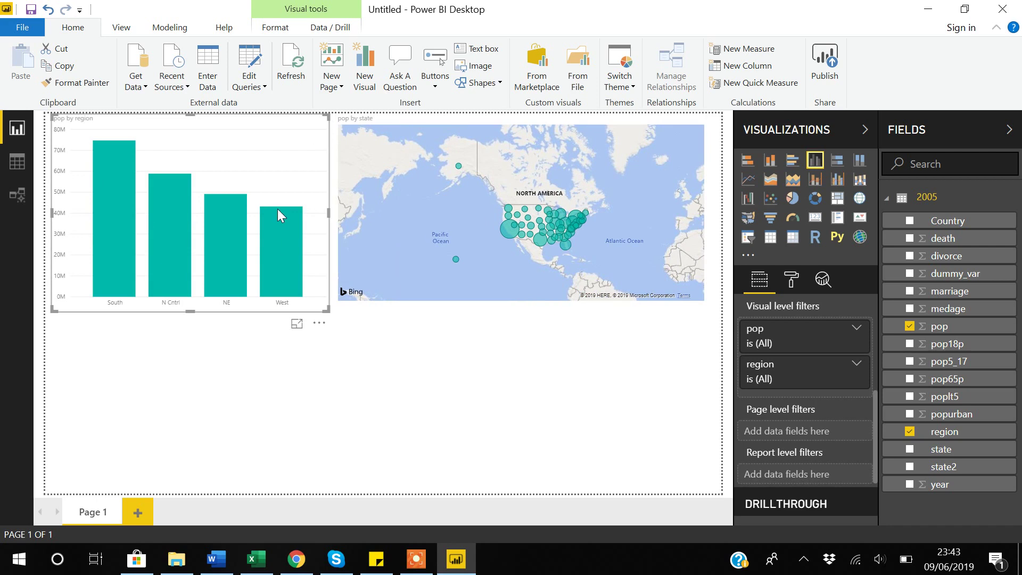
mouse_move(278, 209)
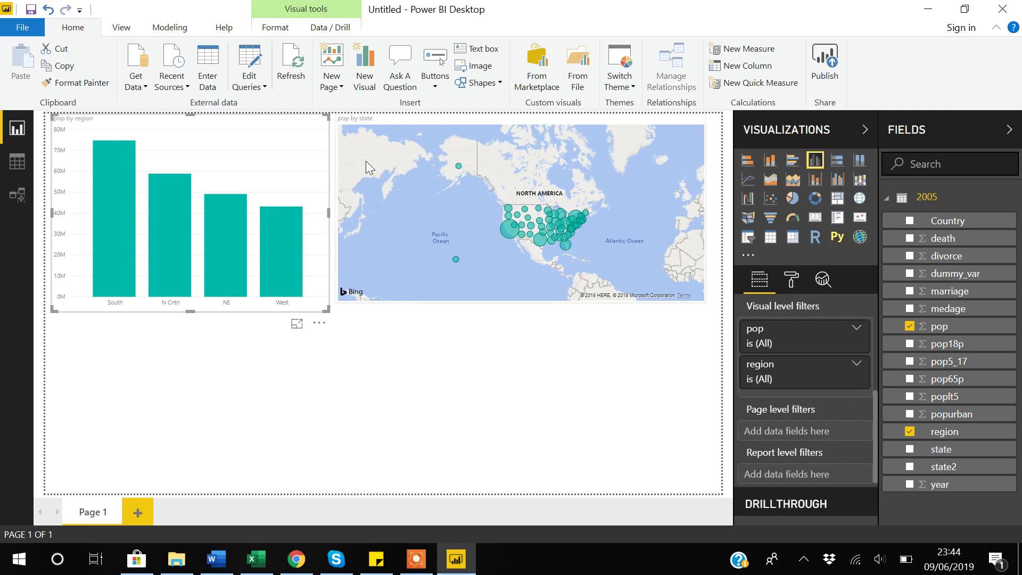
Step: Open the 2005 query in the Power Query Editor and start a custom column named log_pop
left_click(261, 90)
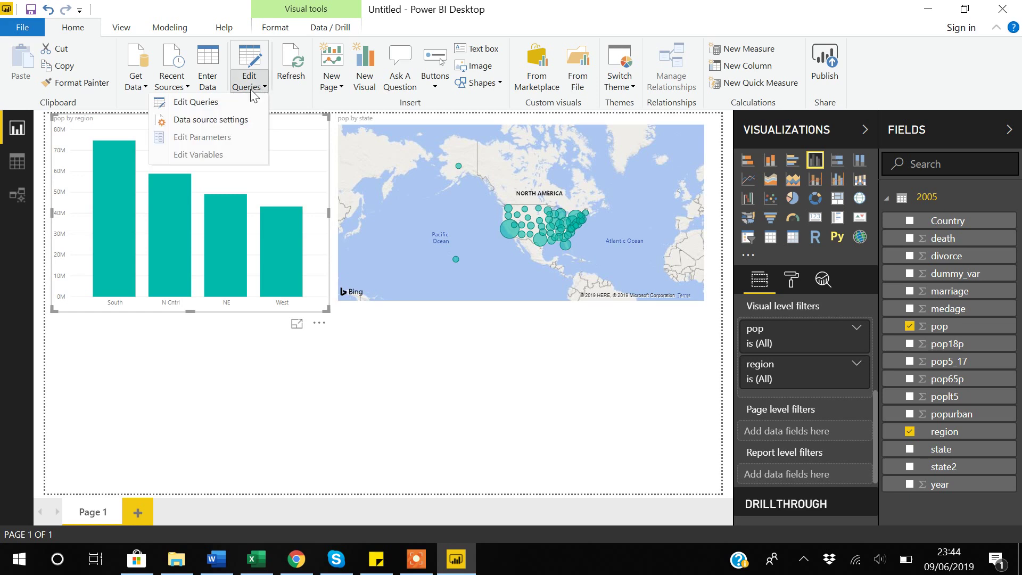
left_click(212, 104)
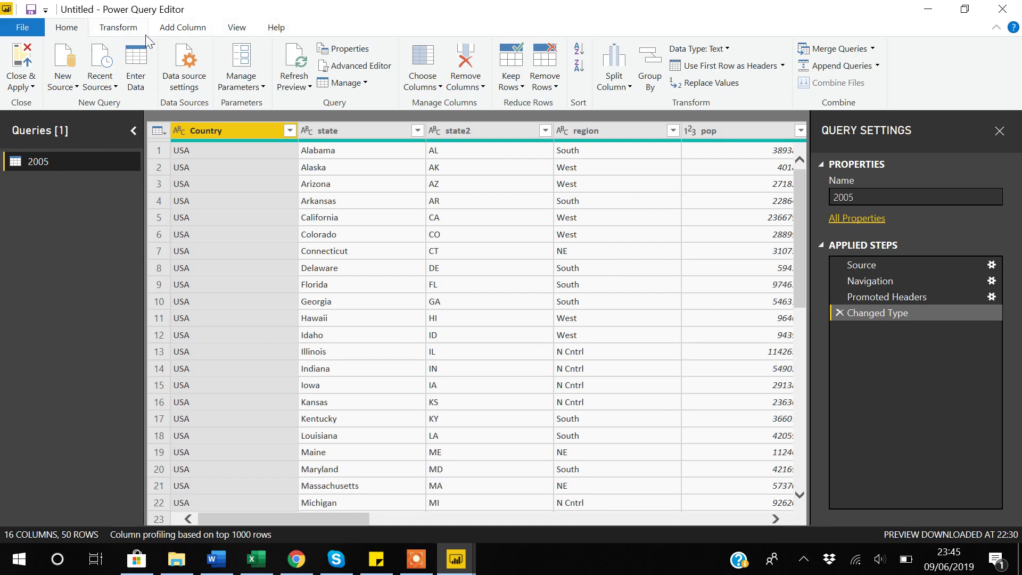
left_click(183, 31)
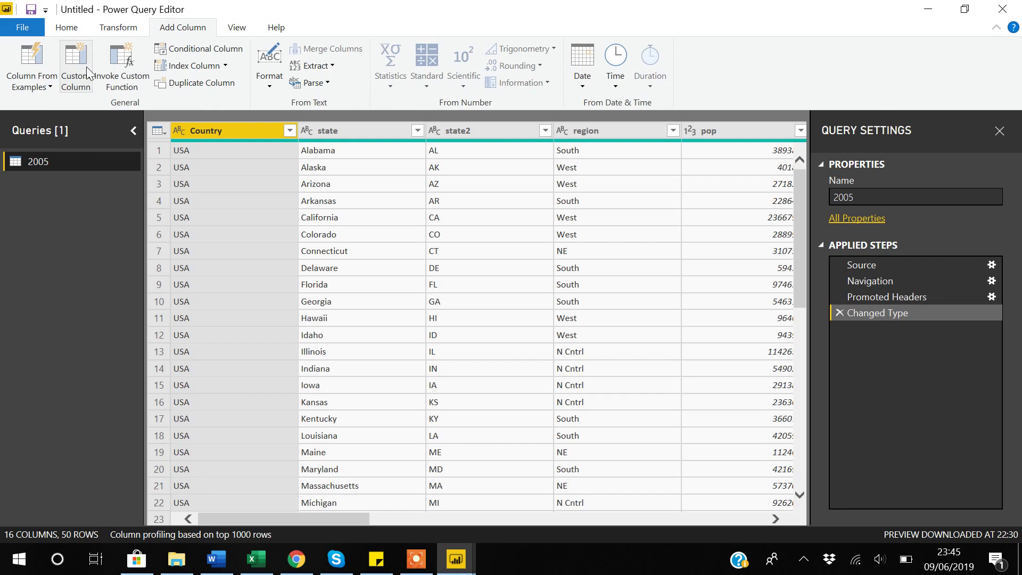
left_click(84, 86)
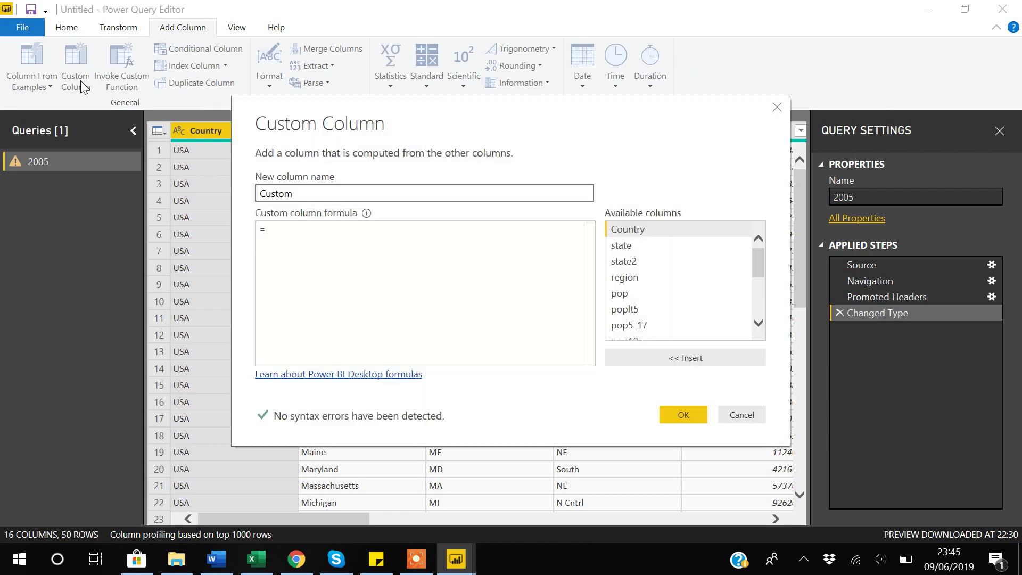
left_click(351, 192)
key("BackSpace")
key("BackSpace")
key("BackSpace")
key("BackSpace")
key("BackSpace")
key("BackSpace")
type("lo")
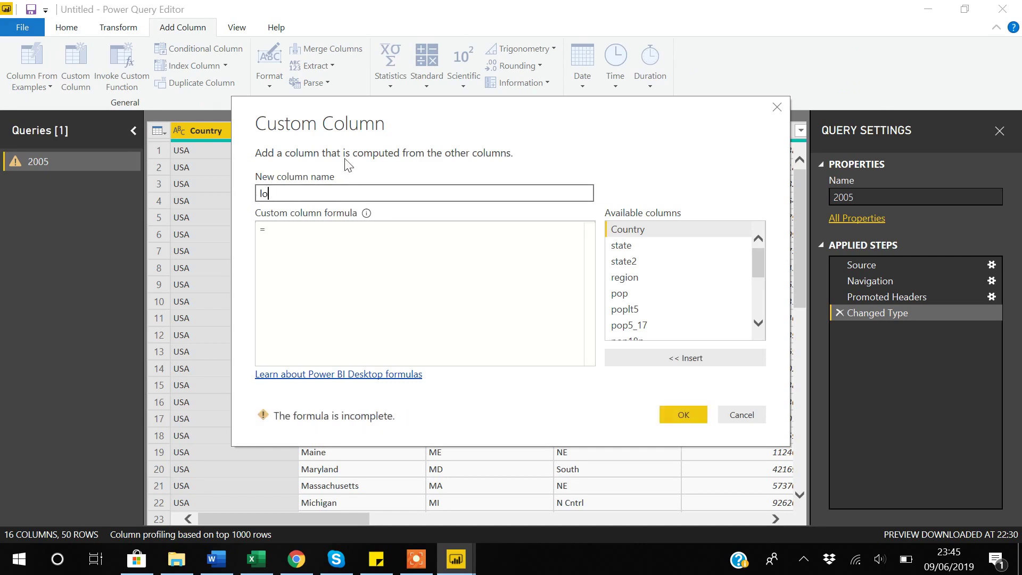
type("g_pop")
Step: Give the custom column the formula Number.Log([pop]) and add it to the table
left_click(296, 223)
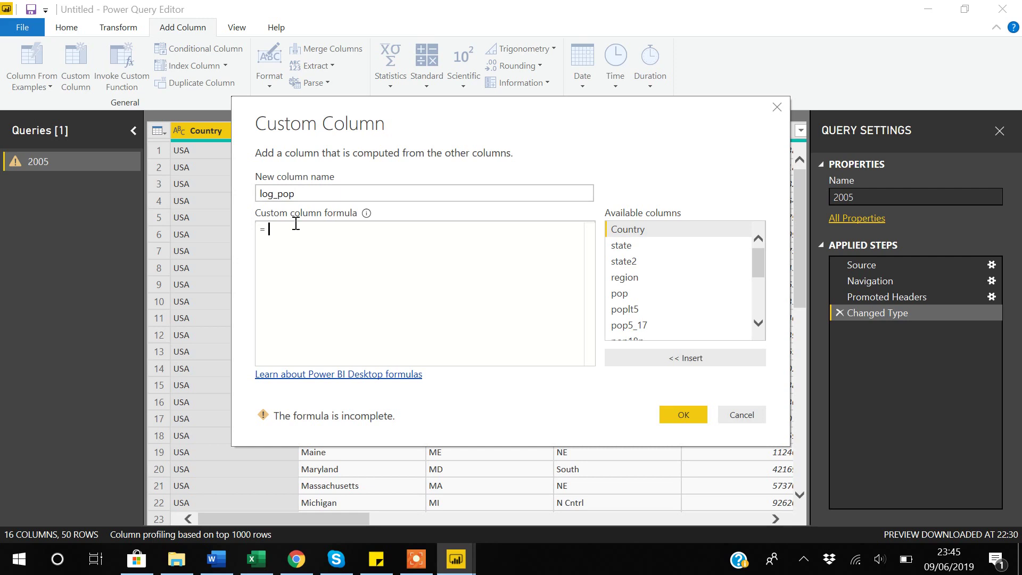
type("log")
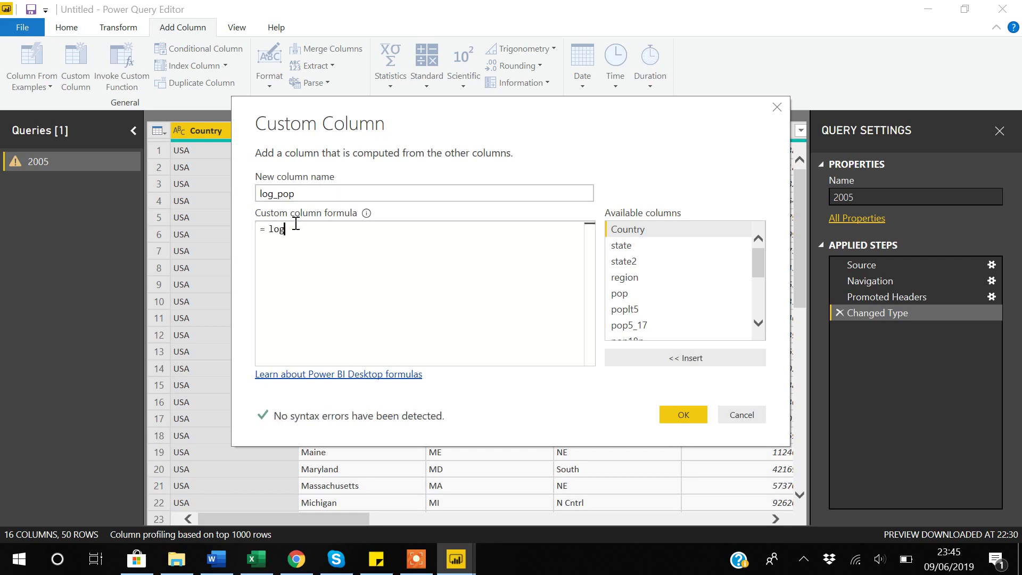
key("BackSpace")
key("BackSpace")
key("BackSpace")
type("lo")
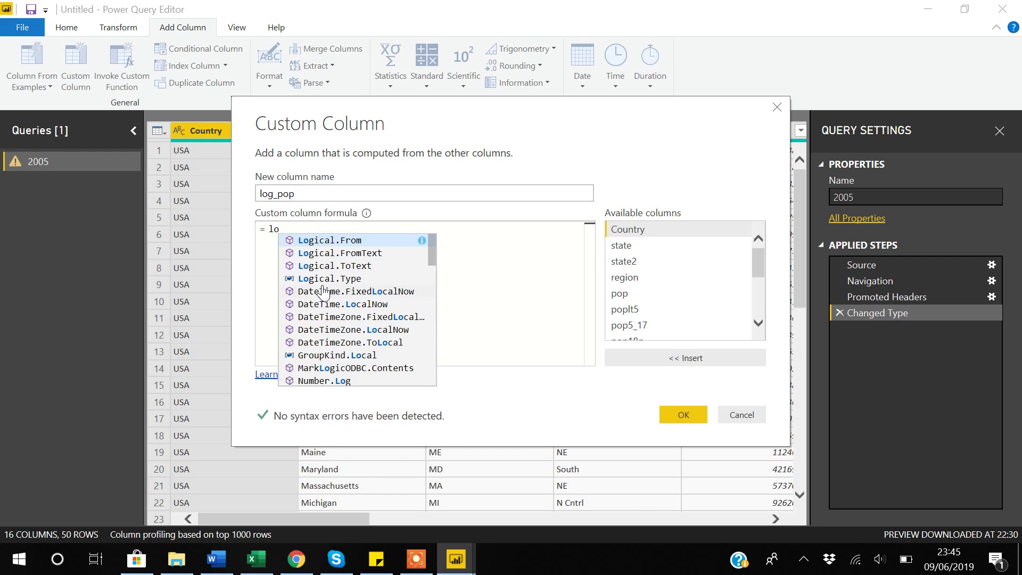
type("g")
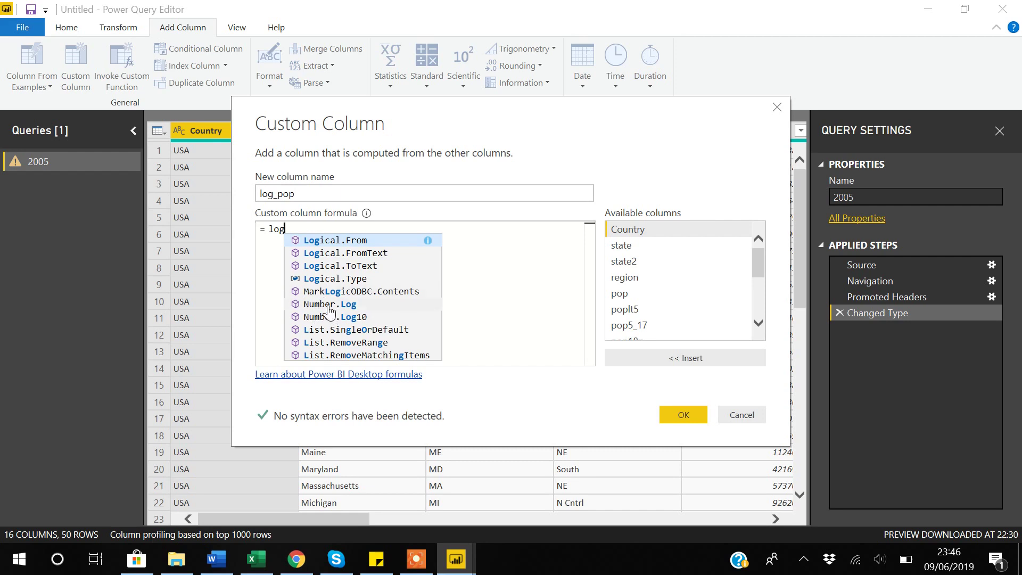
left_click(330, 305)
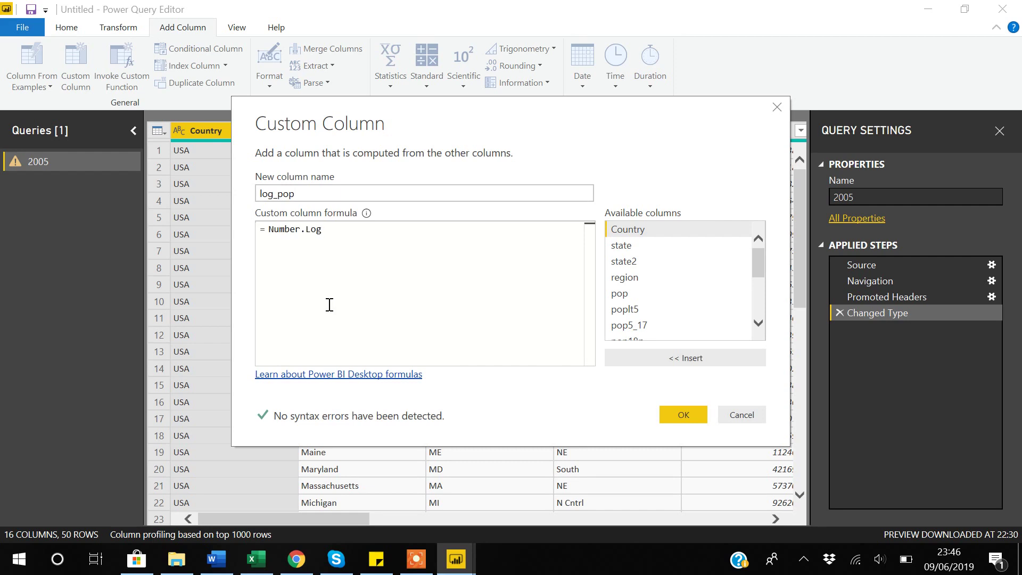
type("()")
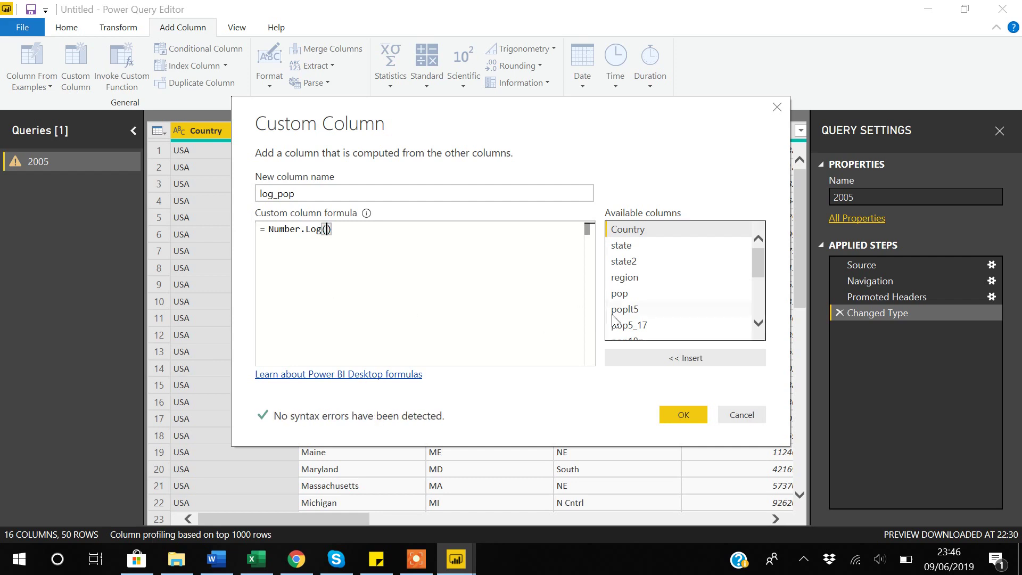
left_click(622, 295)
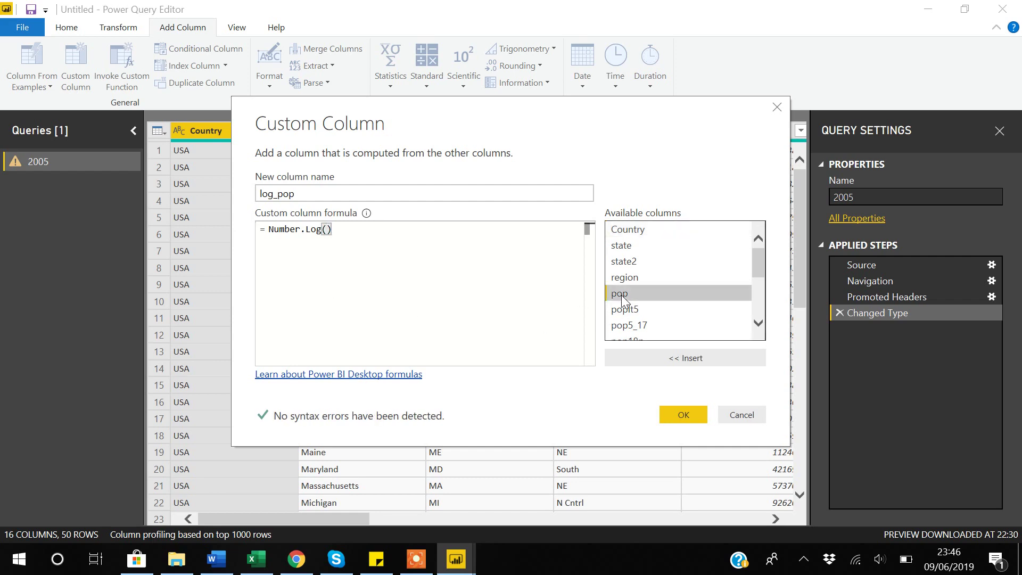
double_click(621, 295)
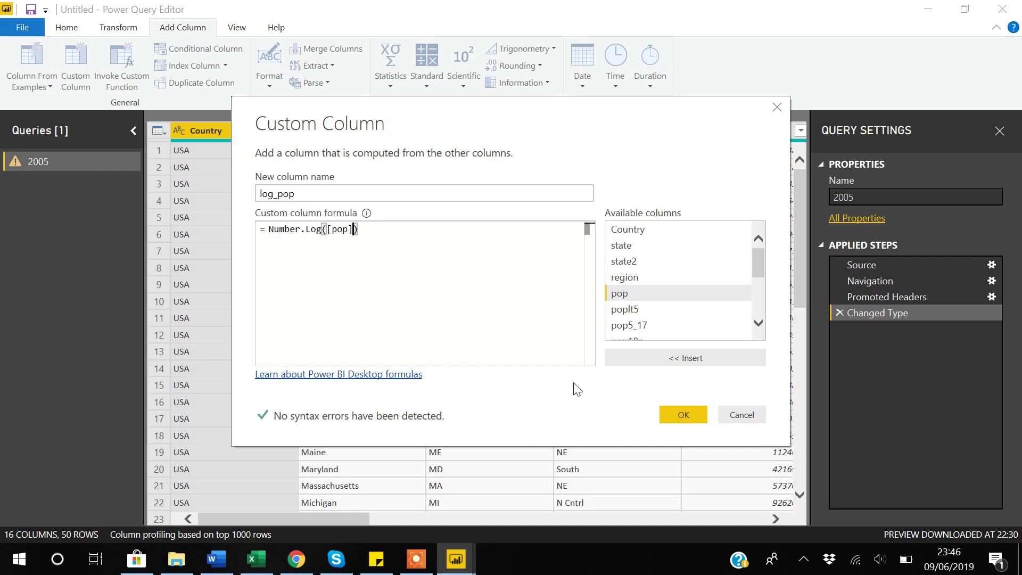
left_click(686, 417)
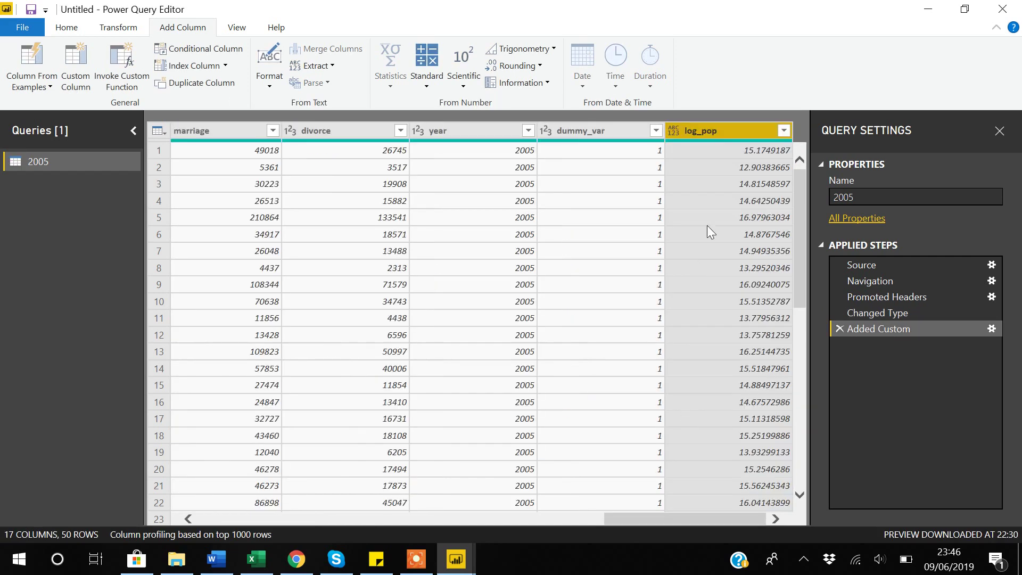
Step: Examine the first row's values from the log_pop column back to the Country column
left_click(714, 152)
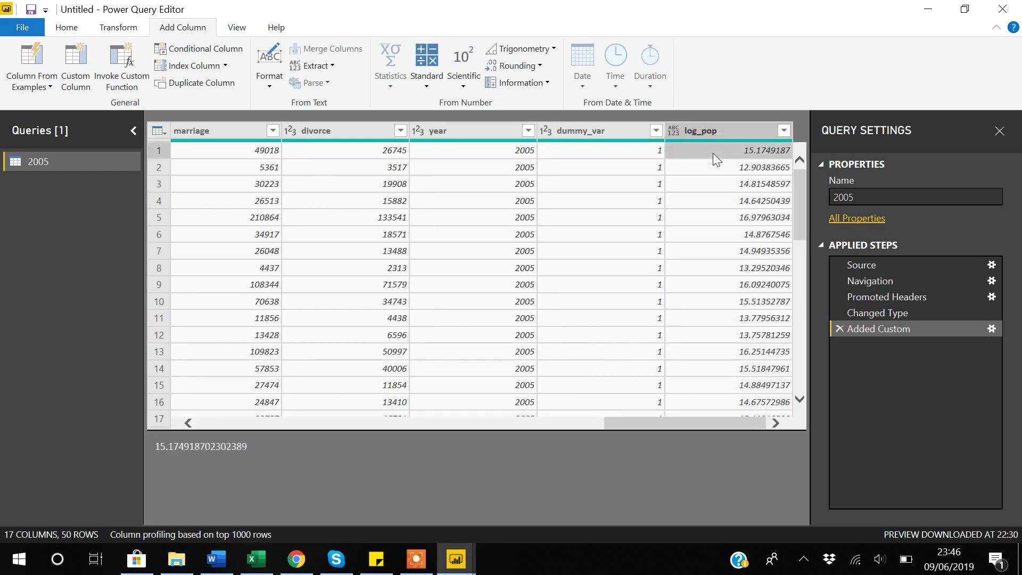
key("Left")
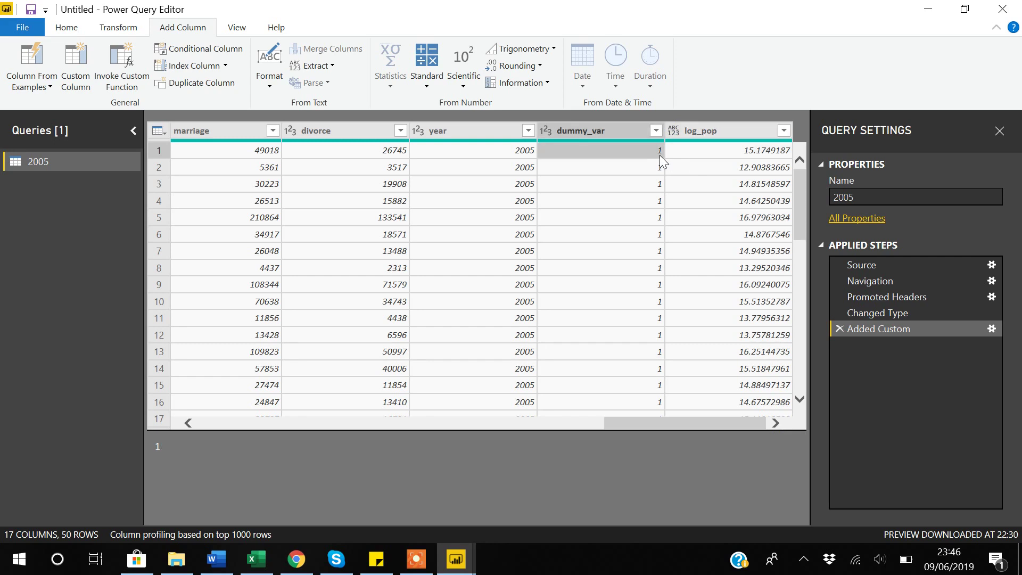
key("Left")
key("Left")
key("Left")
key("Left")
key("Left")
key("Left")
key("Left")
key("Left")
key("Left")
key("Left")
key("Left")
key("Left")
key("Left")
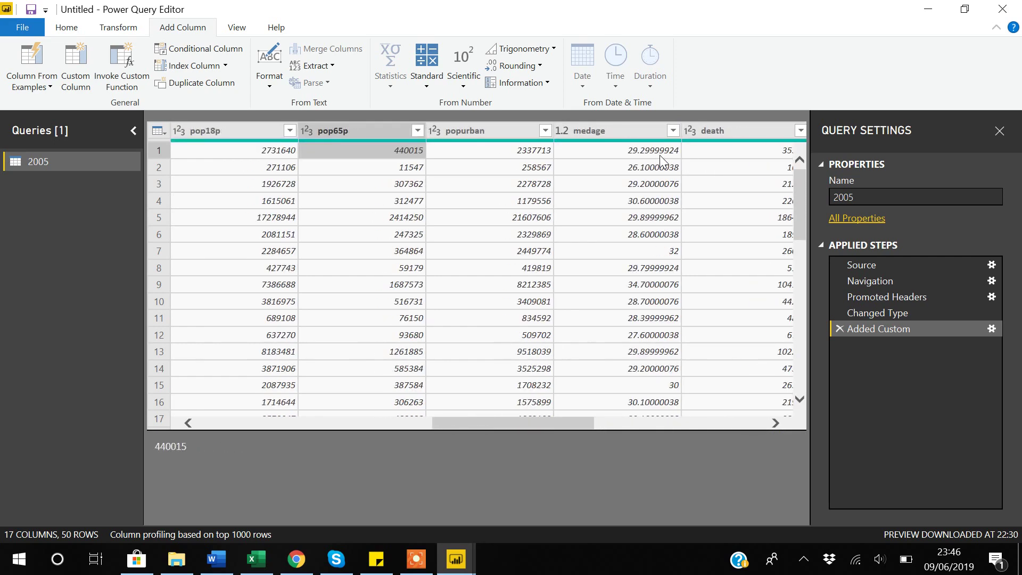
key("Left")
key("Left")
key("Left")
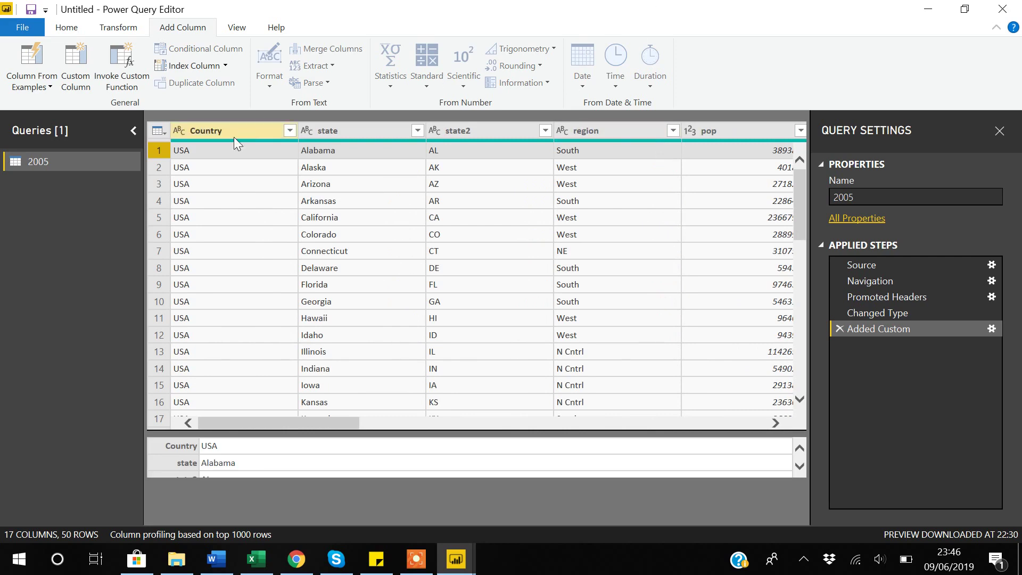
left_click(234, 153)
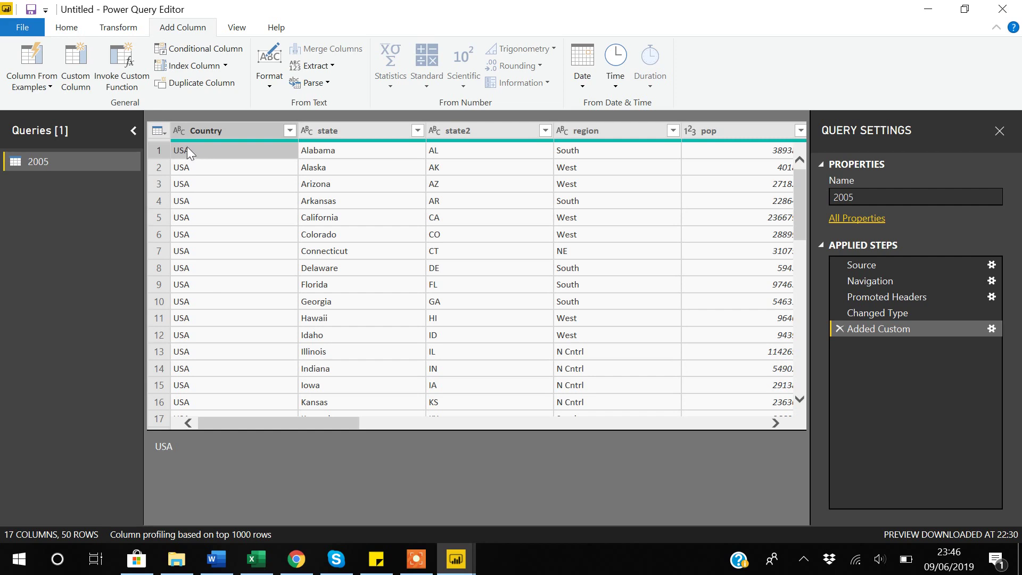
Step: Duplicate the Country column in the 2005 query
left_click(215, 131)
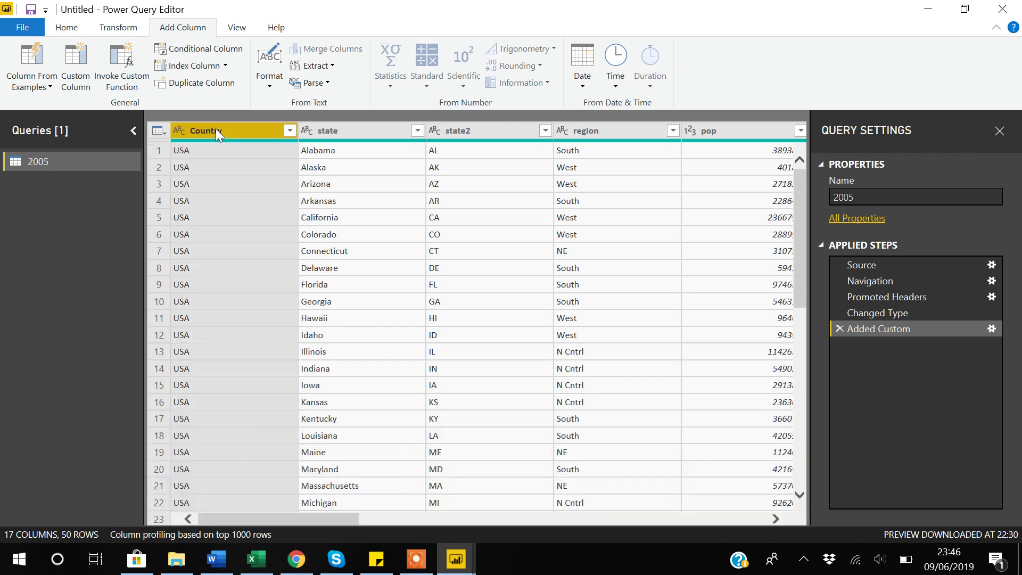
right_click(216, 133)
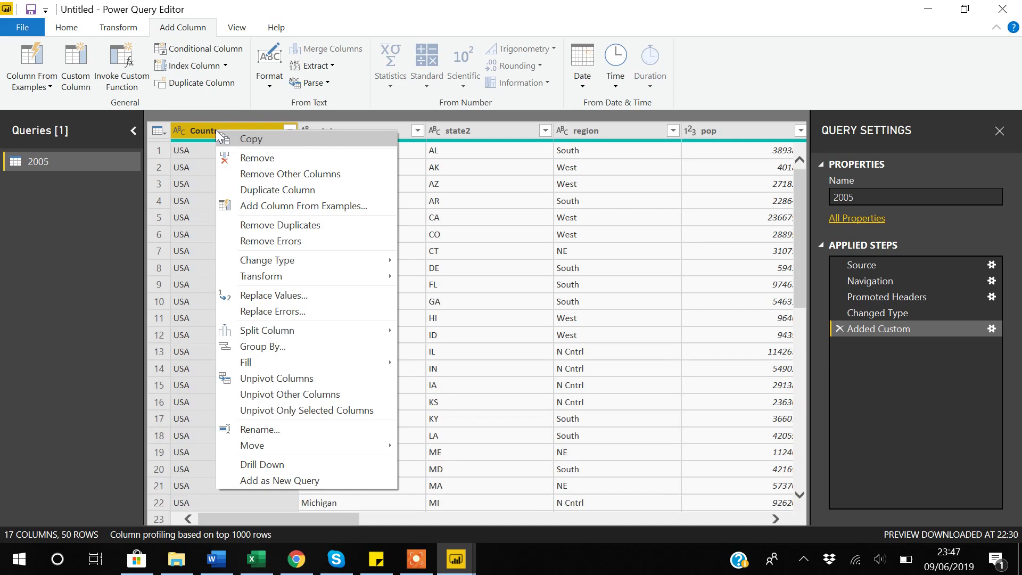
left_click(254, 190)
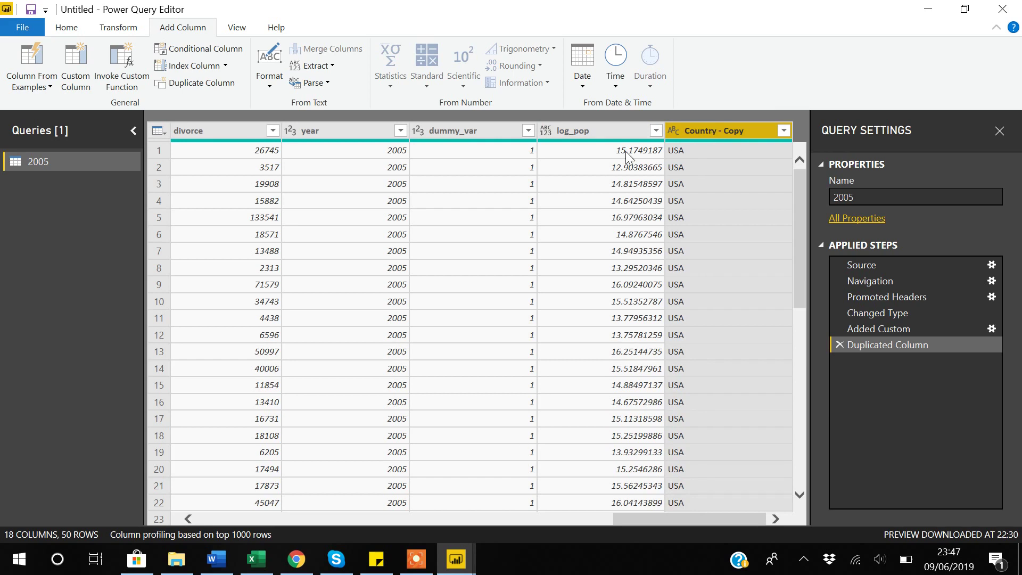
Step: Split the duplicated Country column by the custom delimiter S at each occurrence of the delimiter
left_click(626, 151)
left_click(717, 131)
right_click(717, 129)
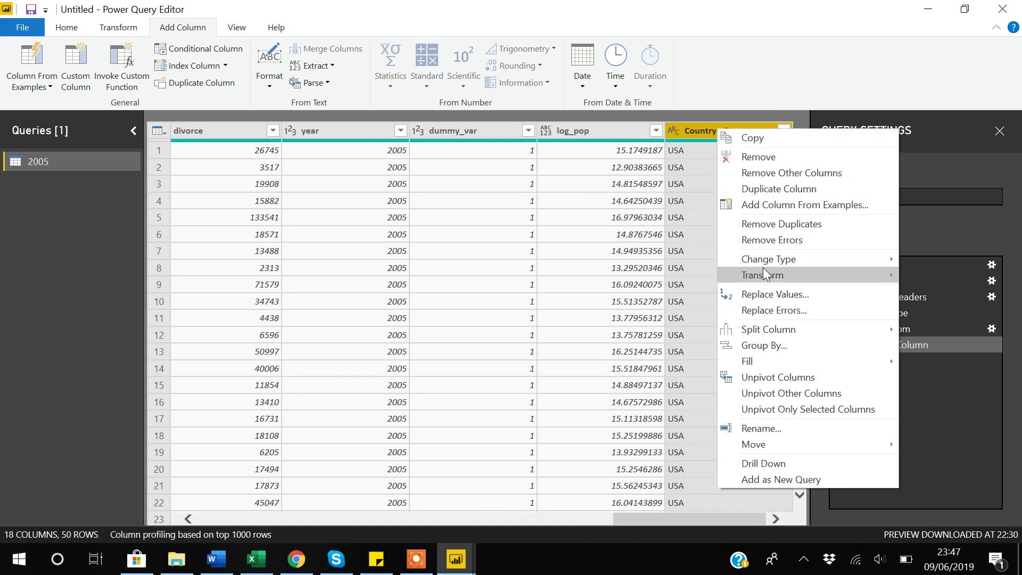
mouse_move(765, 333)
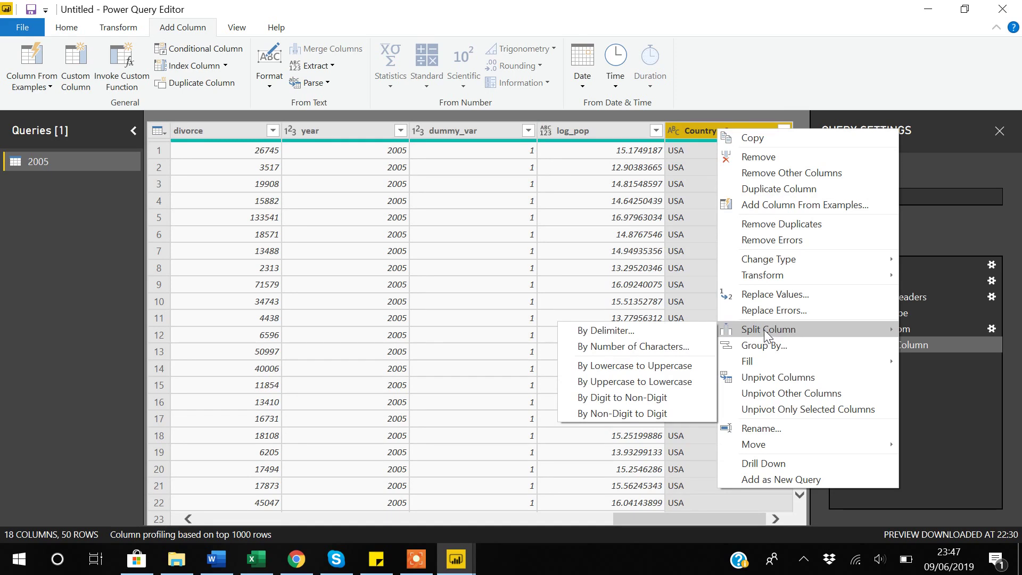
left_click(630, 332)
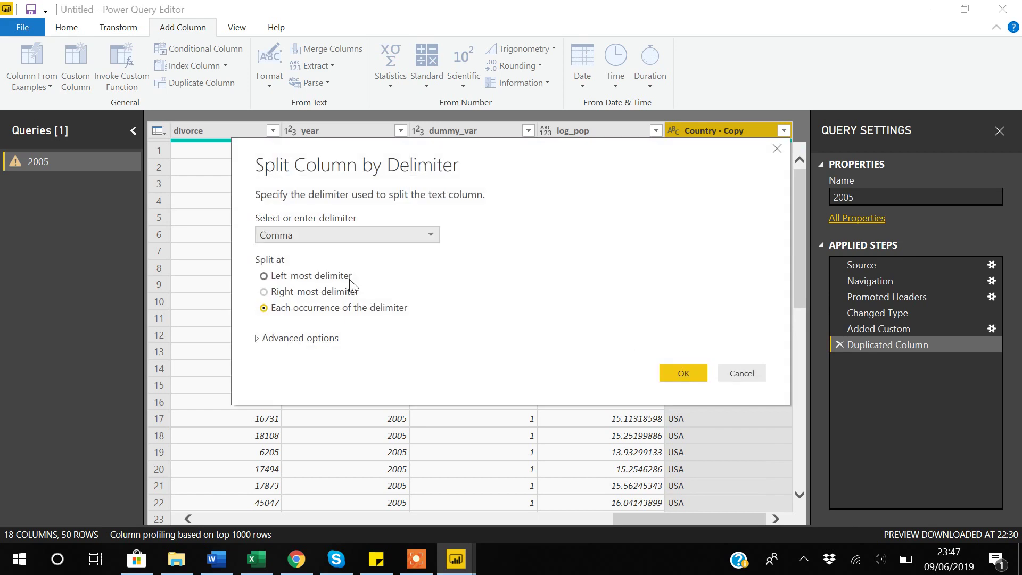
left_click(354, 231)
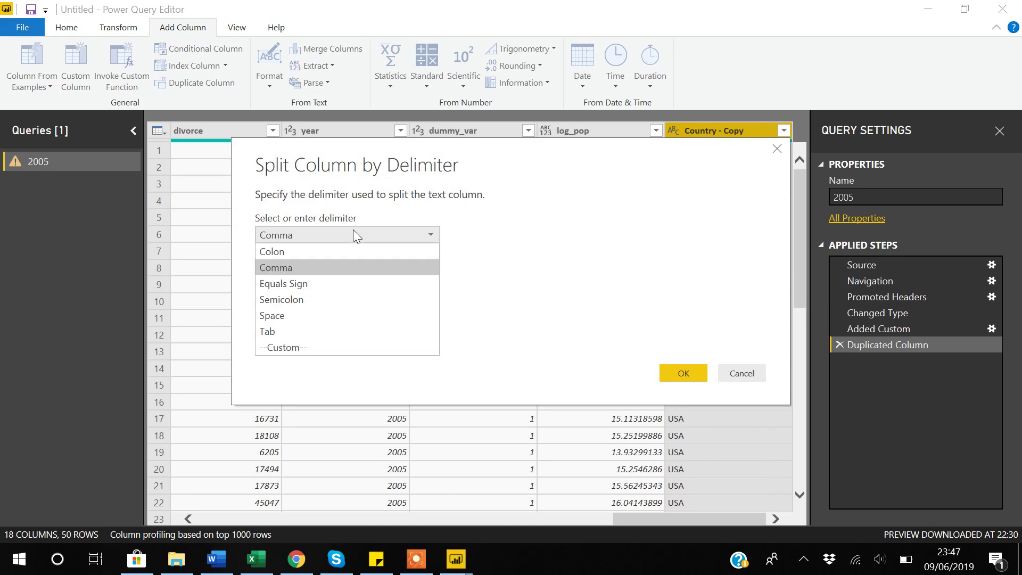
left_click(291, 352)
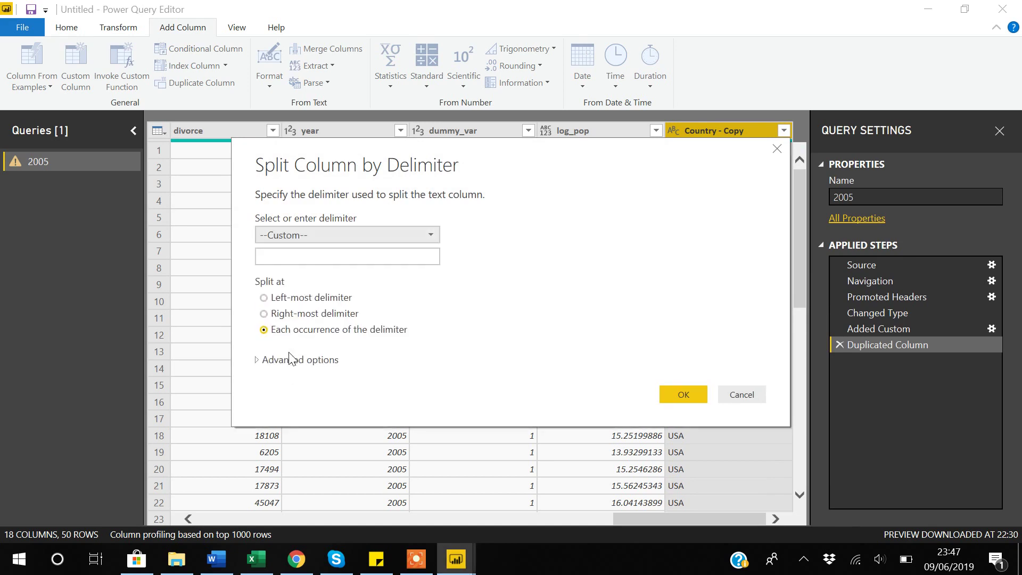
left_click(307, 257)
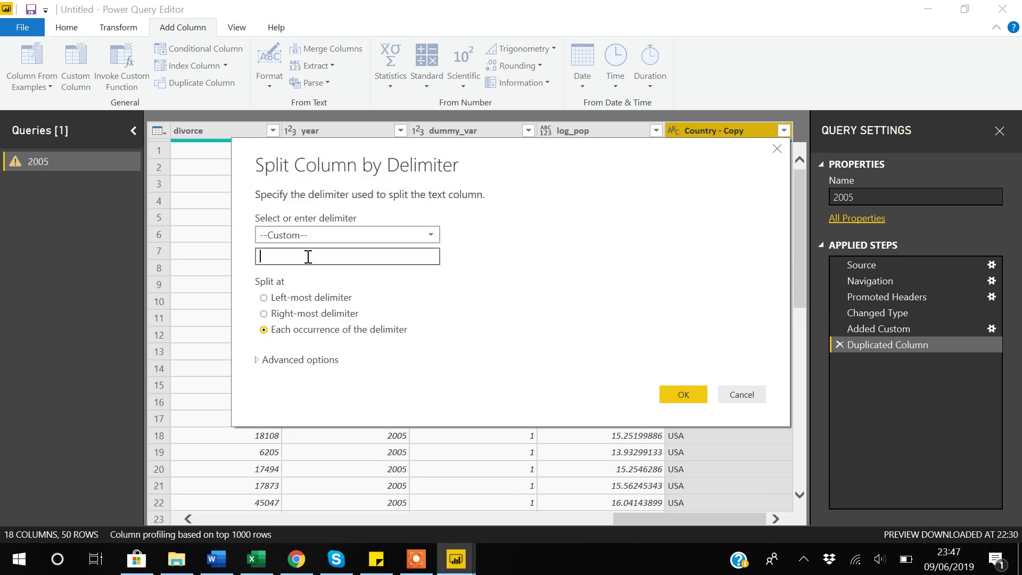
type("S")
left_click(684, 396)
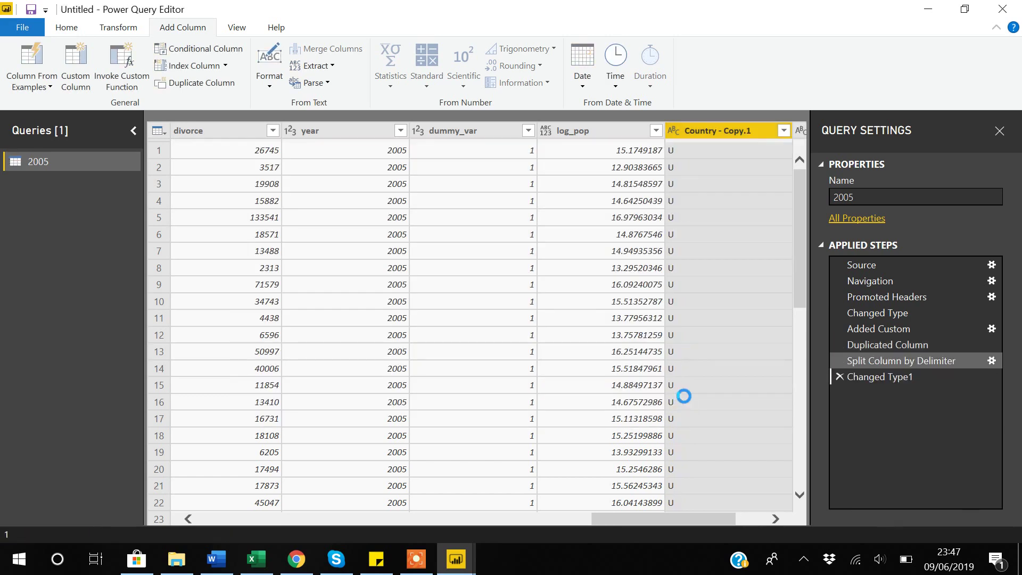
Step: Examine the first-row values of the two split Country columns and of the columns before them, back to death
left_click(697, 147)
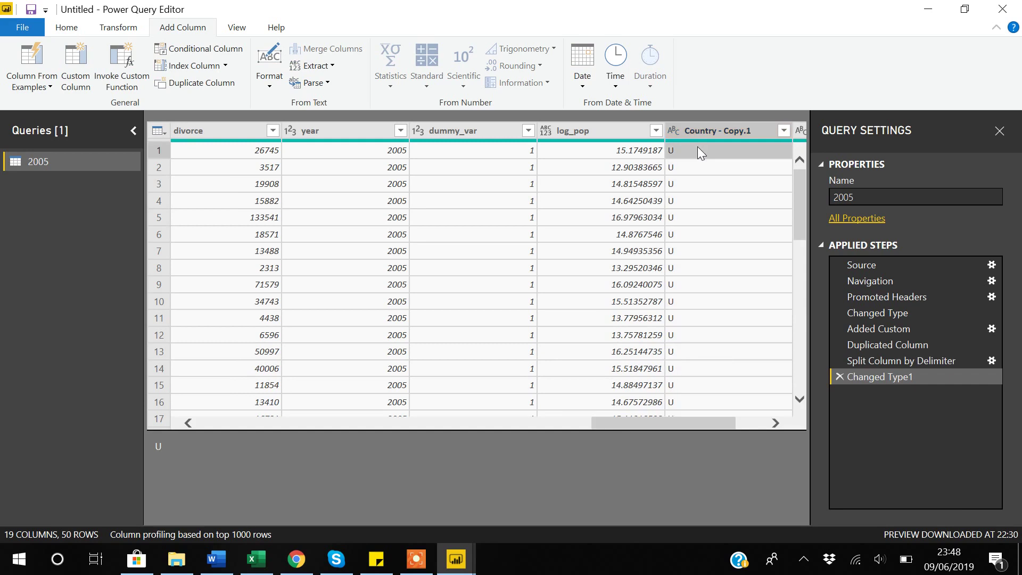
key("Right")
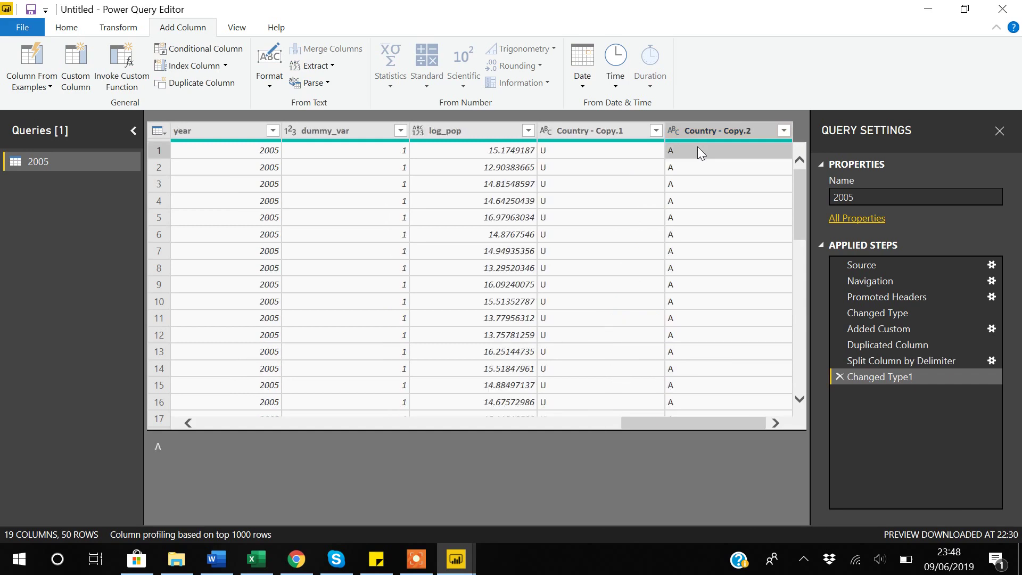
key("Left")
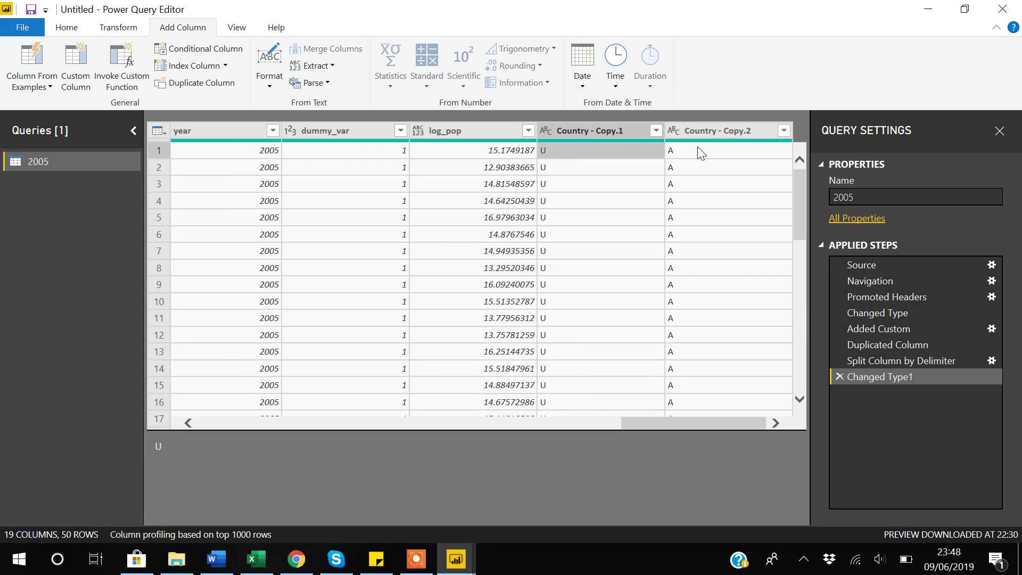
key("Left")
key("Left")
key("Left")
key("Left")
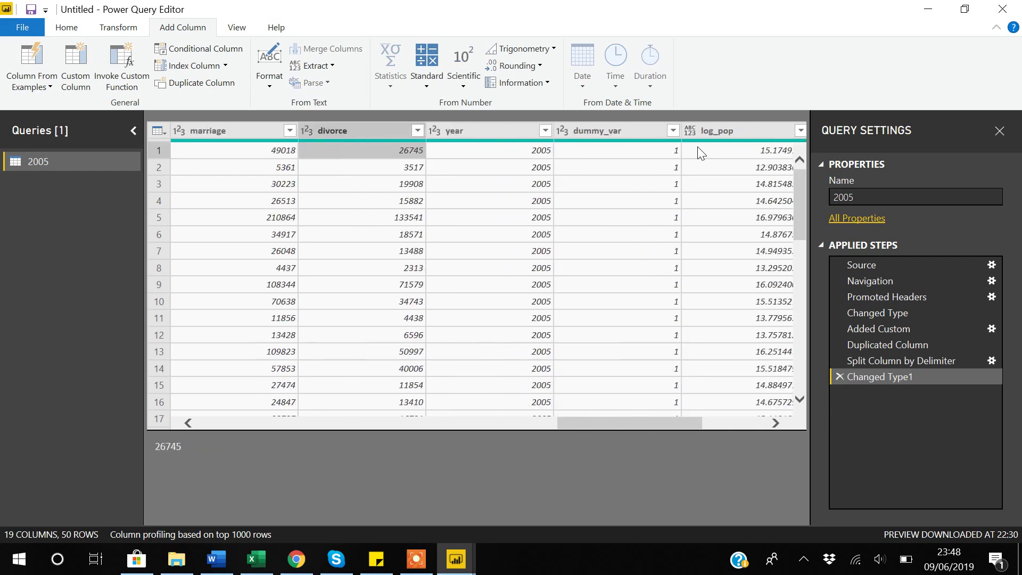
key("Left")
key("Left")
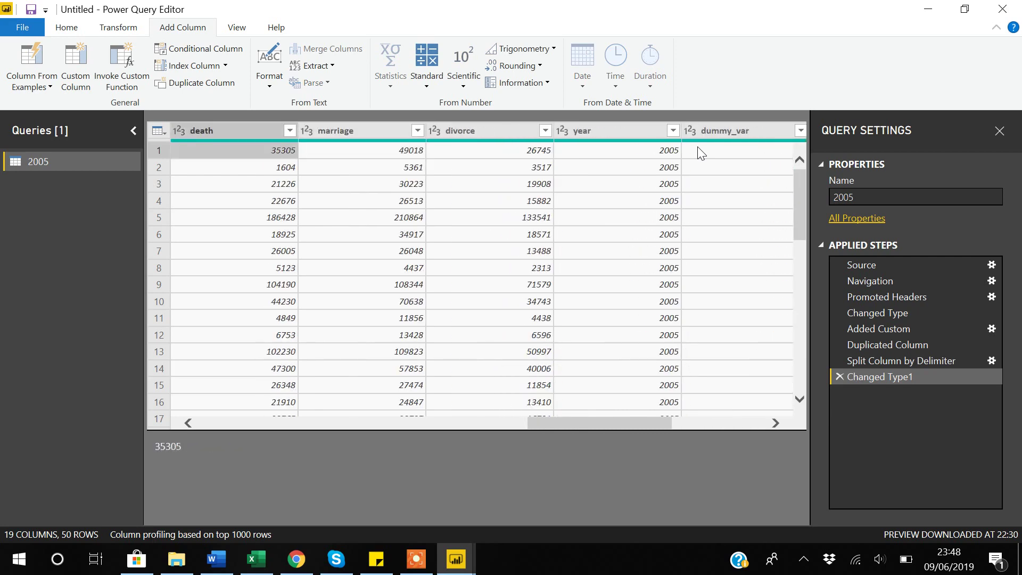
key("ctrl+space")
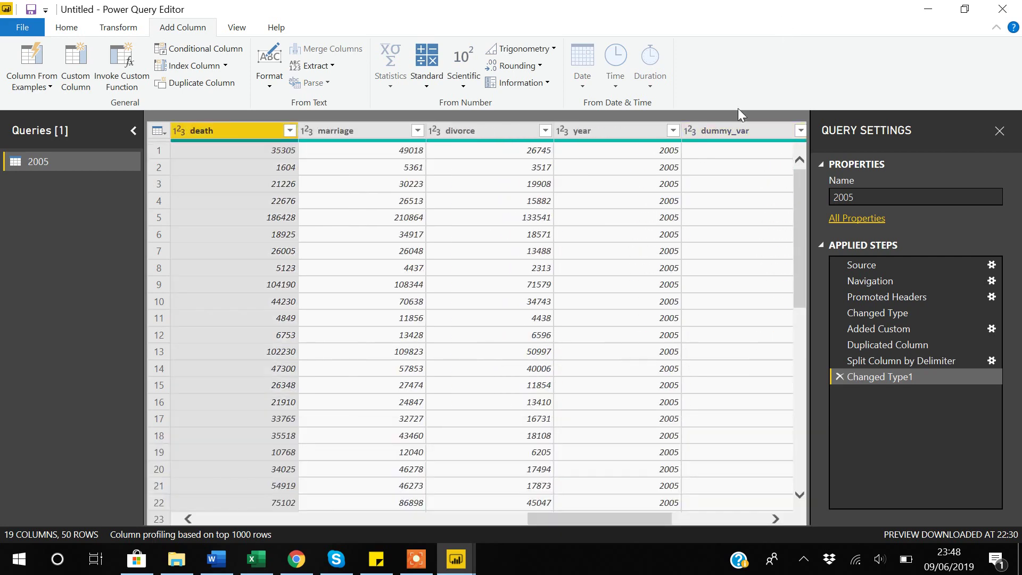
left_click(401, 186)
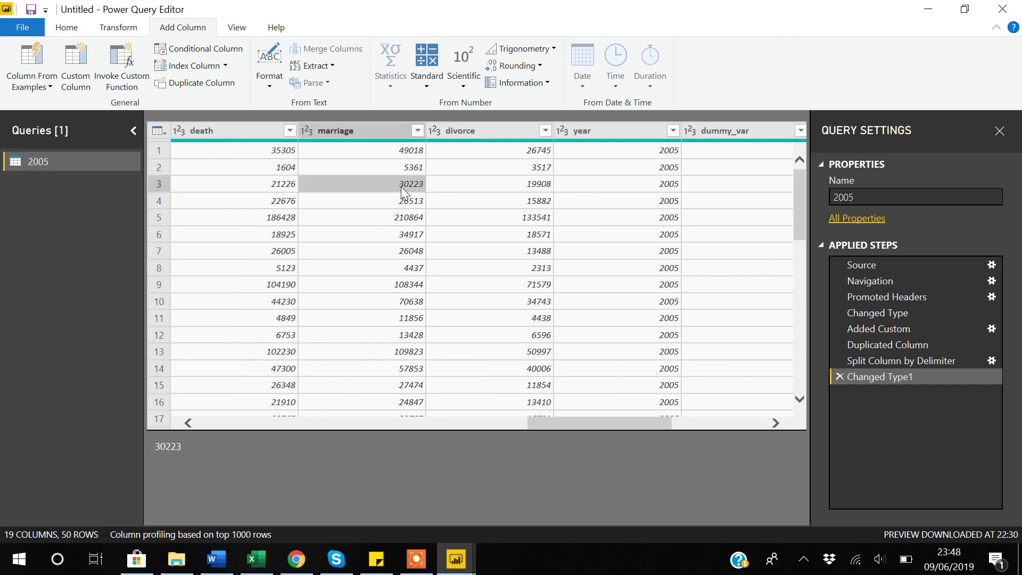
scroll(401, 186, "down", 1)
scroll(401, 187, "up", 1)
Step: Filter Alabama, Alaska and Arizona out of the state column, and delete that filter from the applied steps
left_click_drag(611, 423, 130, 403)
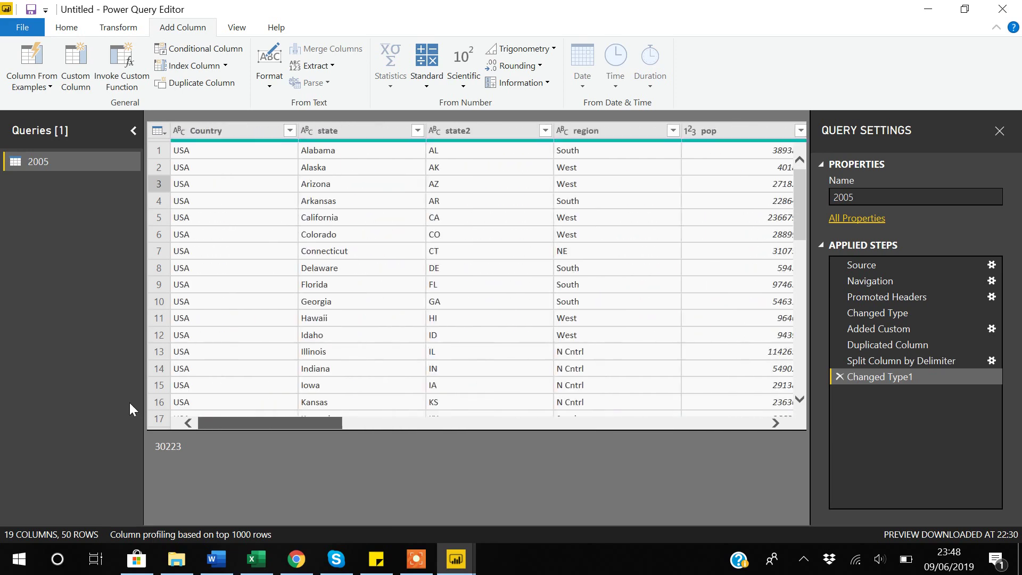
left_click(417, 131)
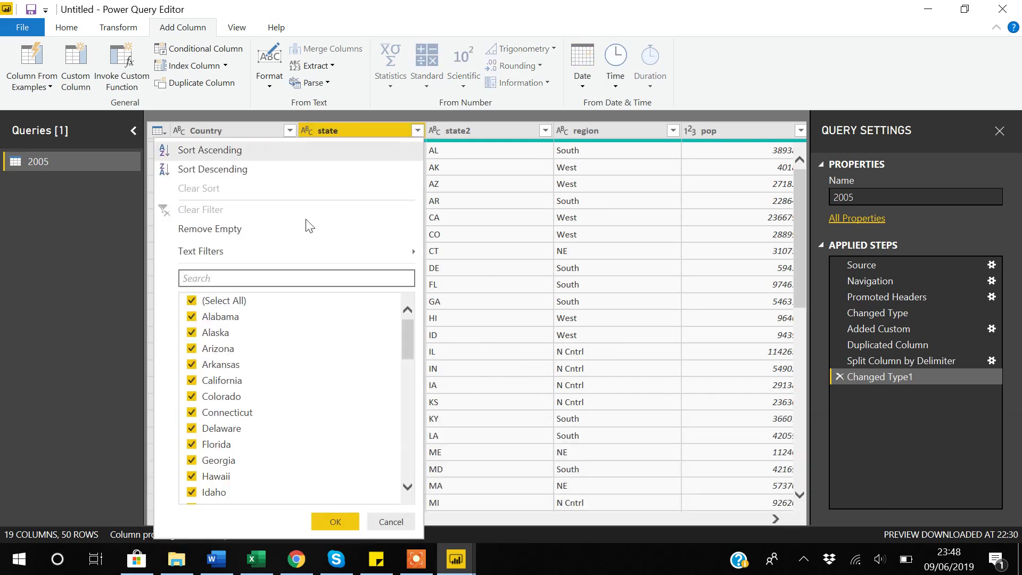
left_click(193, 317)
left_click(192, 333)
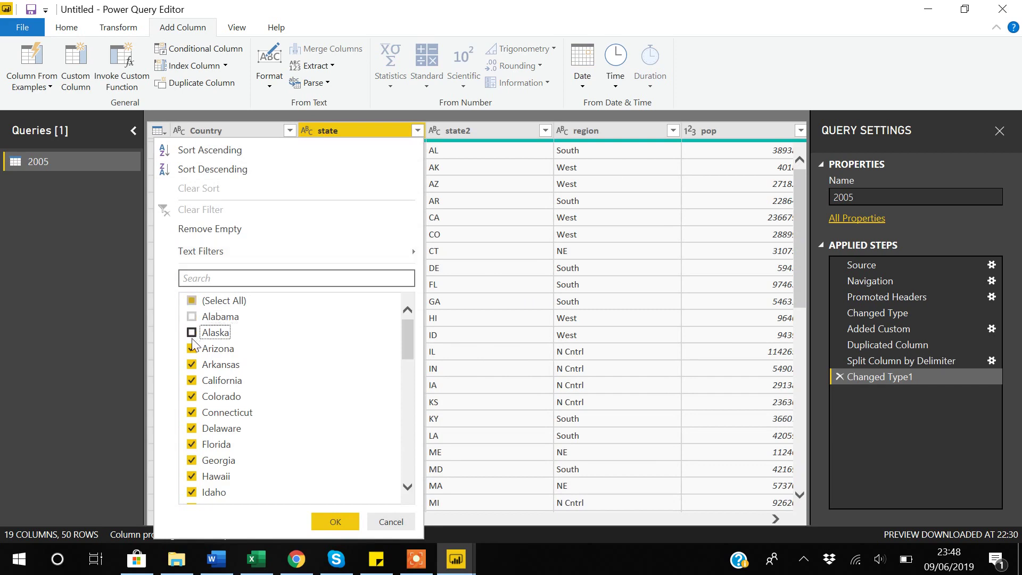
left_click(191, 349)
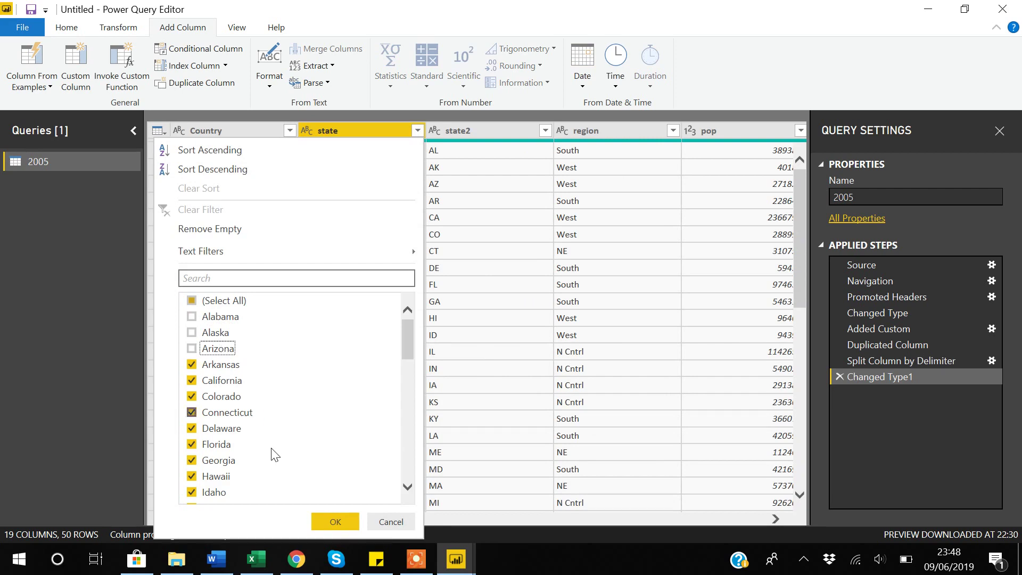
left_click(340, 526)
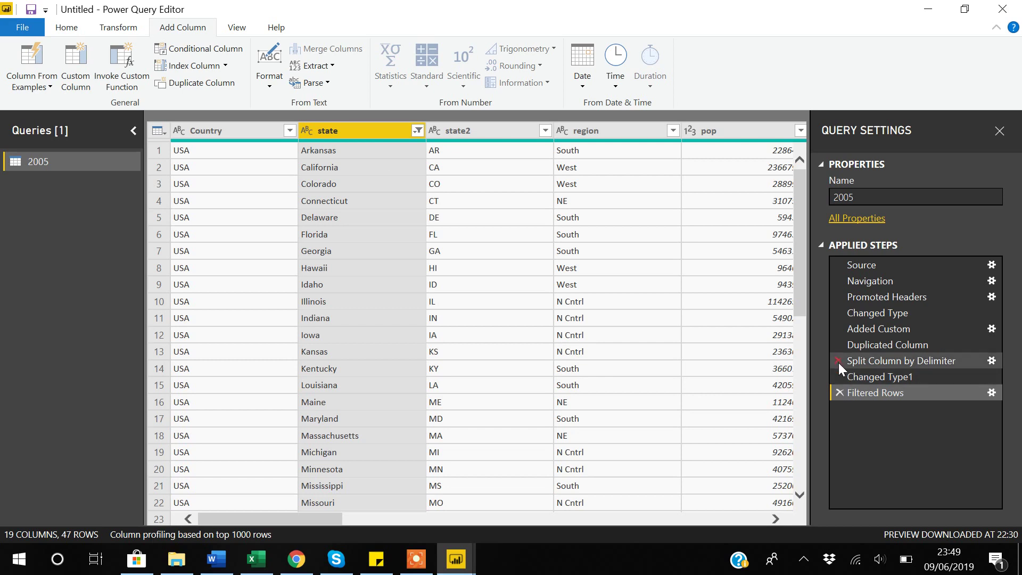
left_click(838, 393)
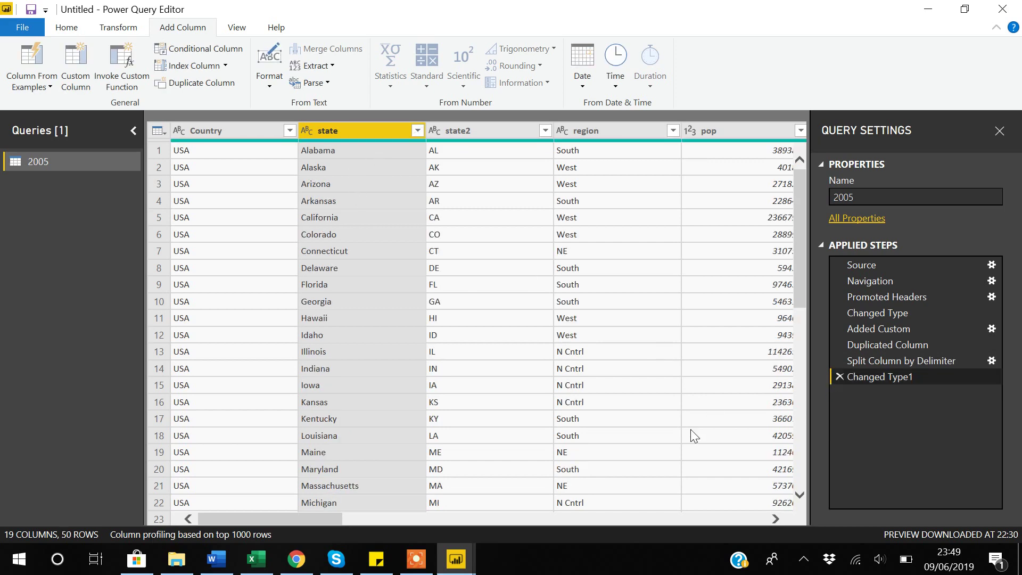
Step: Check the two split Country columns and preview the table at the Split Column by Delimiter step
left_click(392, 520)
left_click_drag(391, 519, 762, 508)
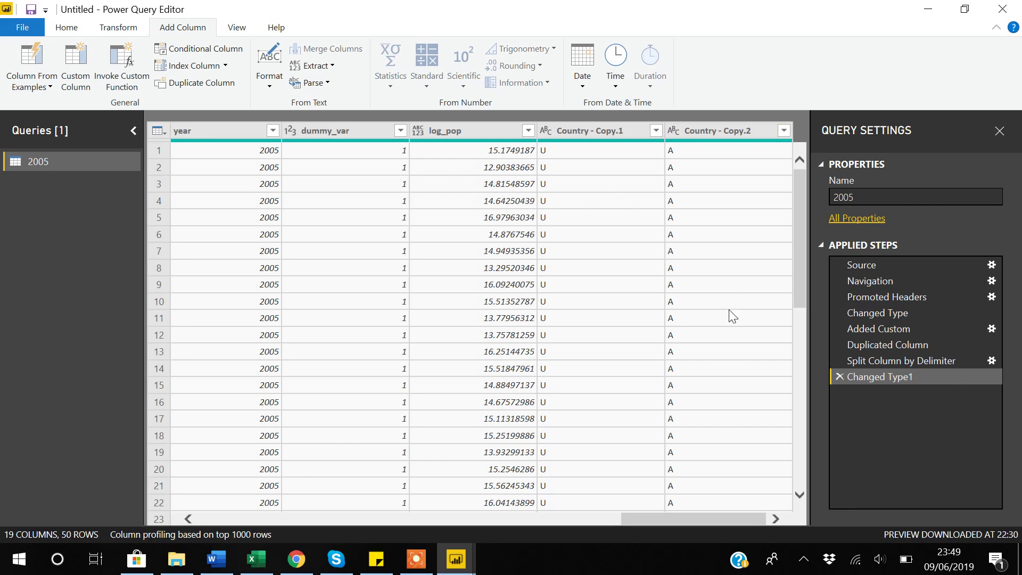
left_click(838, 362)
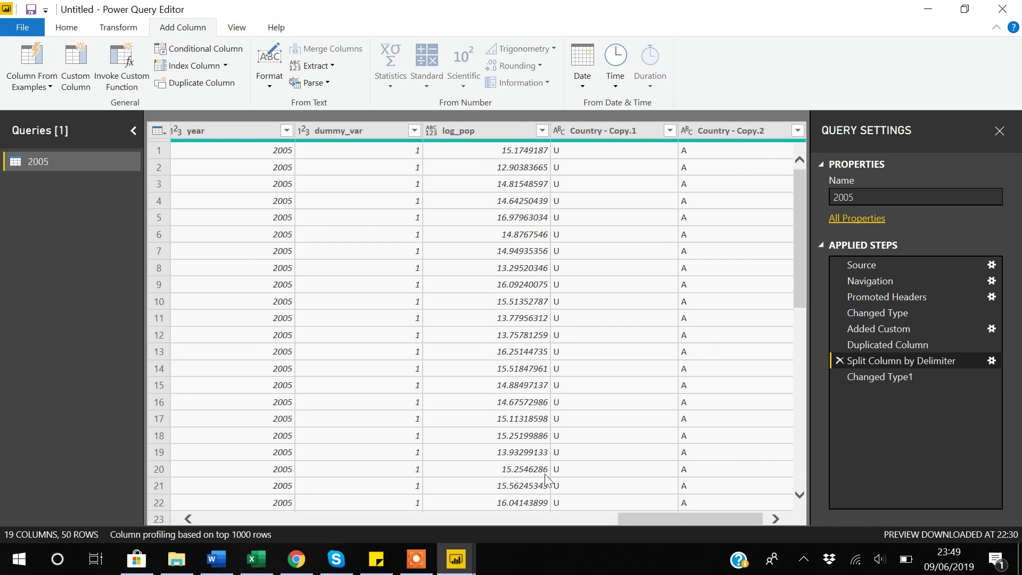
left_click_drag(675, 516, 220, 495)
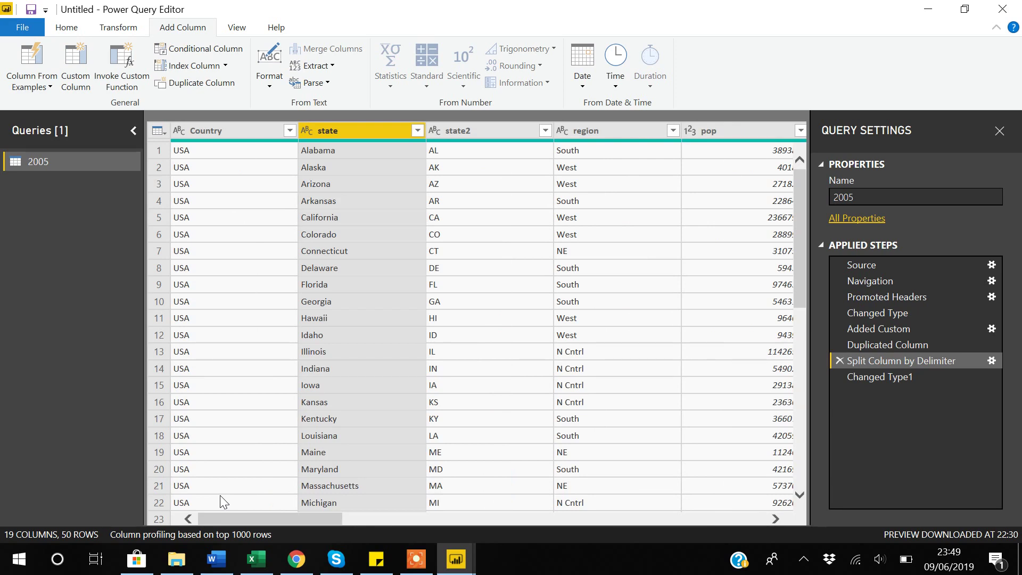
Step: Close the Power Query Editor with its changes applied and return to the Power BI Desktop report
left_click(61, 31)
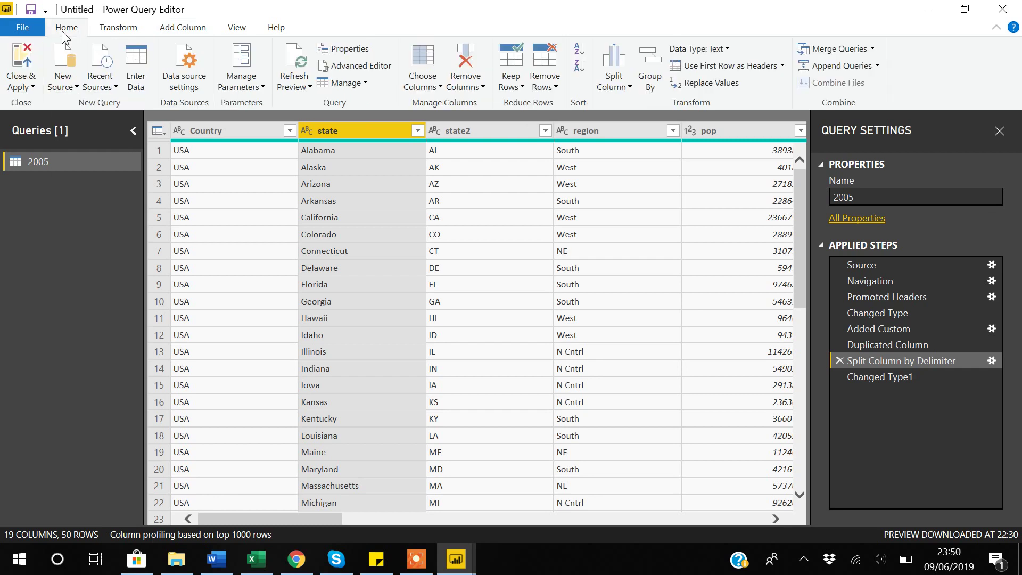
left_click(24, 88)
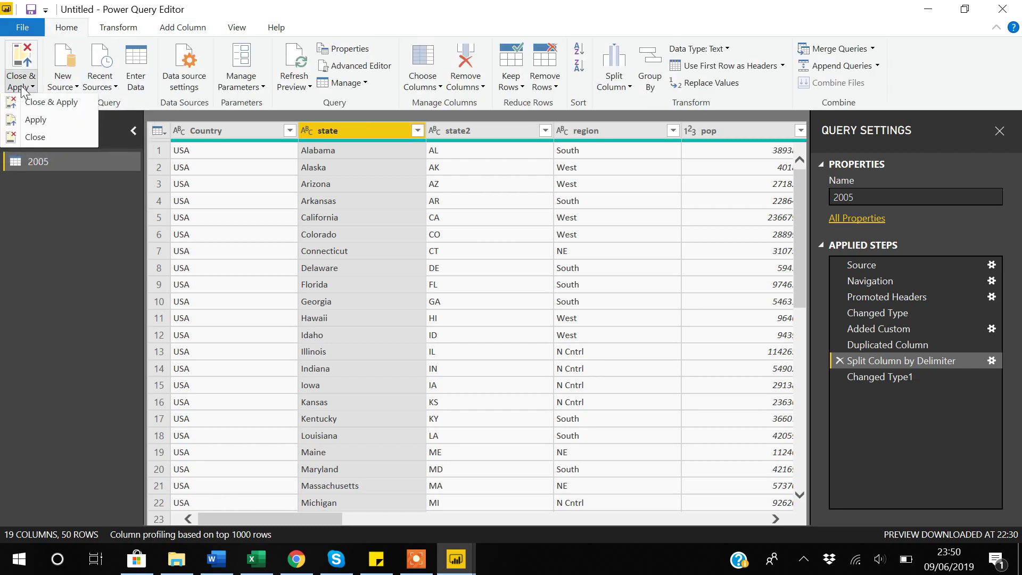
left_click(35, 100)
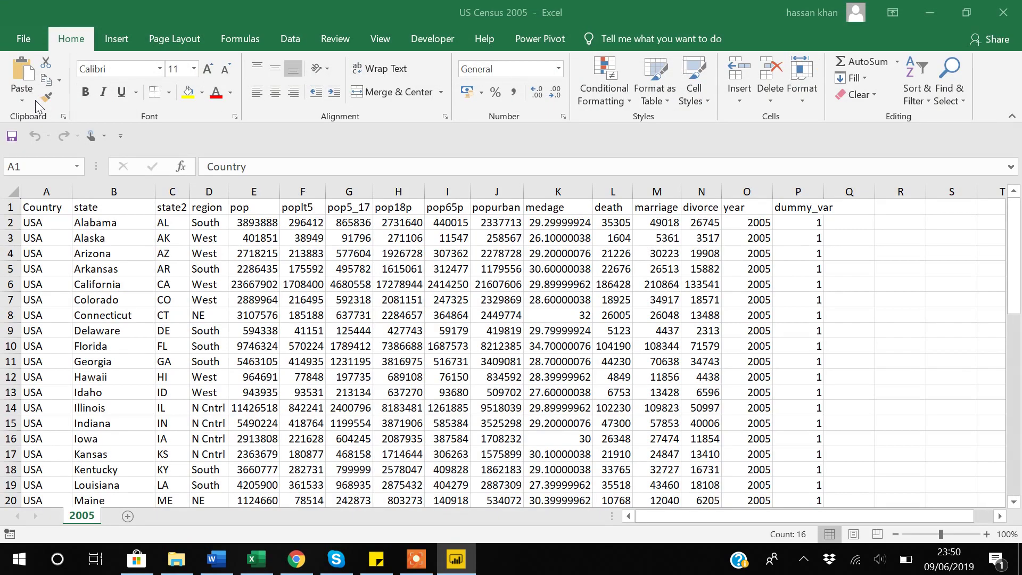
left_click(469, 568)
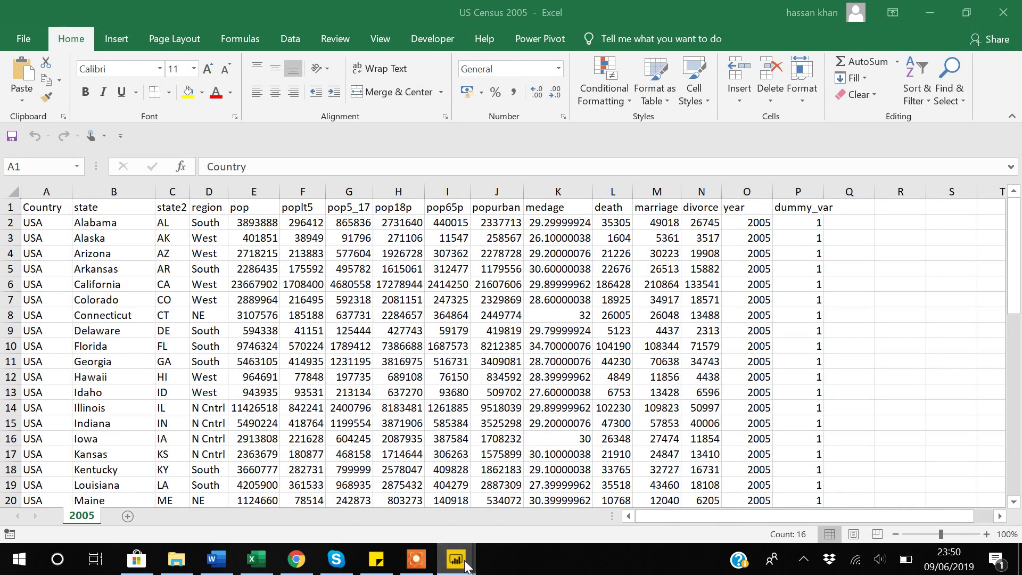
mouse_move(462, 563)
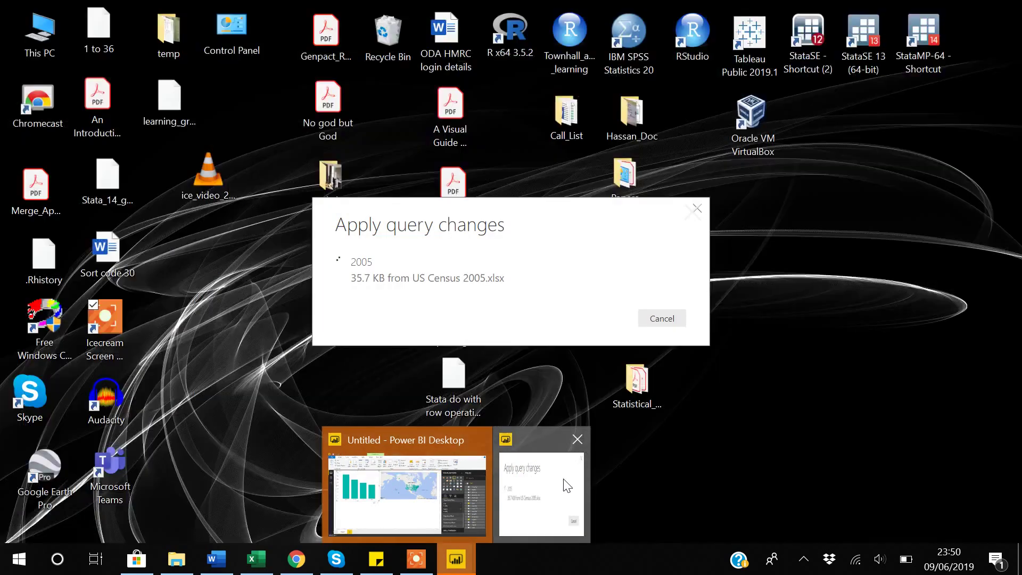
left_click(503, 524)
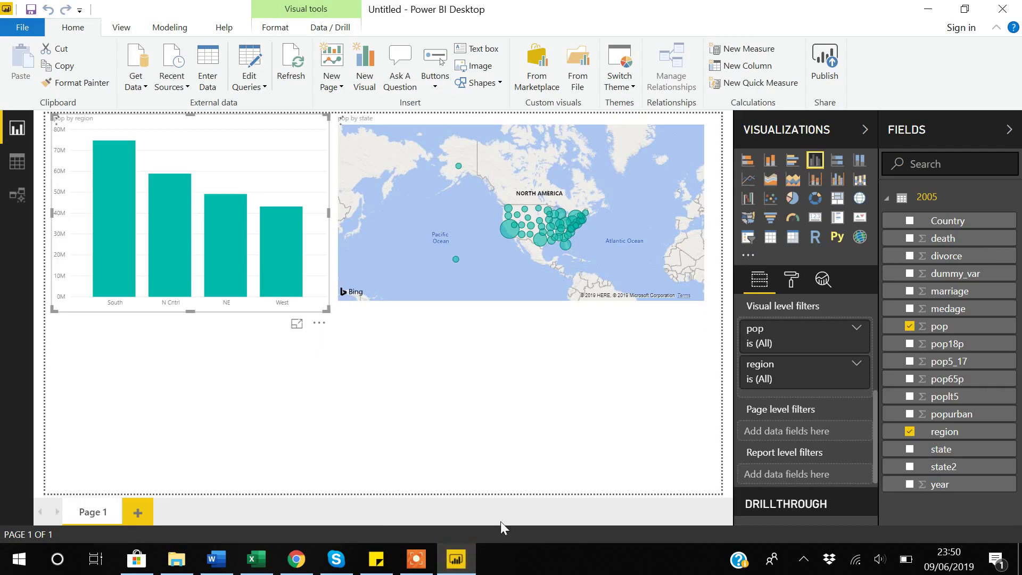
Step: Deselect the population chart and look through the 2005 table's fields for the newly added columns
left_click(655, 378)
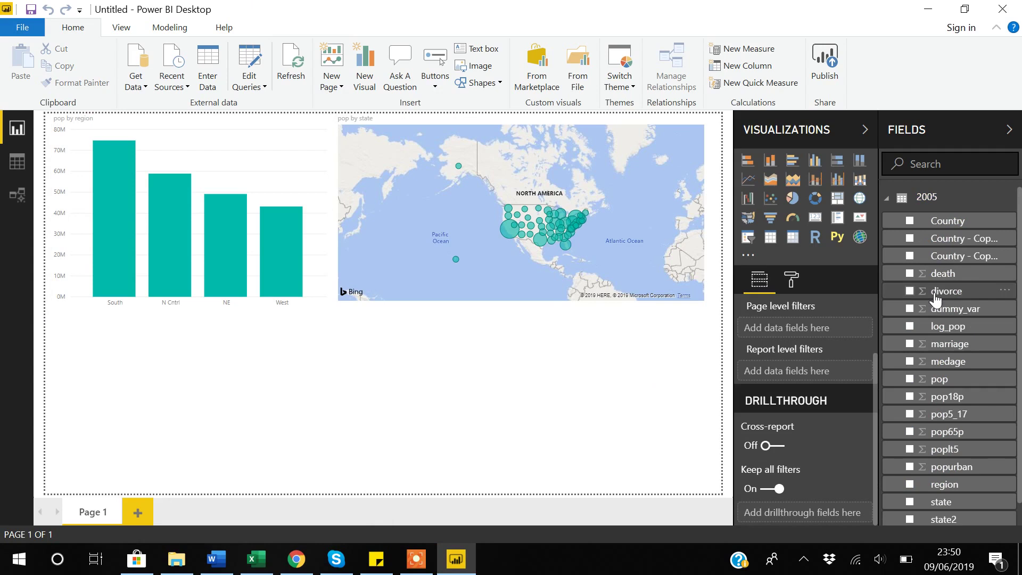
scroll(935, 299, "down", 1)
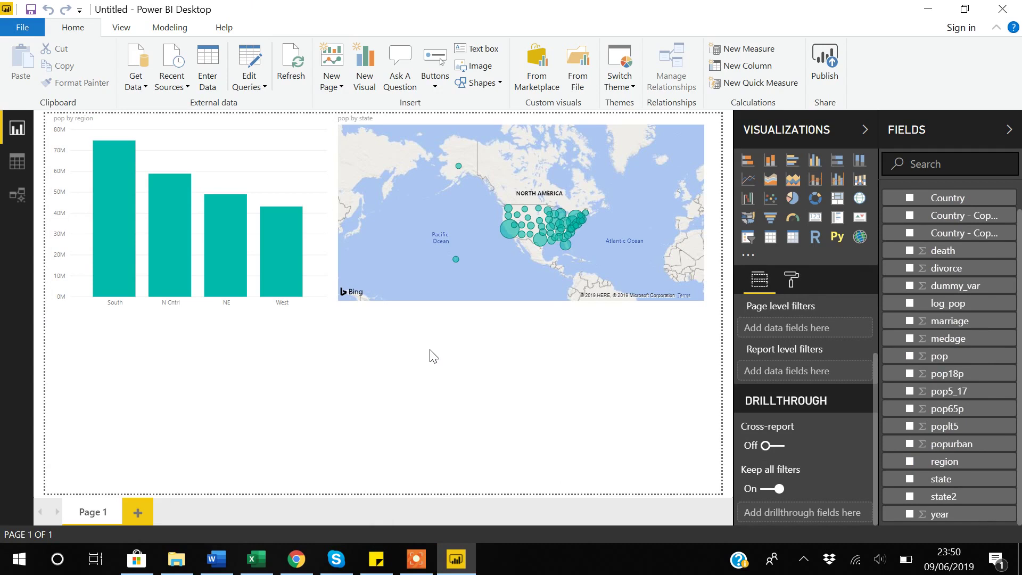
scroll(940, 315, "up", 1)
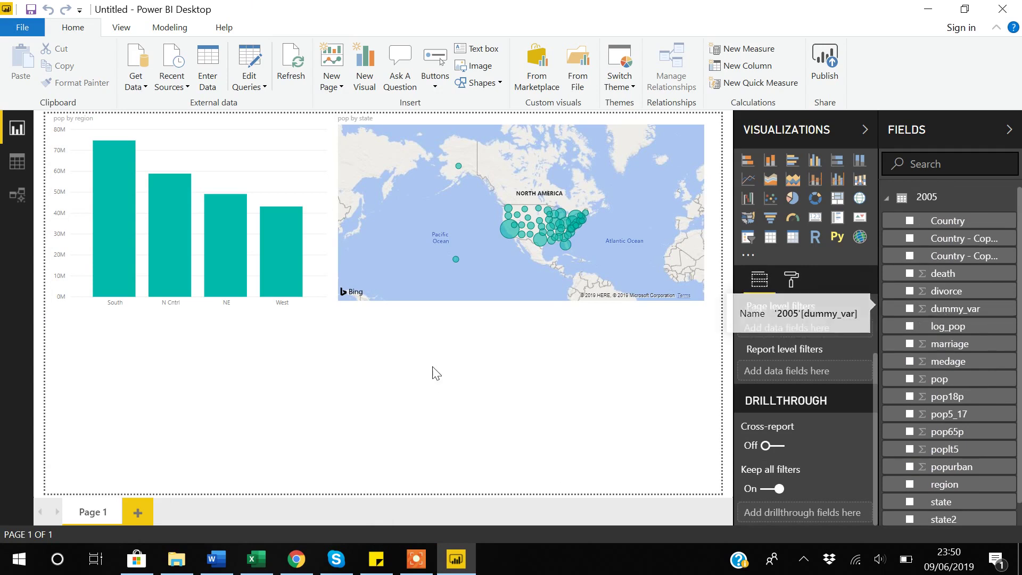
Step: Import the 2010 sheet from the US Census 2010 Excel workbook and load it into the report
left_click(142, 88)
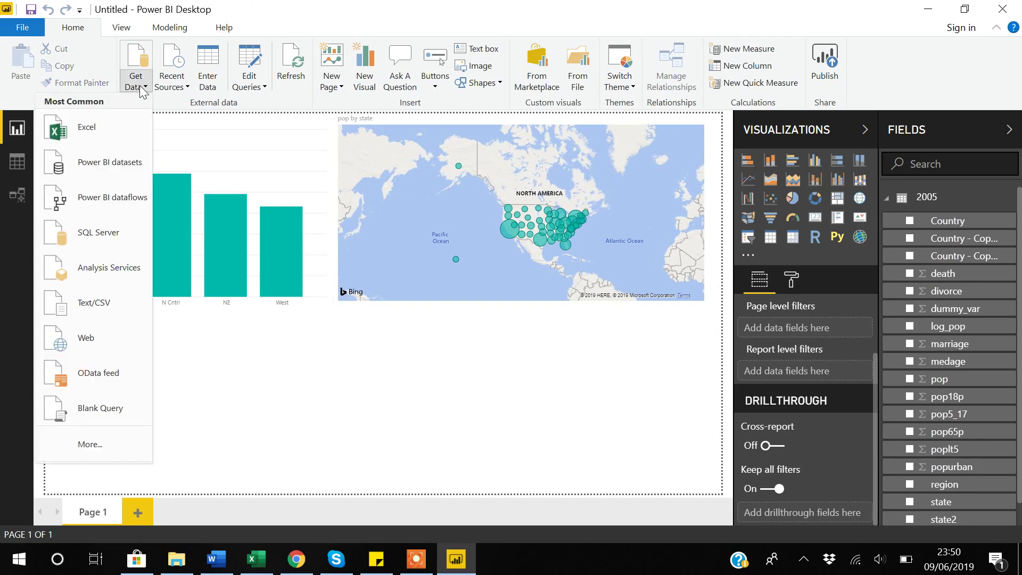
left_click(89, 127)
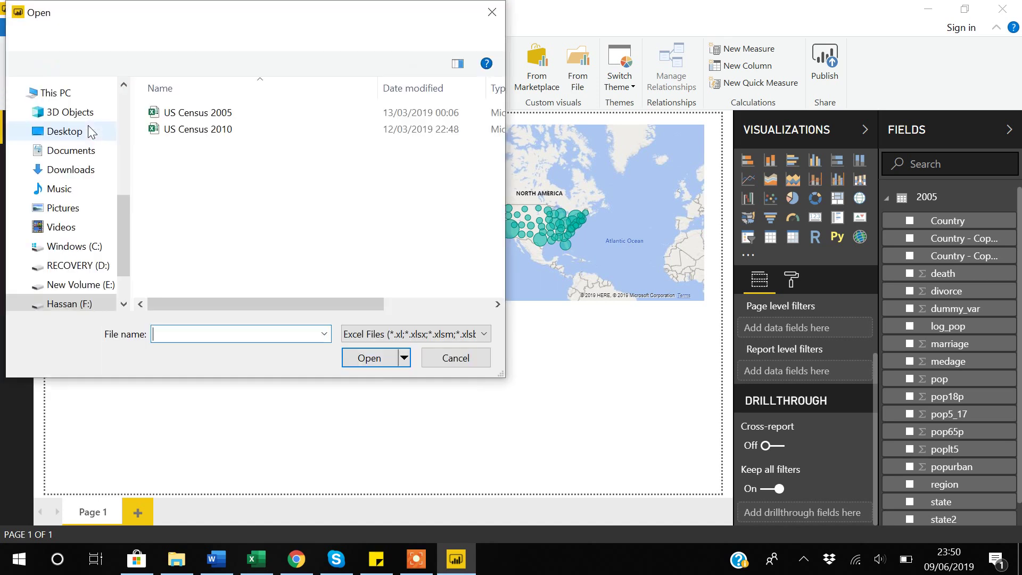
left_click(215, 136)
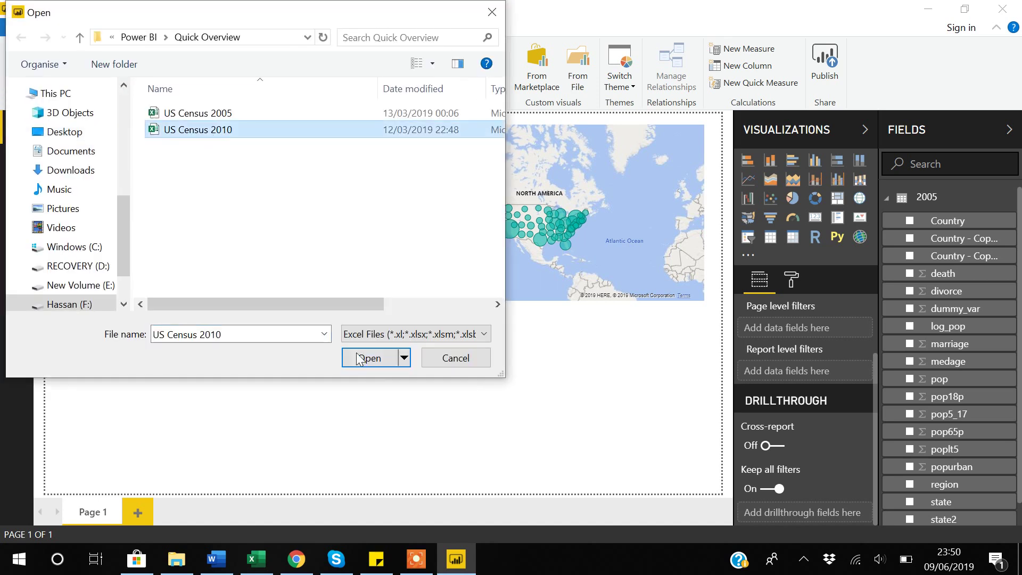
left_click(380, 355)
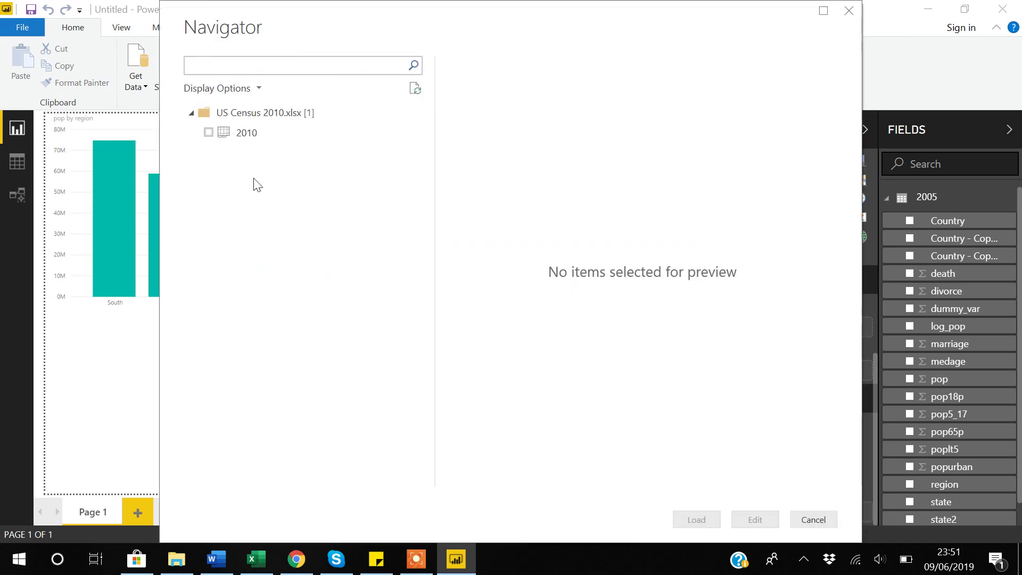
left_click(208, 132)
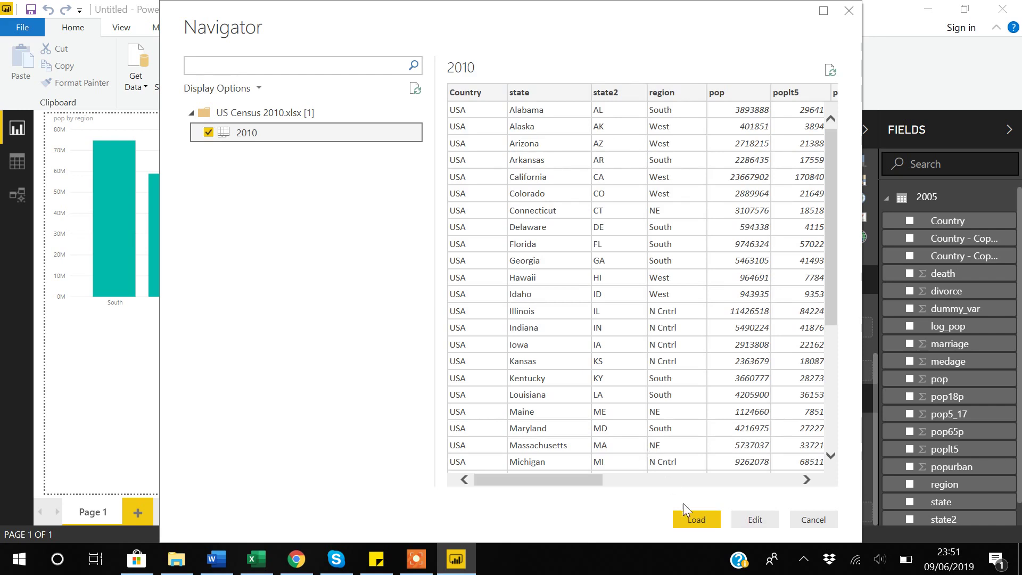
left_click(695, 518)
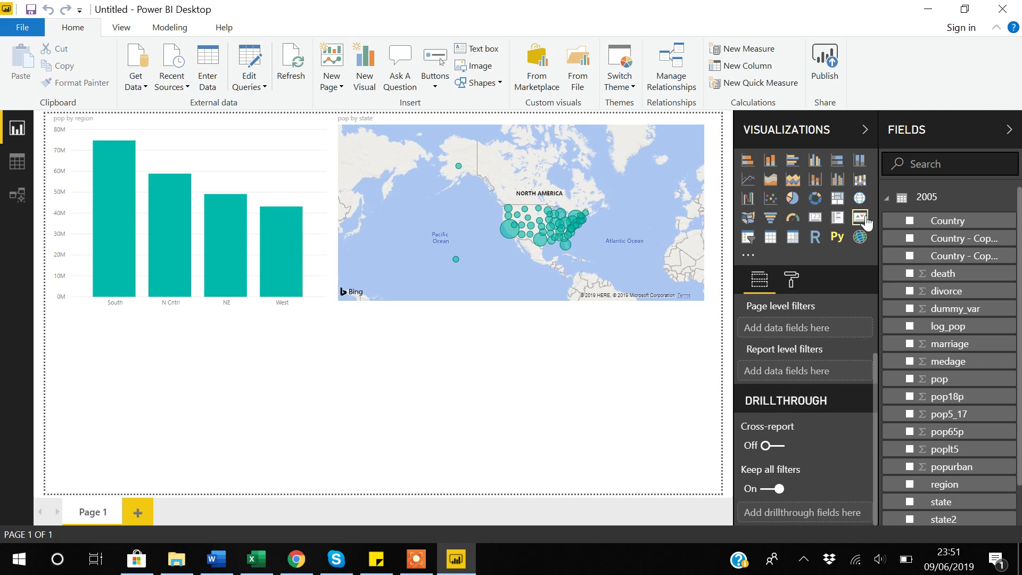
Step: Collapse the 2005 table's field list and view the rows of the 2010 table in Data view
left_click(886, 199)
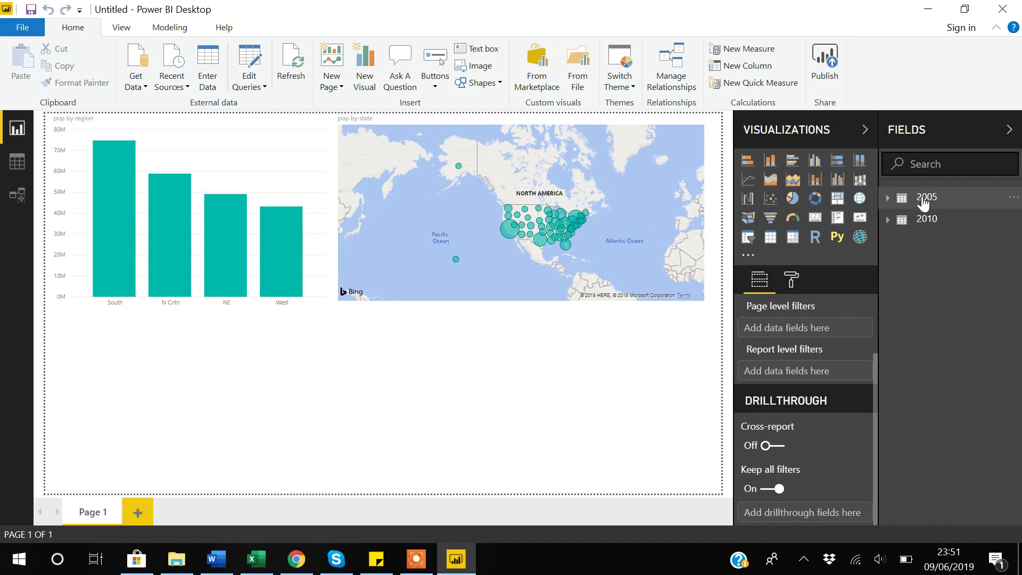
left_click(19, 162)
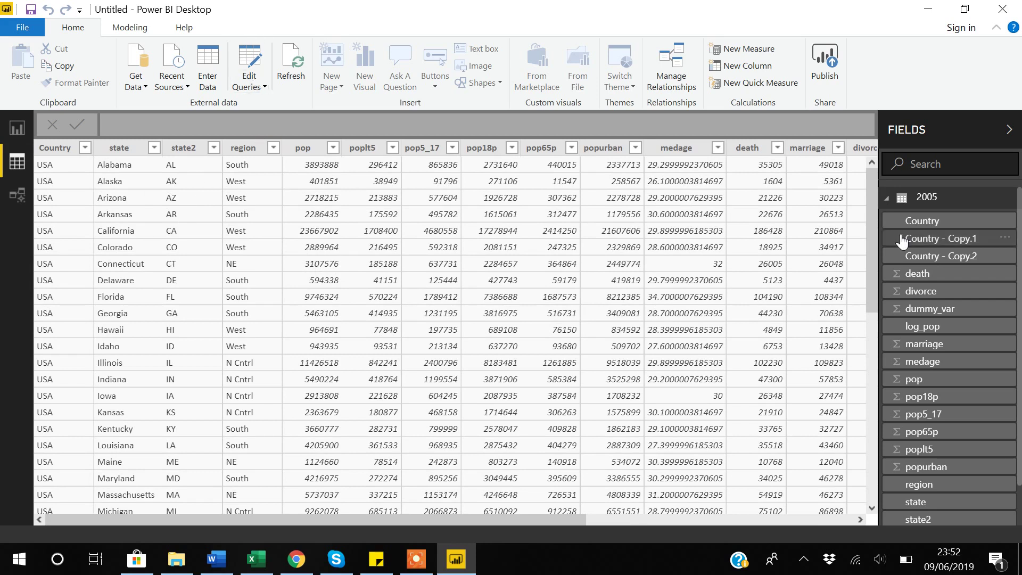
left_click(888, 199)
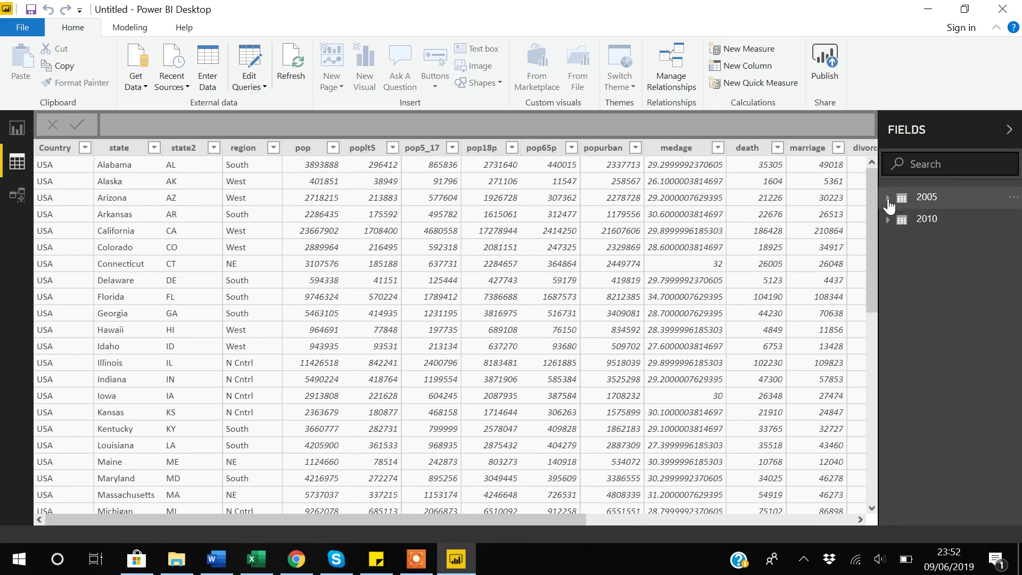
left_click(919, 228)
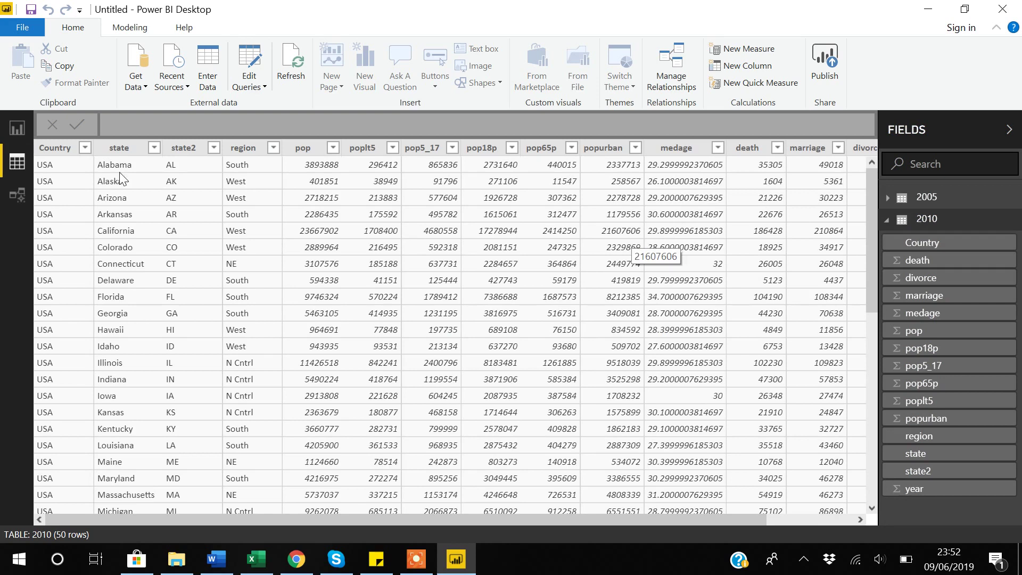
Step: Examine the relationship between the 2005 and 2010 tables in Model view, and revisit the Report and Data views
left_click(18, 195)
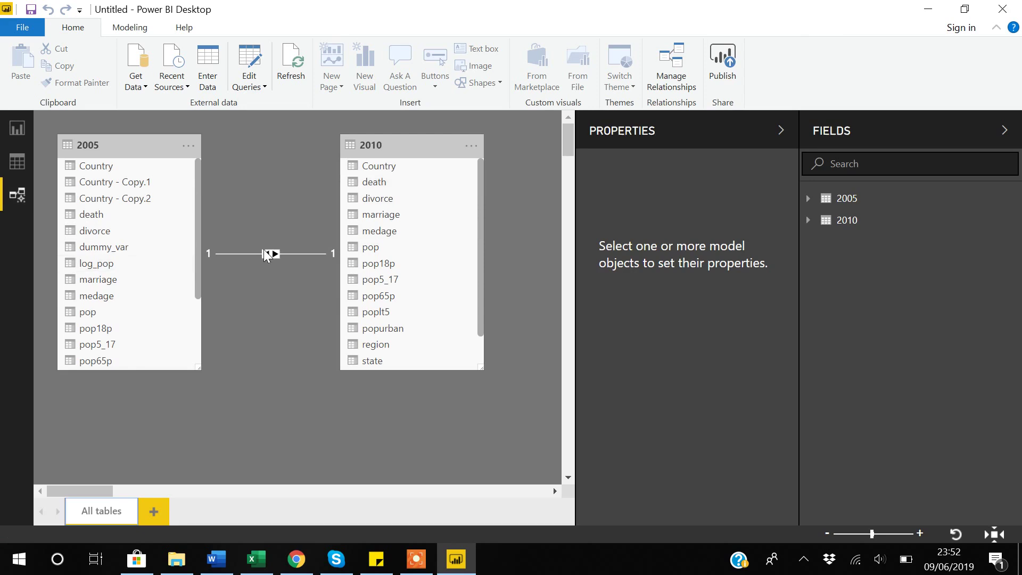
left_click(240, 255)
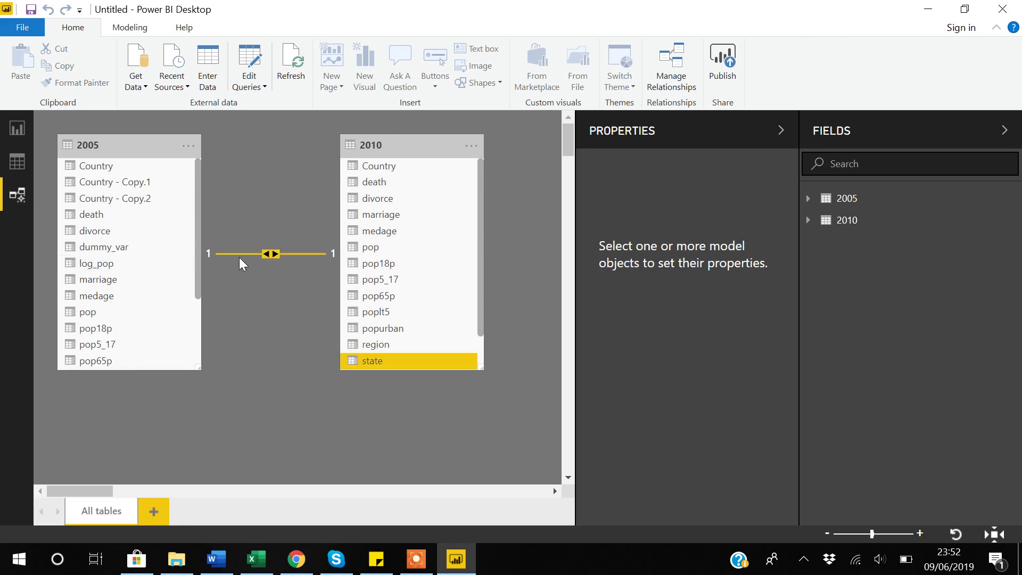
left_click(409, 387)
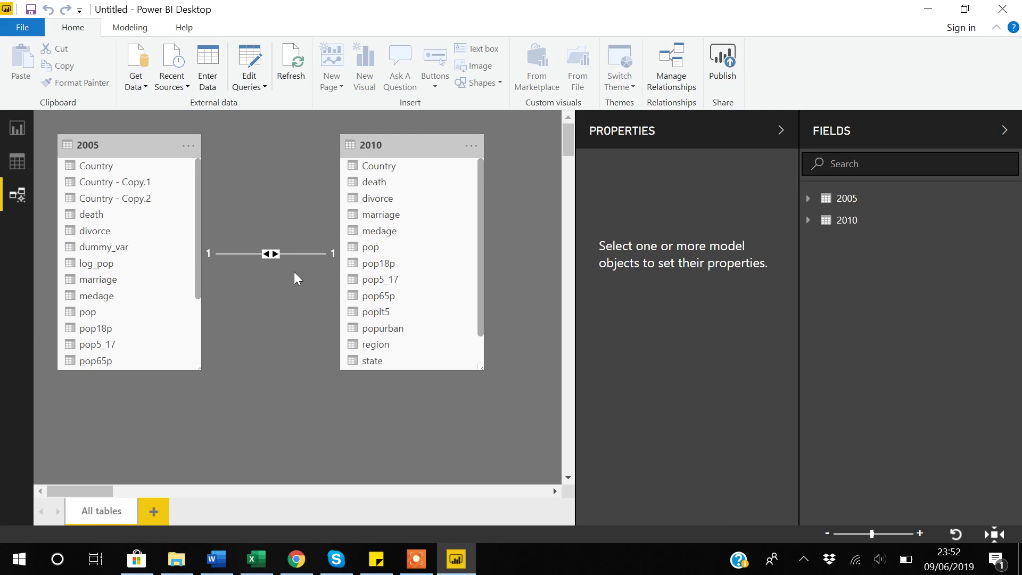
left_click(16, 130)
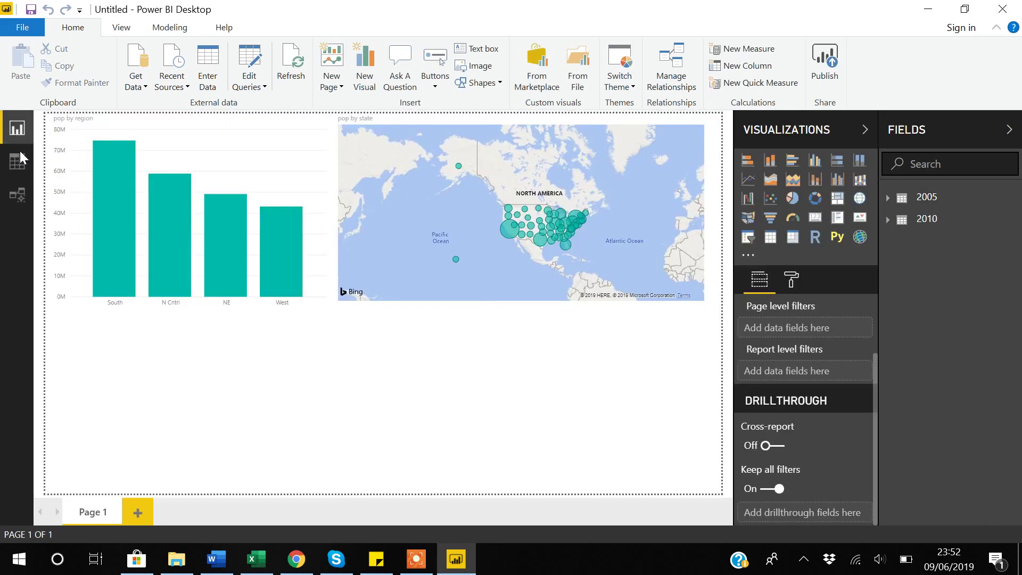
left_click(21, 156)
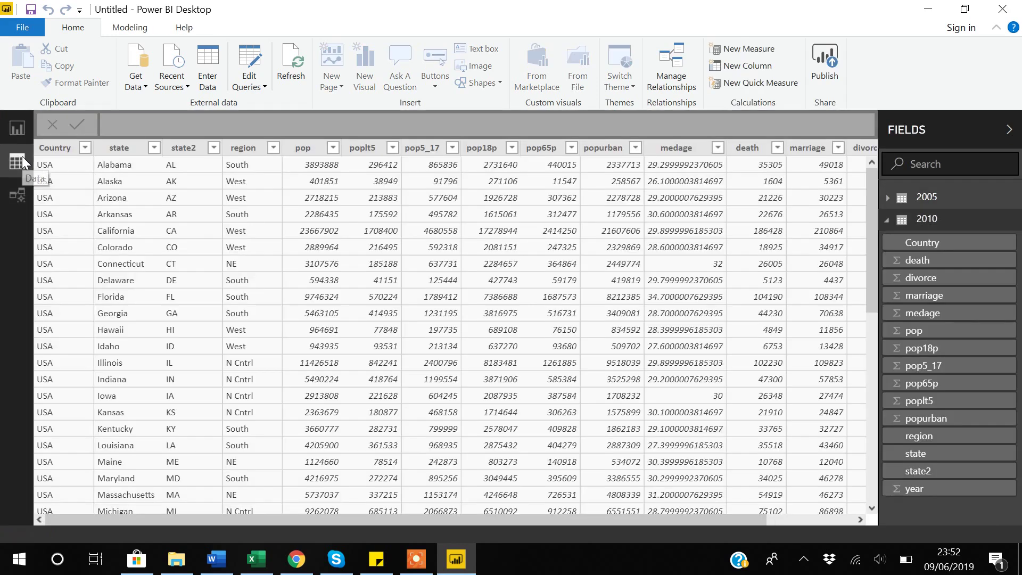
left_click(21, 191)
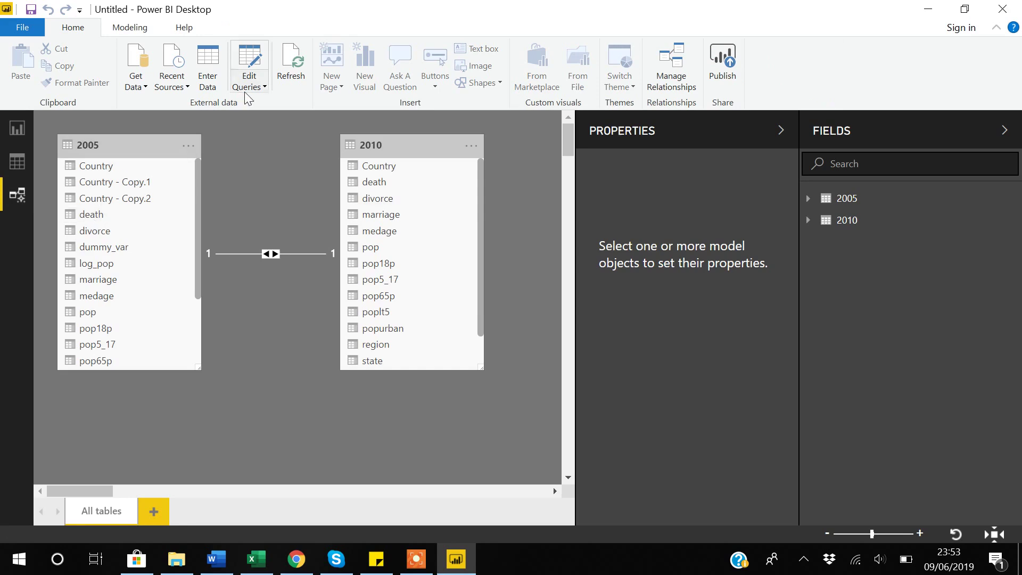
Step: Return to the report, open the Power Query Editor and duplicate the 2005 query
left_click(18, 130)
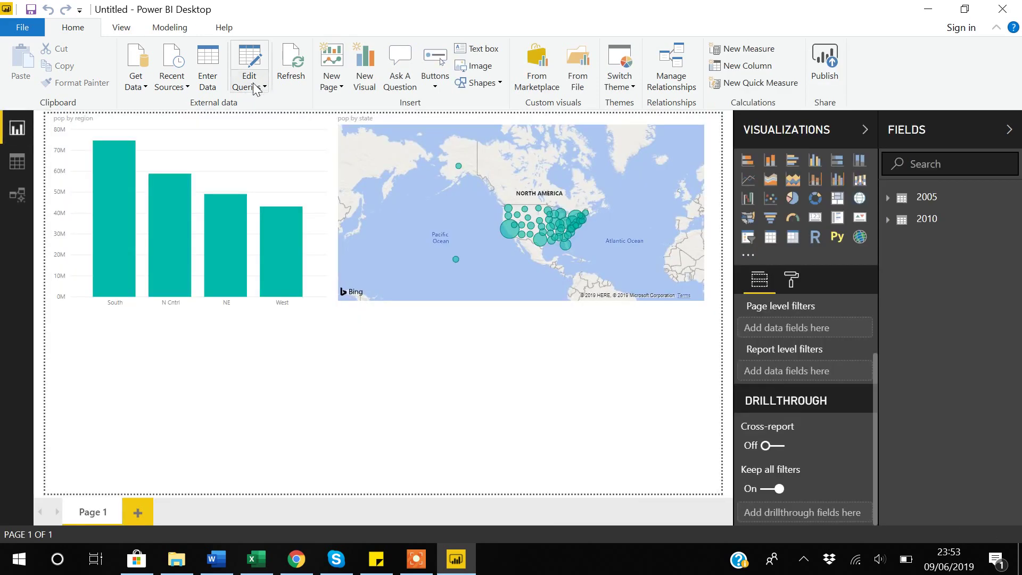
left_click(263, 91)
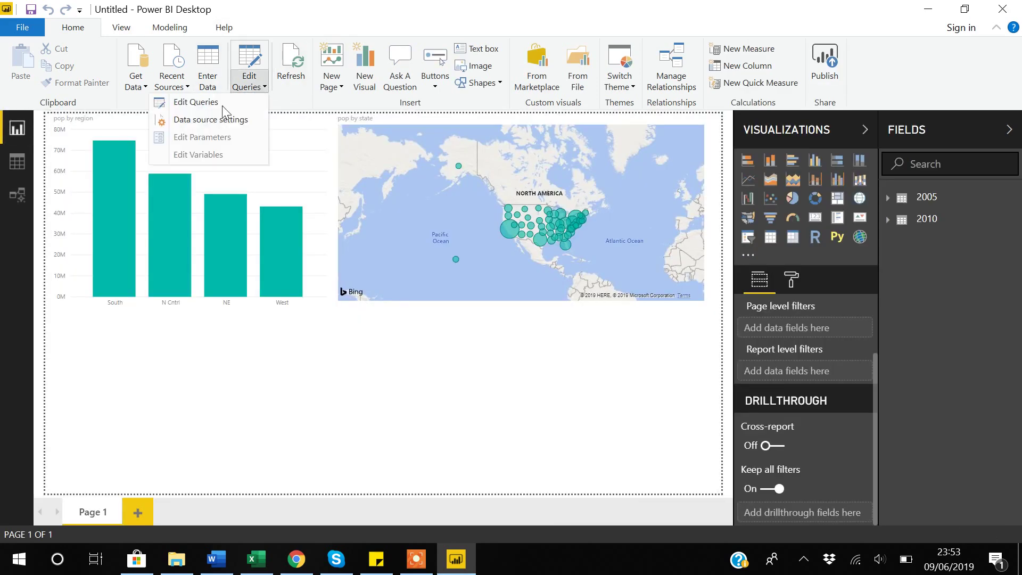
left_click(199, 103)
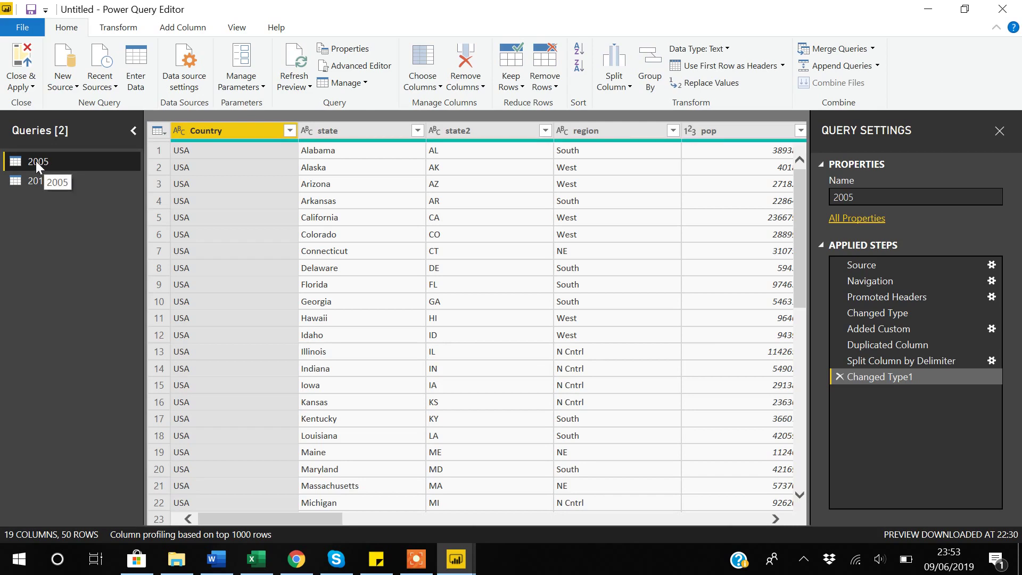
right_click(36, 161)
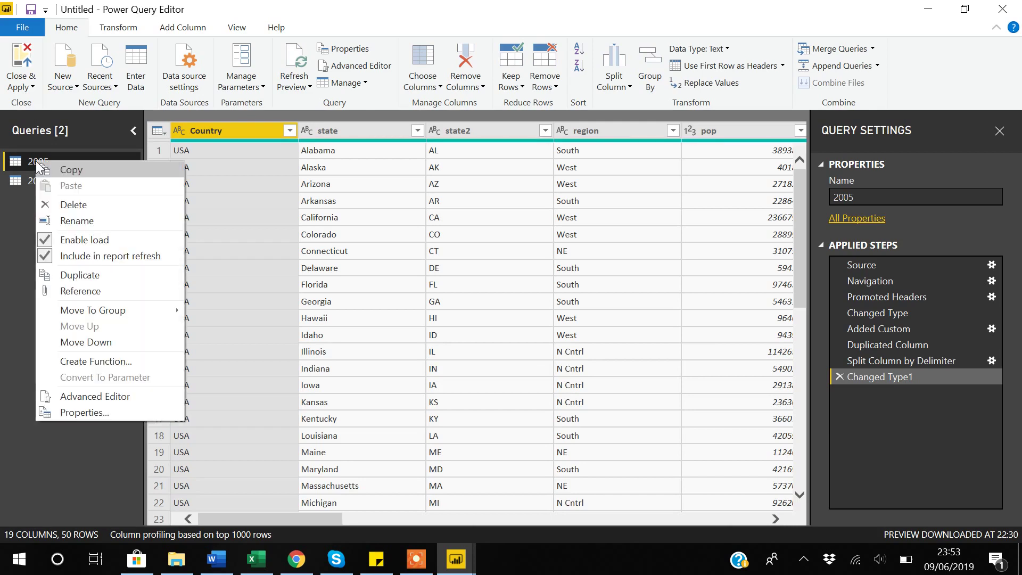
left_click(81, 275)
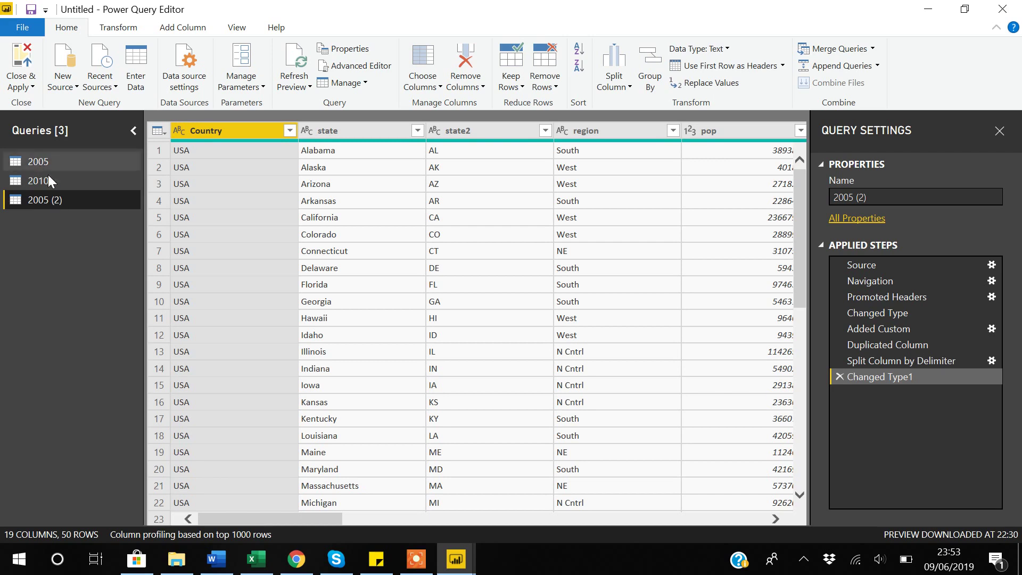
Step: Rename the duplicated 2005 query as 2005_2010
right_click(63, 201)
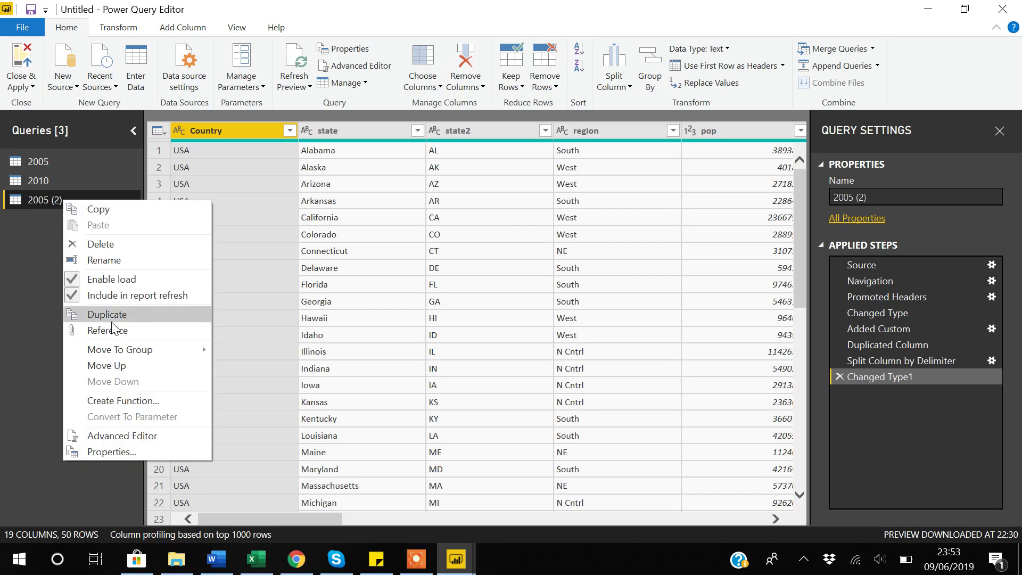
left_click(112, 259)
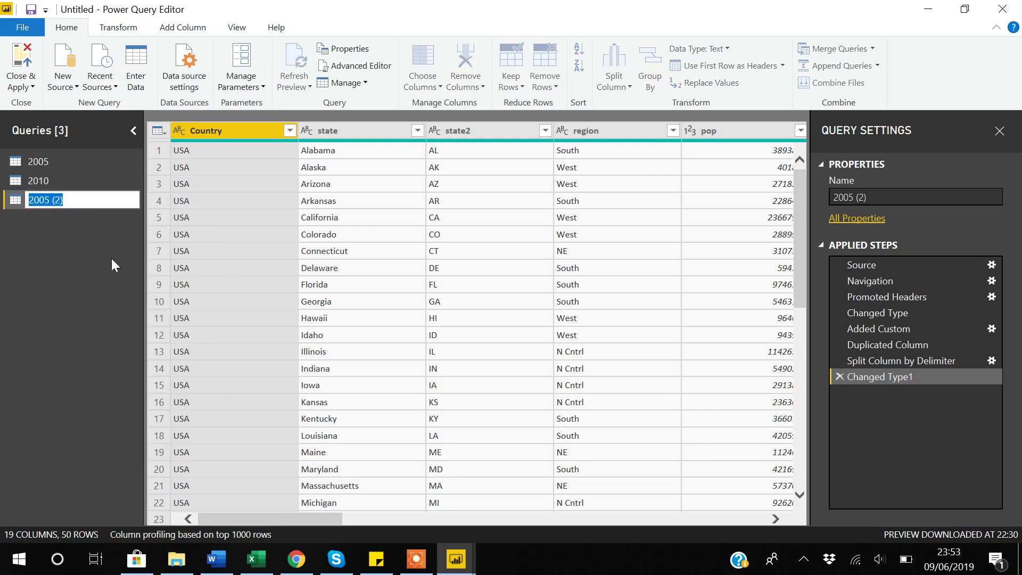
left_click(89, 202)
key("BackSpace")
key("BackSpace")
key("BackSpace")
type("_2010")
left_click(44, 241)
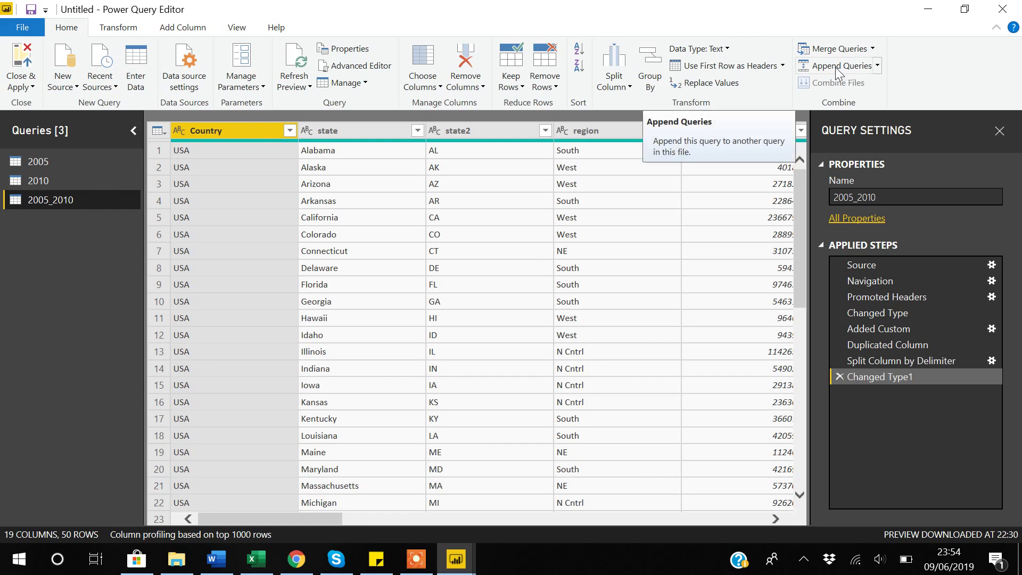
Step: Append the 2010 table to the 2005_2010 query as a two-table append
left_click(876, 67)
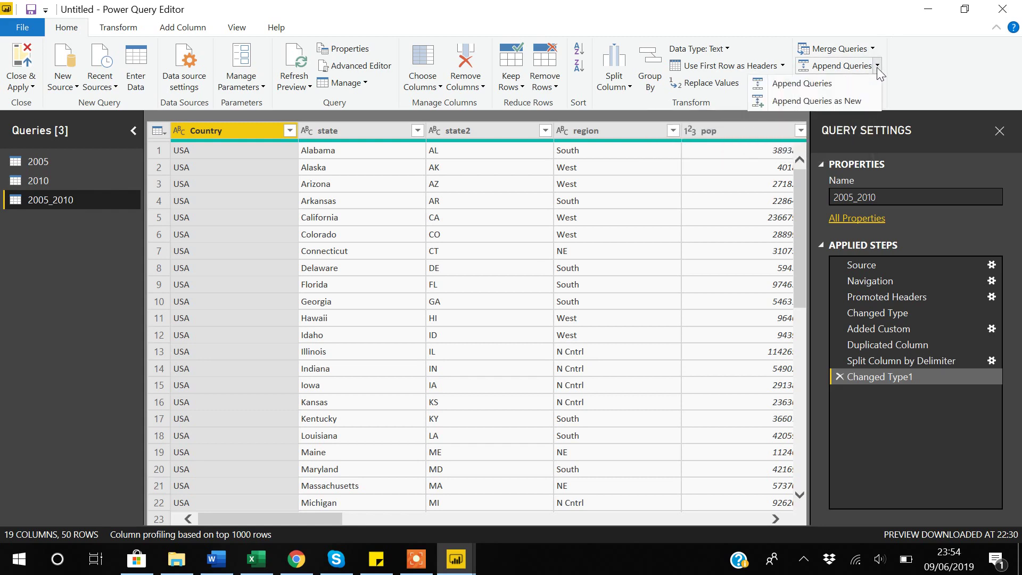
left_click(796, 83)
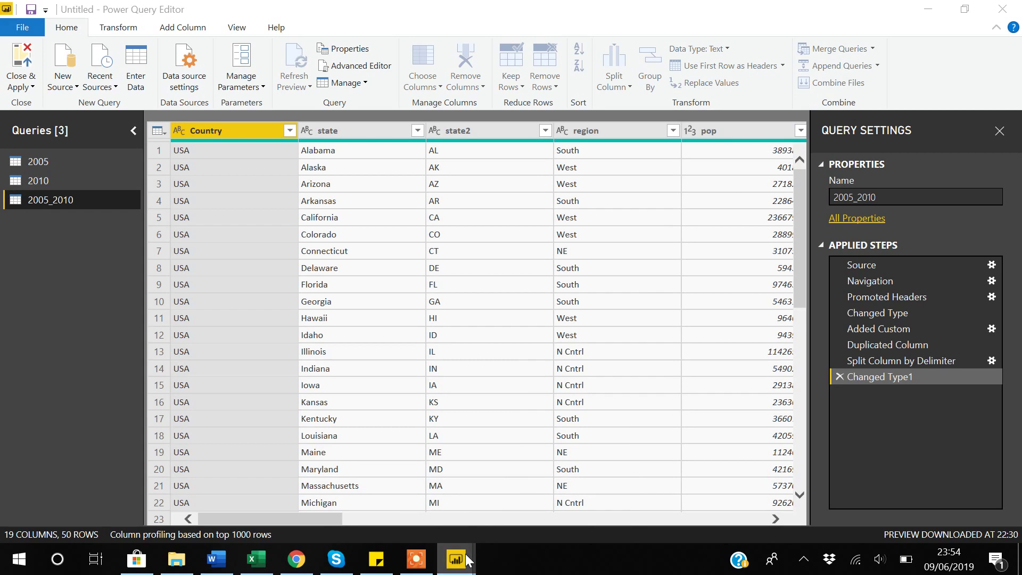
mouse_move(466, 559)
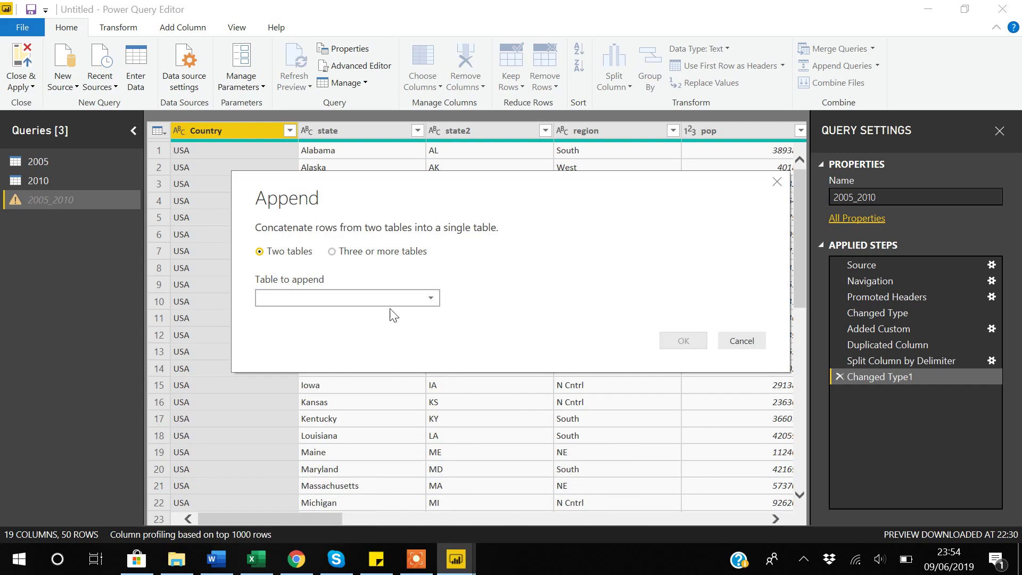
left_click(410, 302)
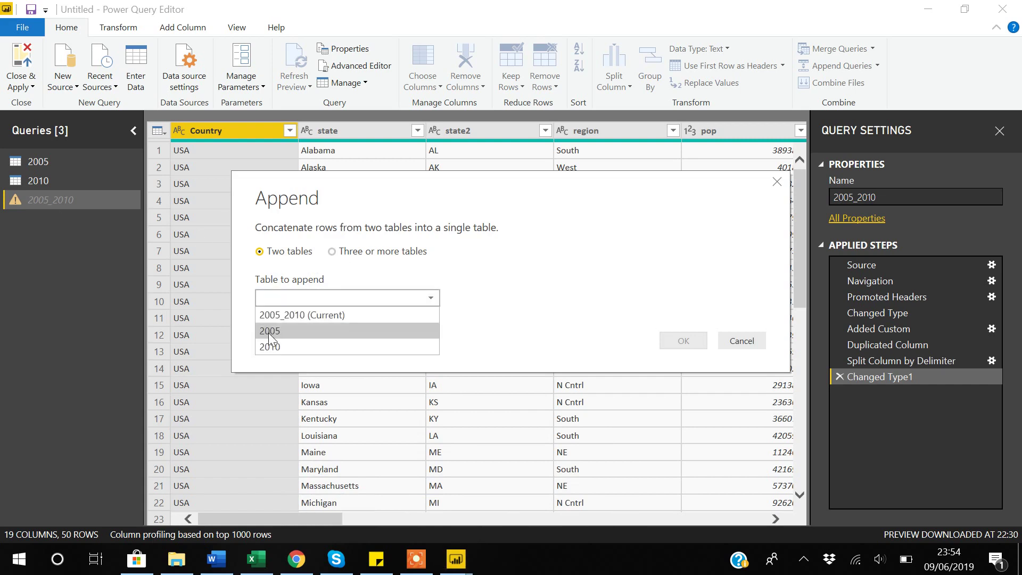
left_click(273, 346)
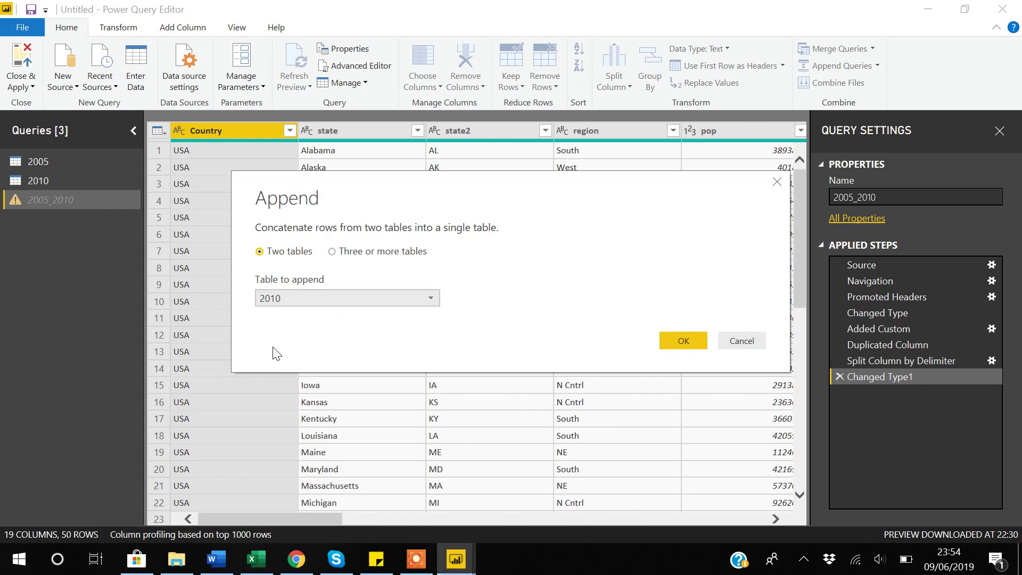
left_click(688, 337)
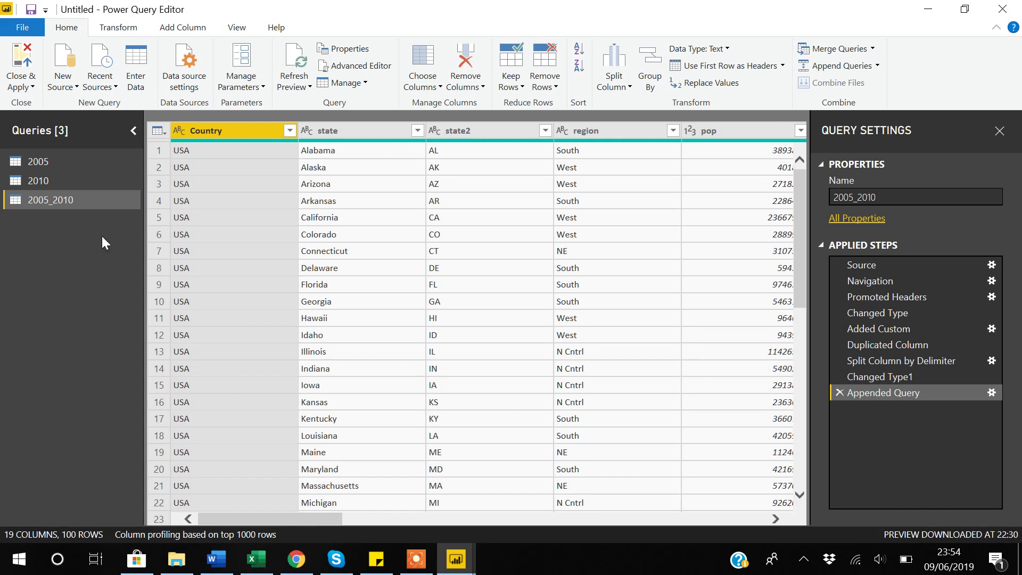
Step: Examine the year, dummy_var, log_pop and Country copy columns where the 2005 rows meet the appended 2010 rows
left_click_drag(273, 518, 770, 499)
scroll(435, 365, "down", 15)
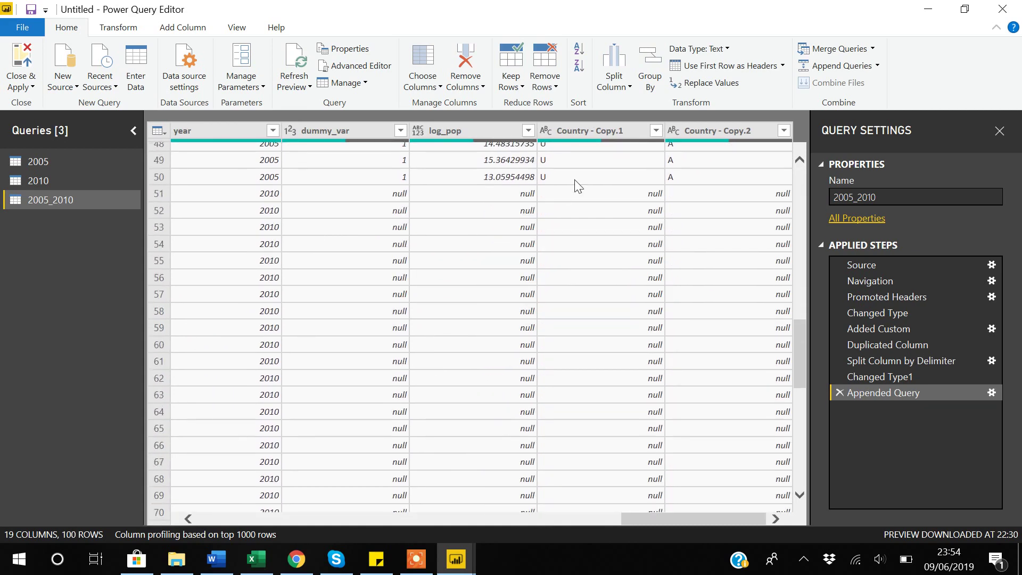
scroll(421, 202, "up", 1)
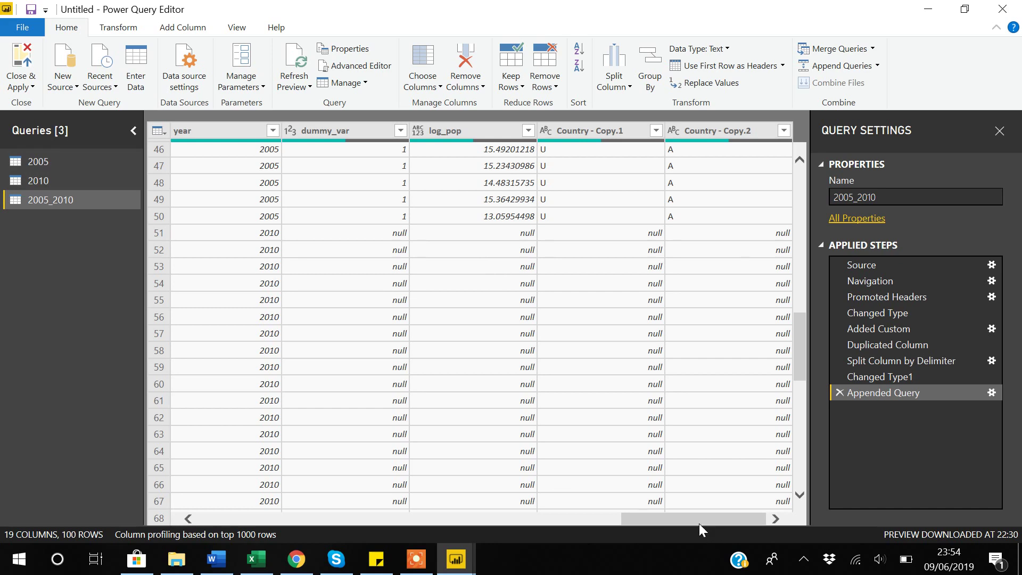
left_click_drag(699, 524, 650, 525)
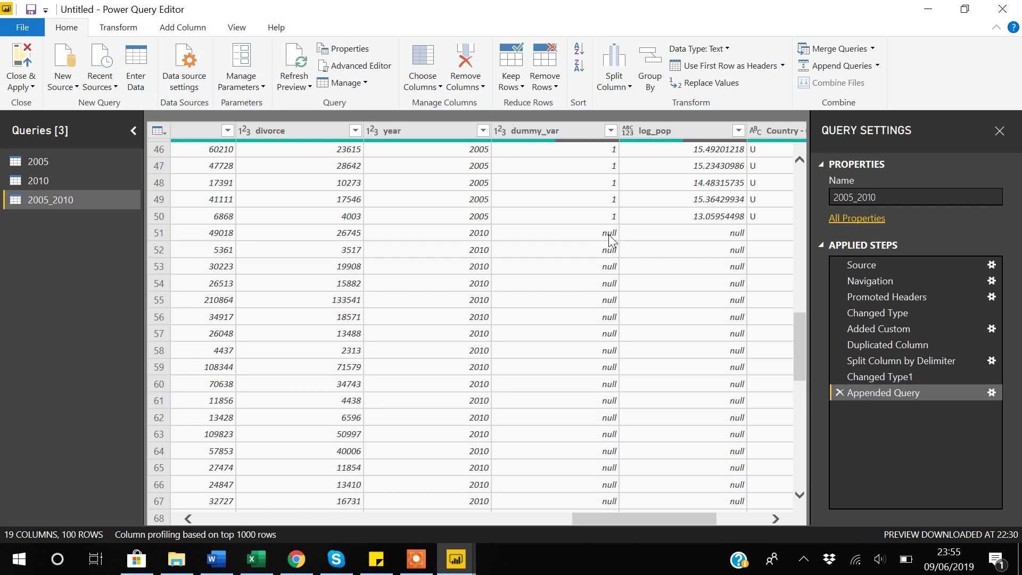
Step: Close the Power Query Editor and apply the changes so the 2005_2010 table loads into the report
left_click(21, 87)
left_click(40, 104)
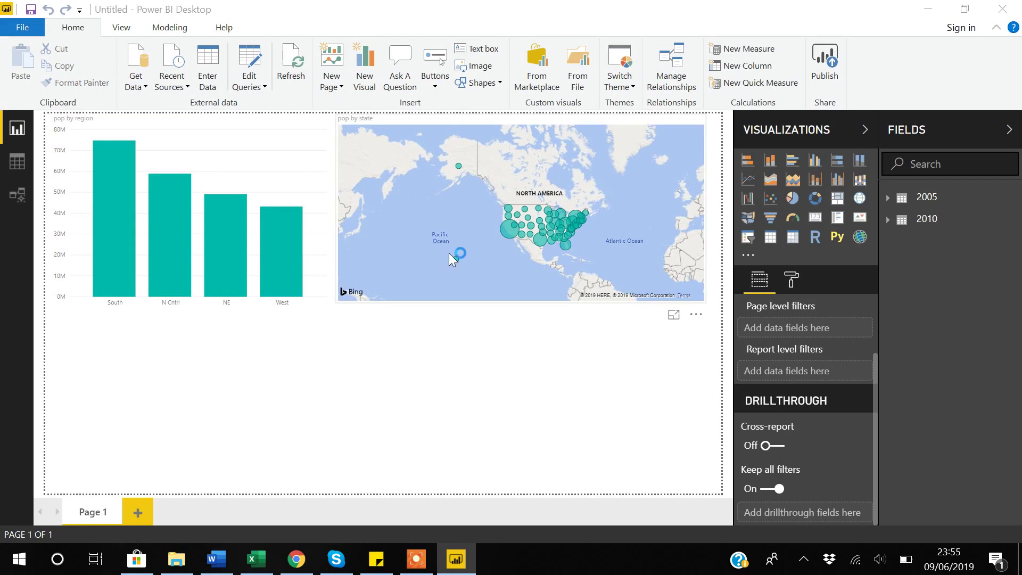
left_click(418, 122)
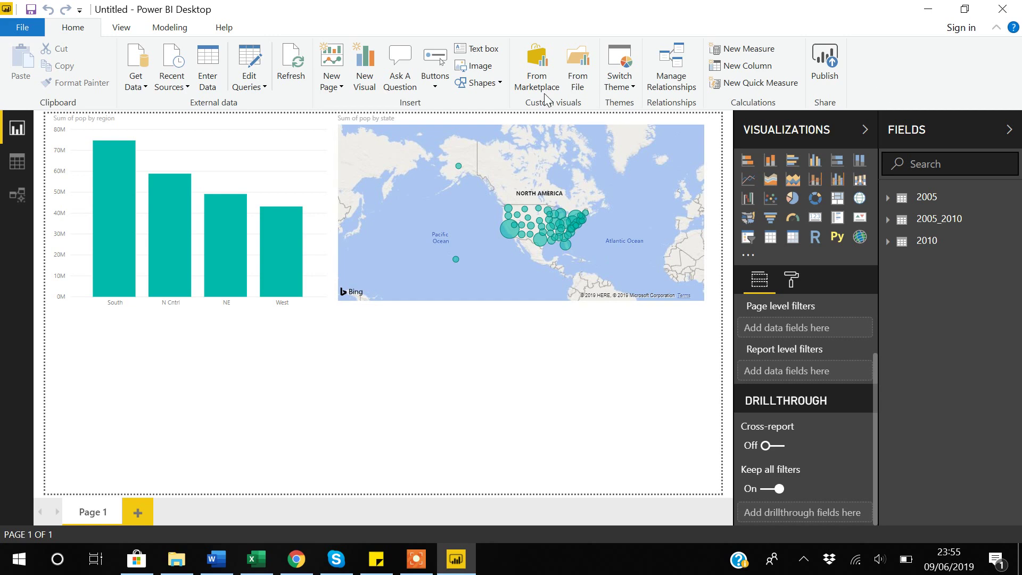
Step: Start publishing the report and save it as First_Report in the Quick Overview folder
left_click(829, 78)
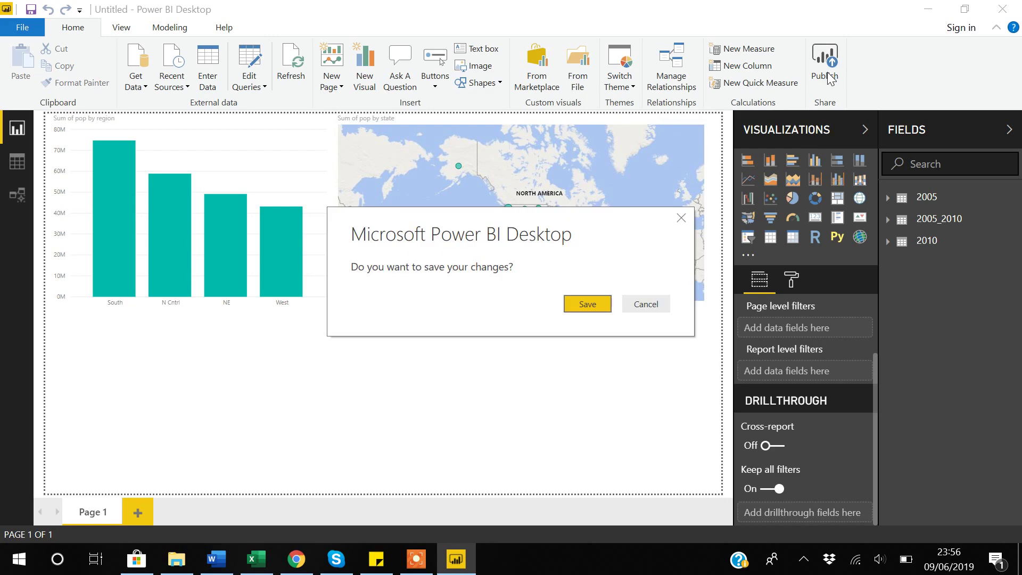
left_click(587, 304)
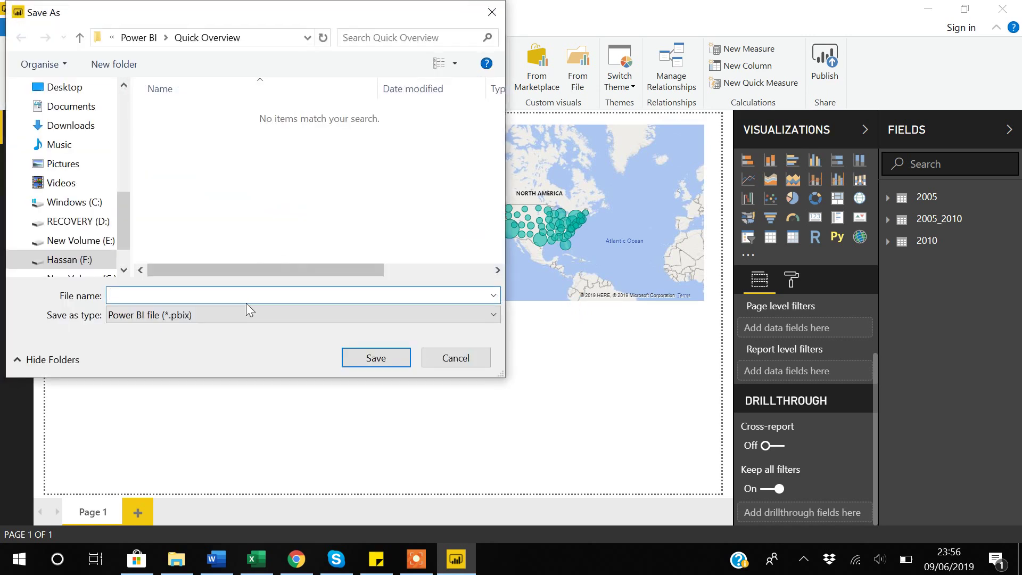
type("F")
type("ies")
key("BackSpace")
key("BackSpace")
type("st")
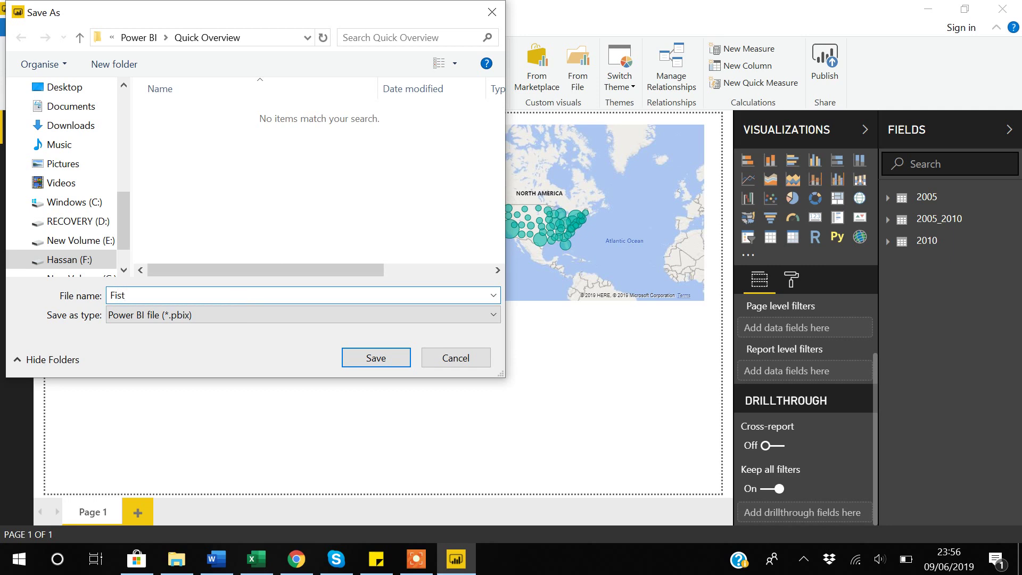
key("BackSpace")
key("BackSpace")
type("rst_Report")
left_click(378, 357)
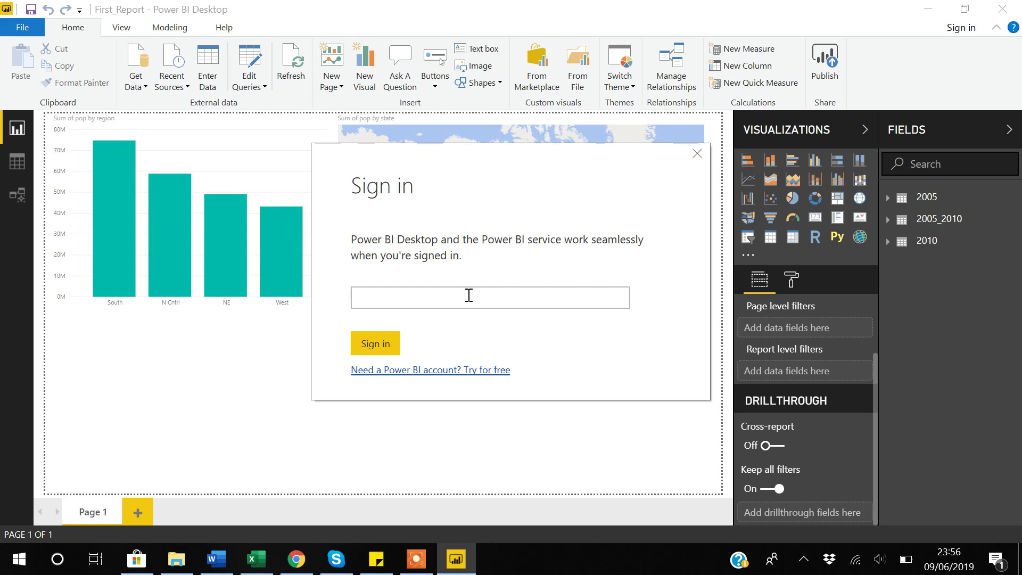
Step: Sign in to the Power BI service to continue publishing the report
left_click(380, 347)
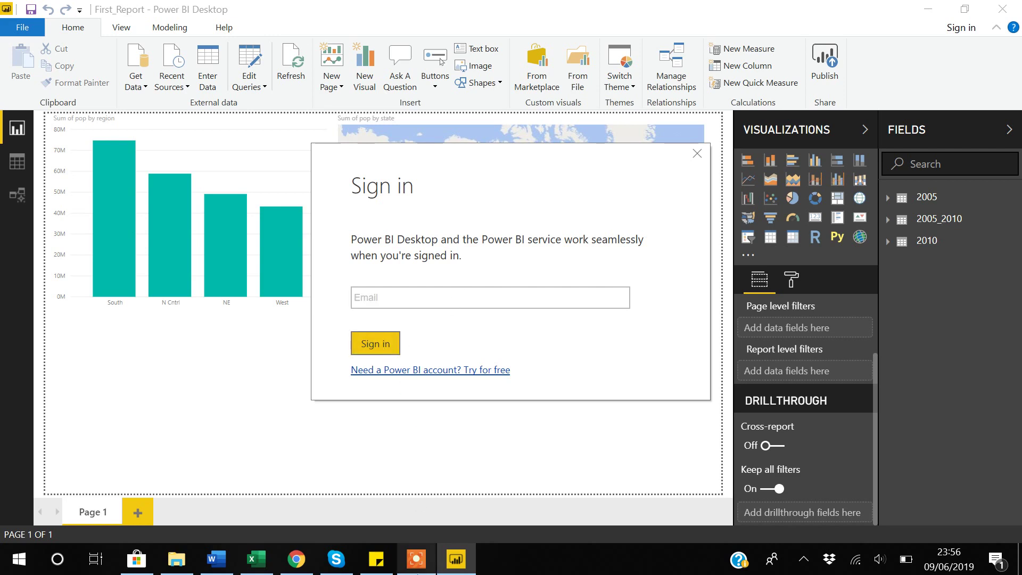
left_click(418, 569)
left_click(681, 548)
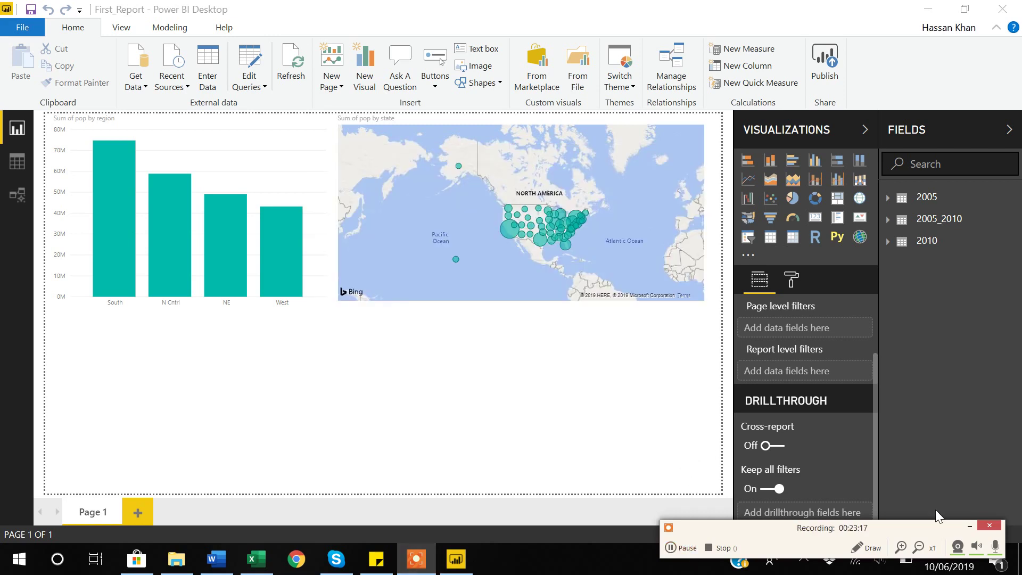
left_click(969, 527)
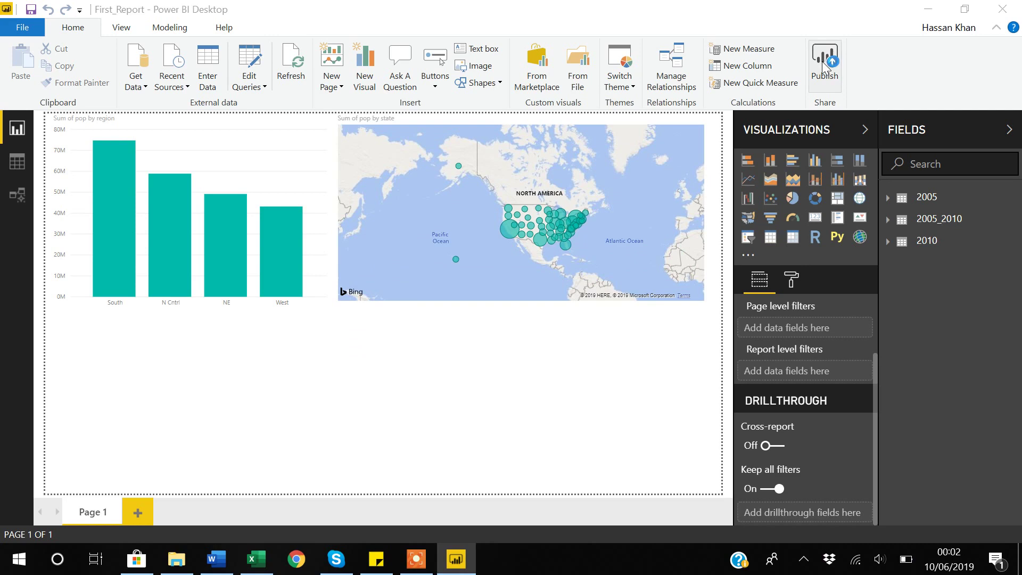
Step: Publish the report to My workspace and open First_Report.pbix in the Power BI service
left_click(825, 67)
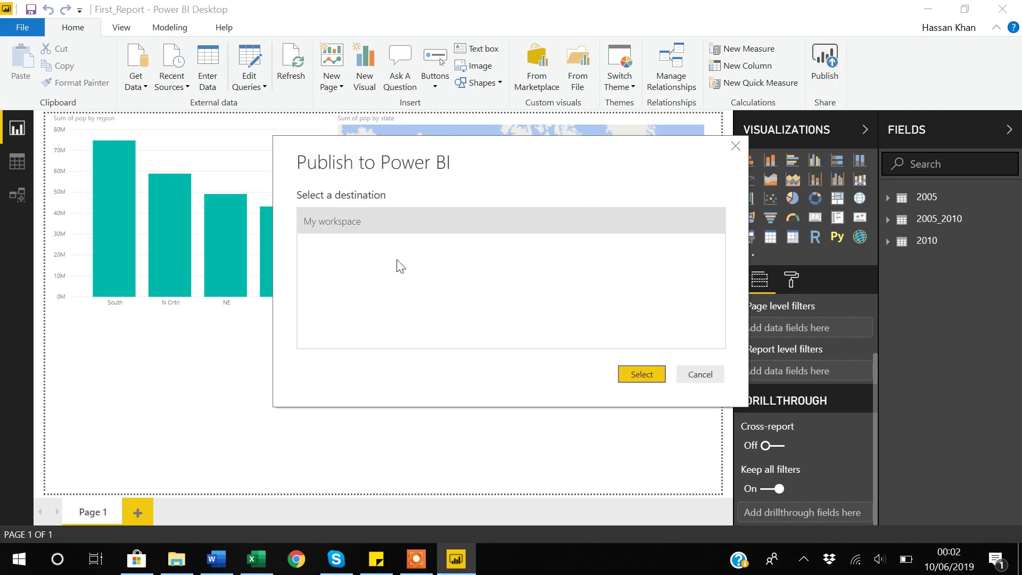
left_click(644, 374)
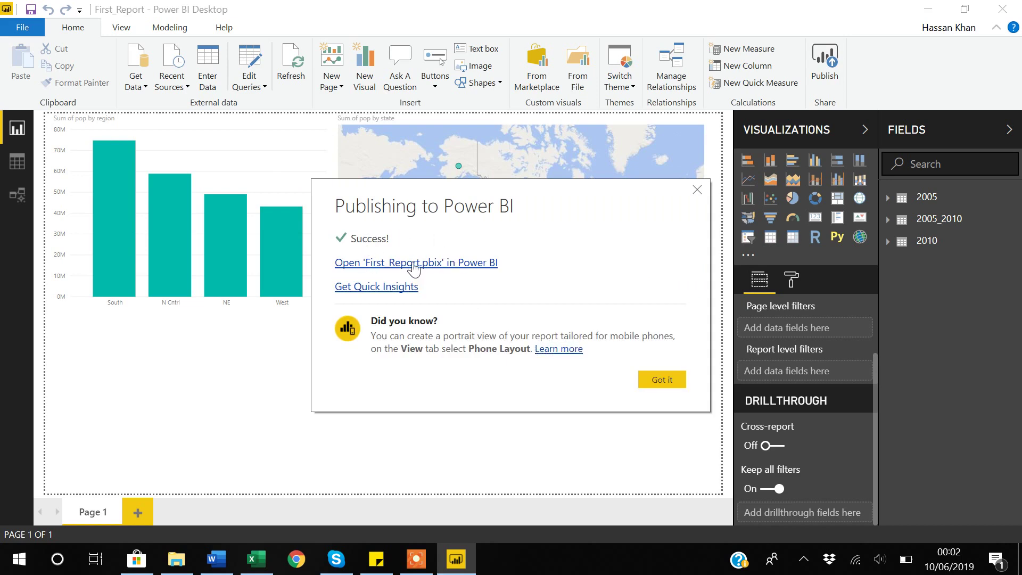
left_click(414, 265)
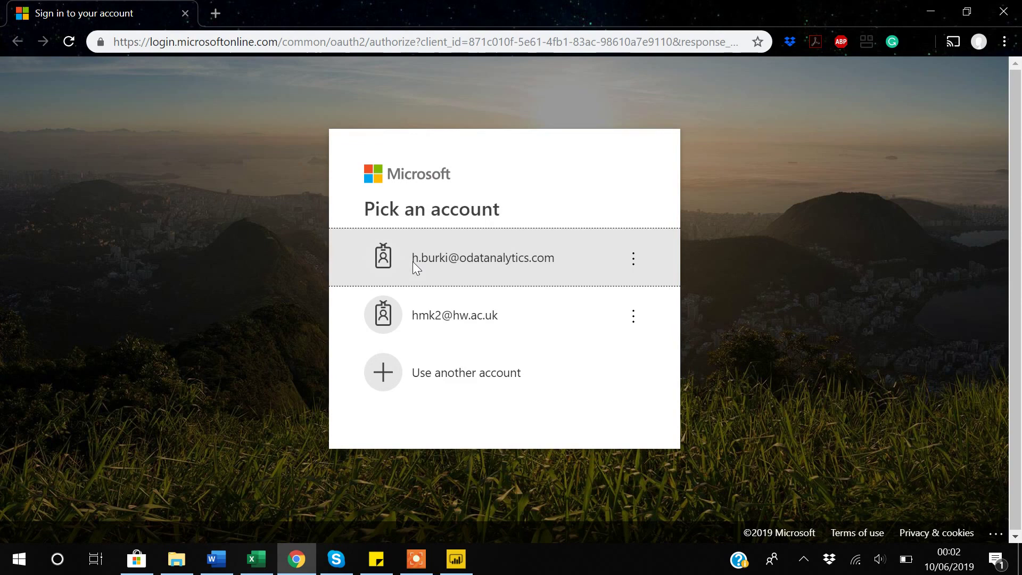
Step: Sign in to the Power BI service with the university account instead of the first listed account
left_click(467, 262)
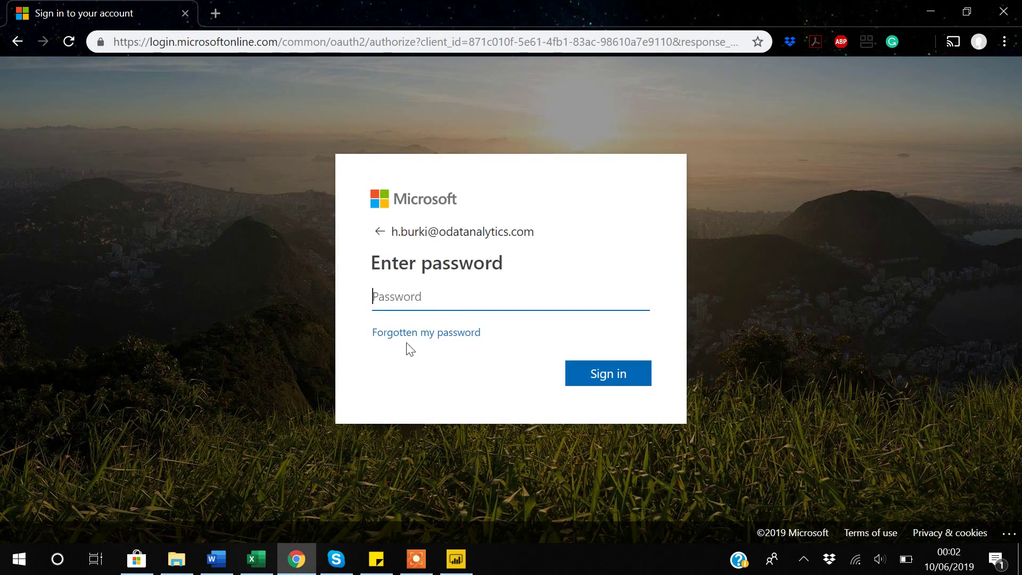
left_click(380, 231)
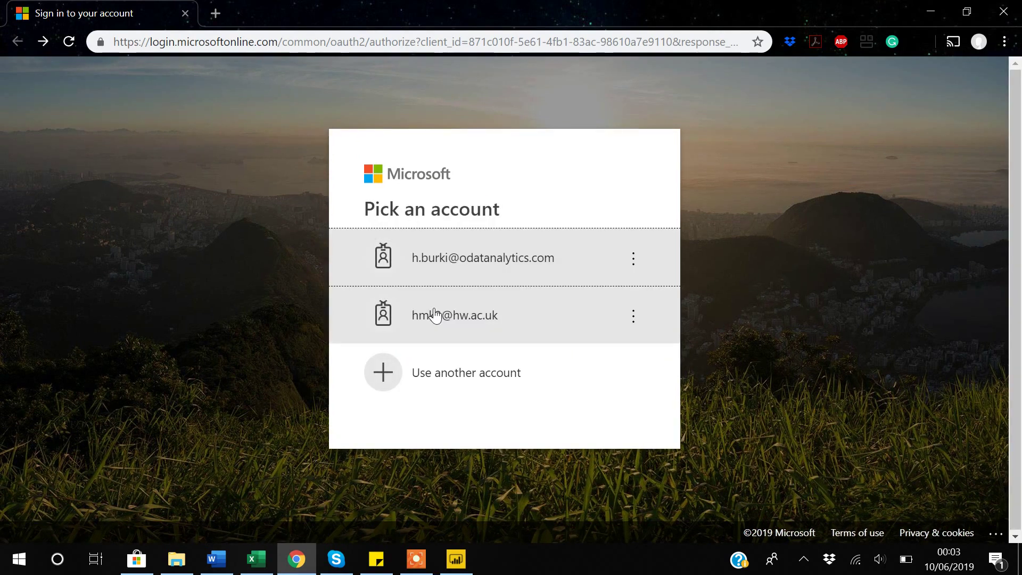
left_click(435, 313)
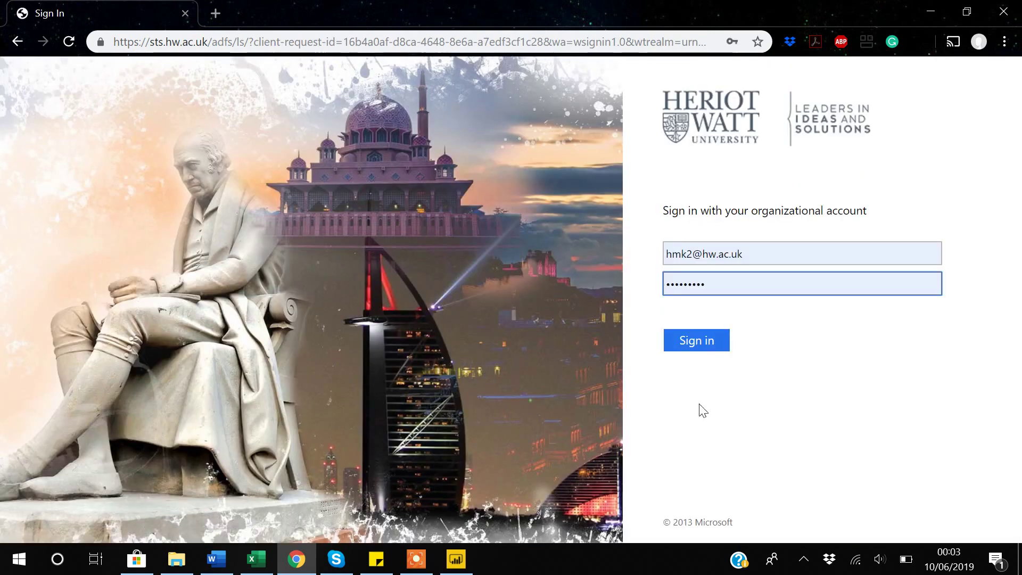
left_click(700, 342)
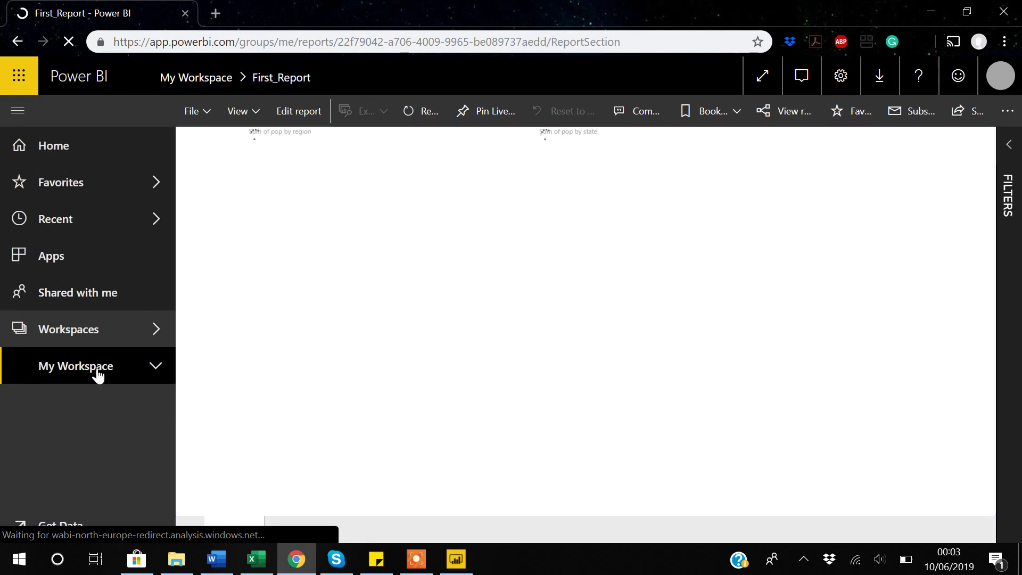
Step: Expand My Workspace and open First_Report from its reports
left_click(154, 367)
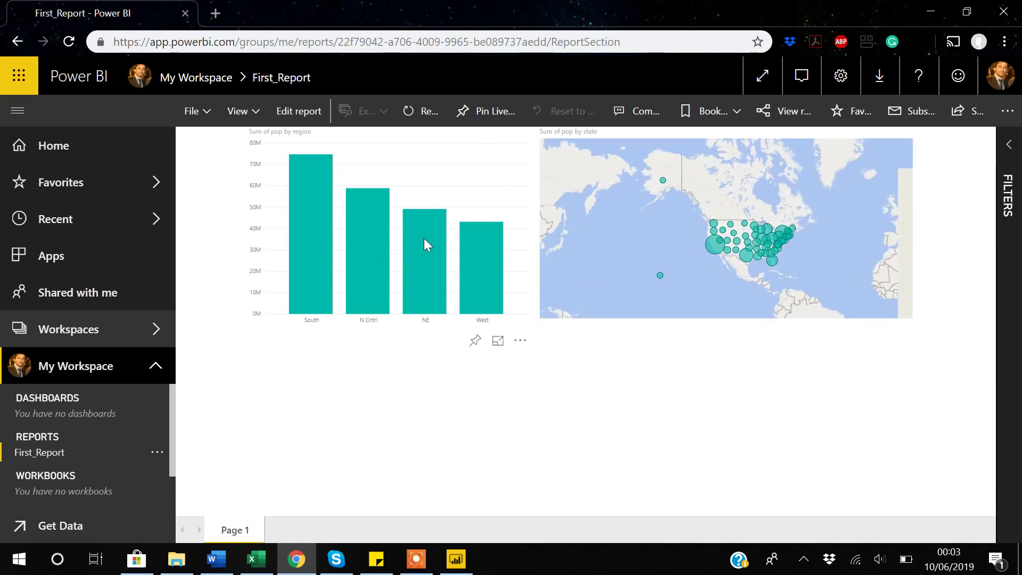
left_click(45, 459)
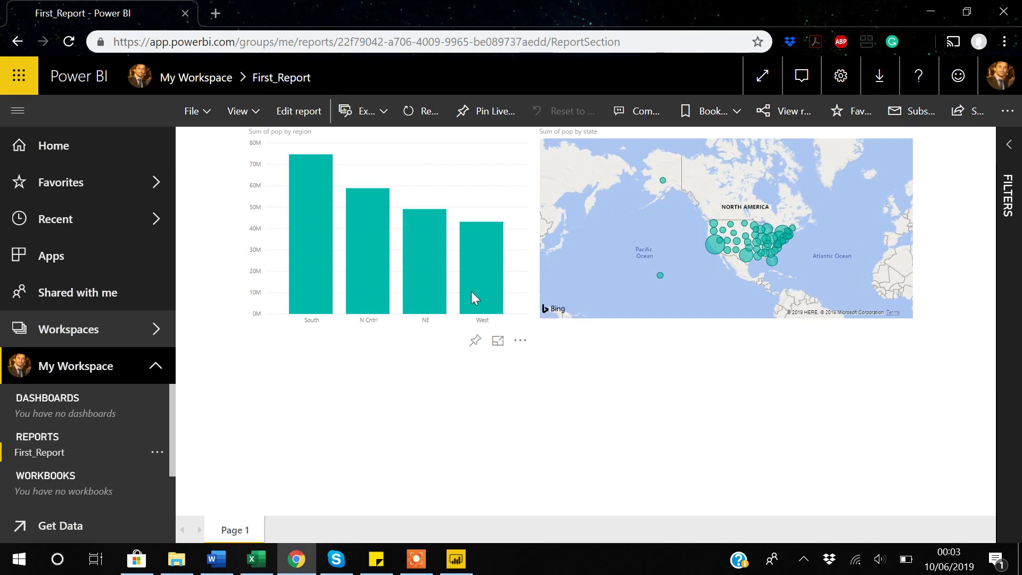
Step: Pin the Sum of pop by region chart to a new dashboard named first_dash and go to that dashboard
left_click(476, 343)
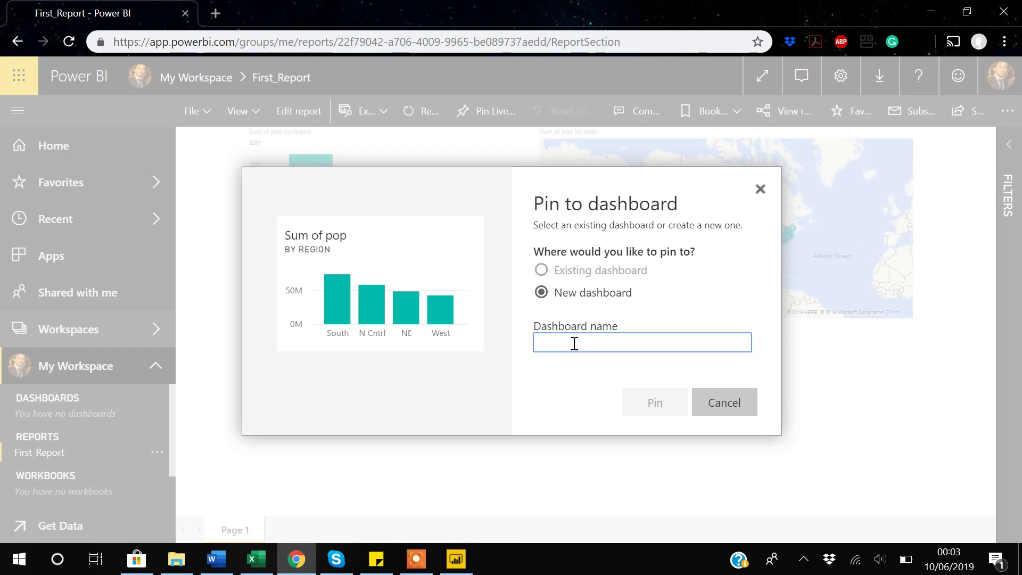
type("fist")
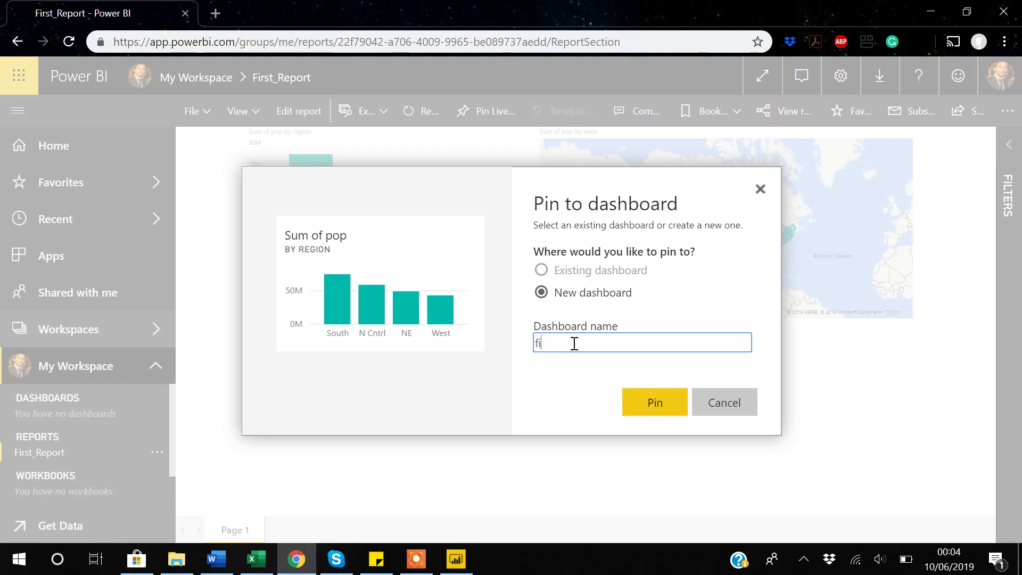
type("rst_dash")
left_click(651, 414)
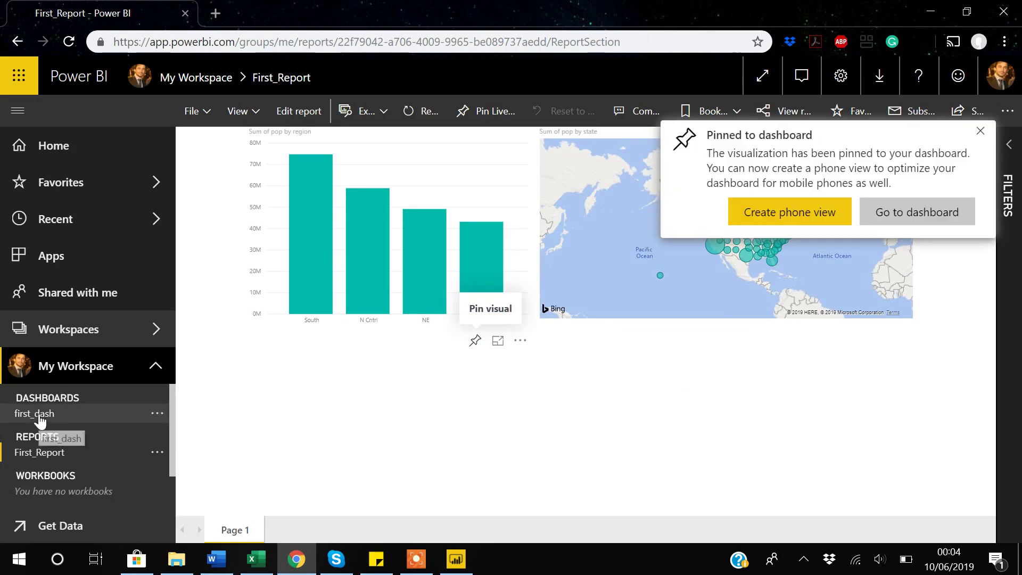
left_click(923, 213)
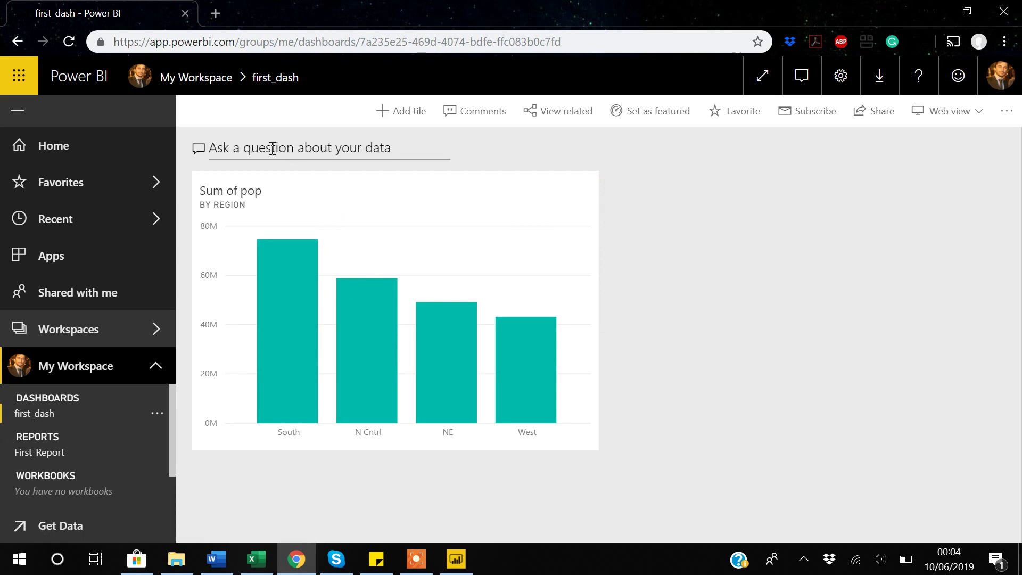
Step: Look at the first_dash dashboard's Q&A page, exit it, and try to share the dashboard
left_click(388, 151)
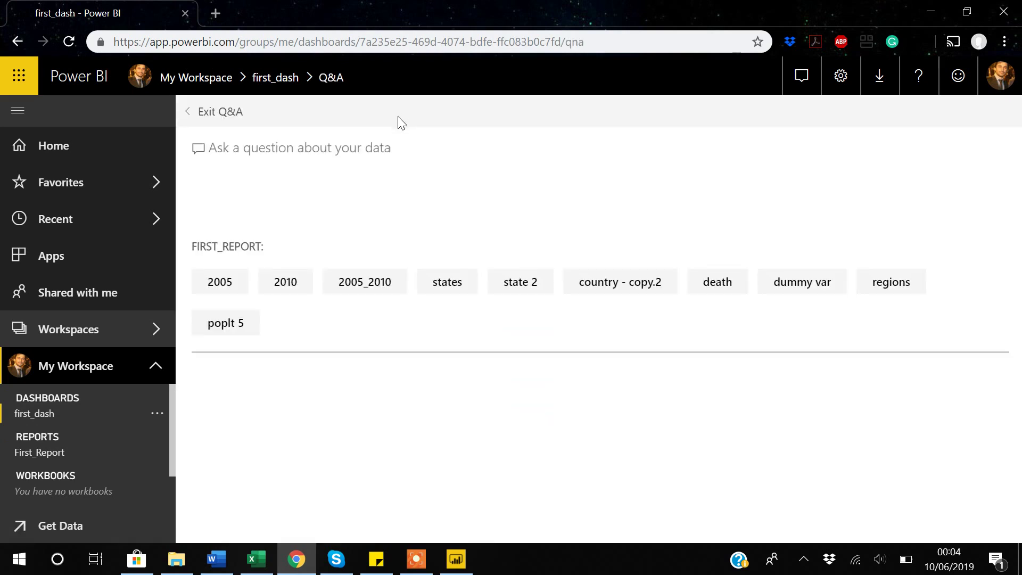
left_click(189, 117)
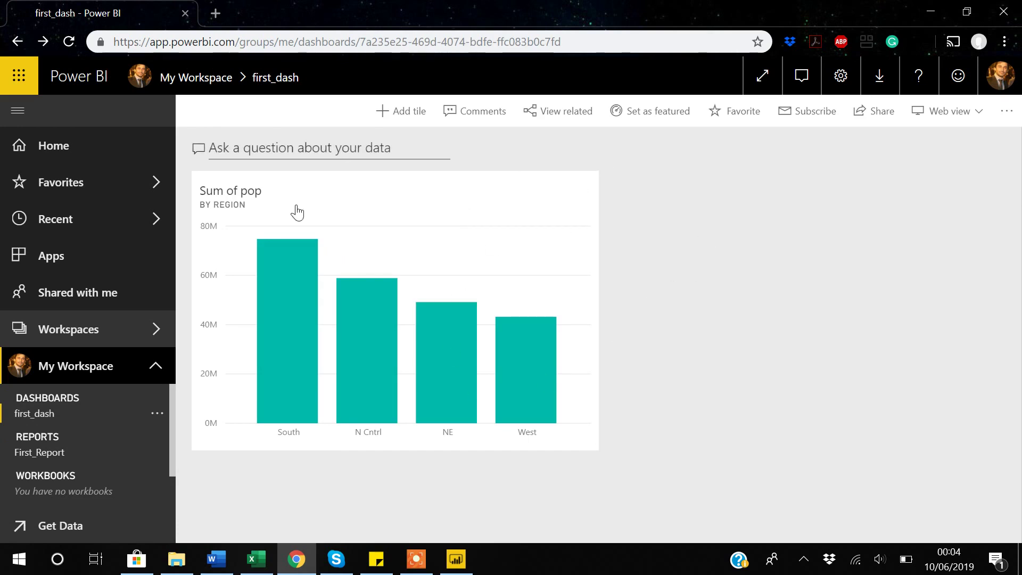
left_click(879, 113)
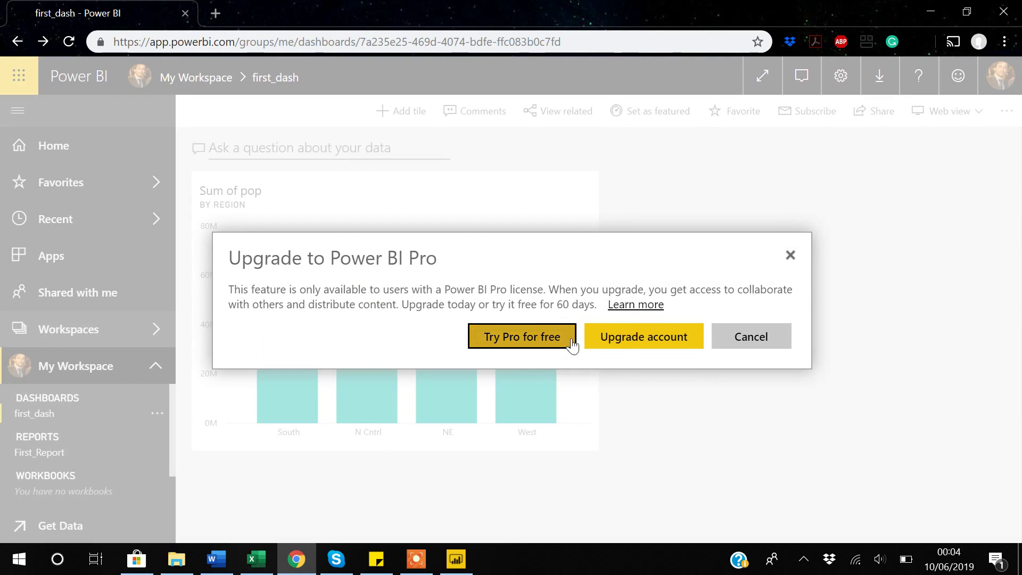
left_click(790, 256)
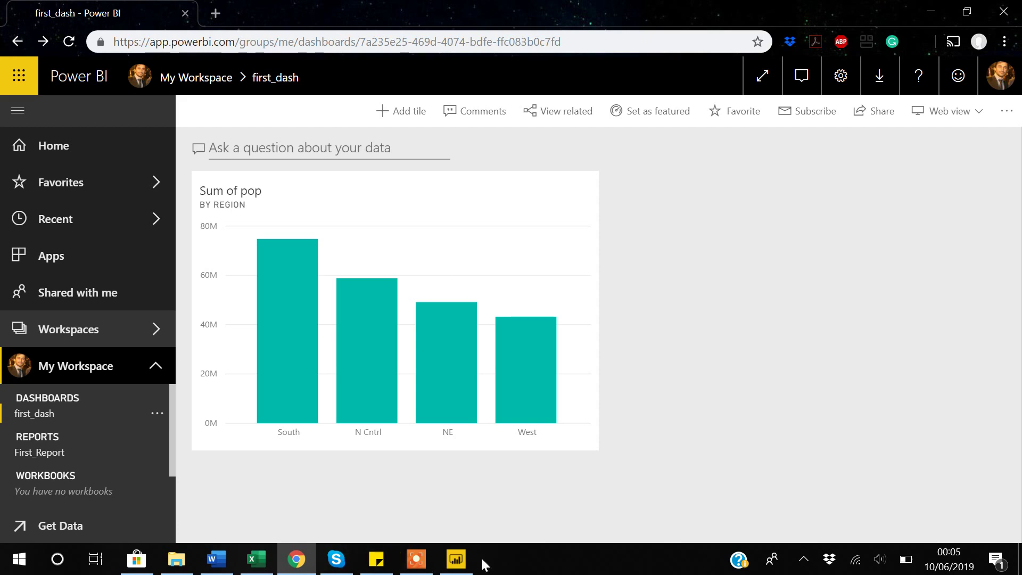
left_click(413, 565)
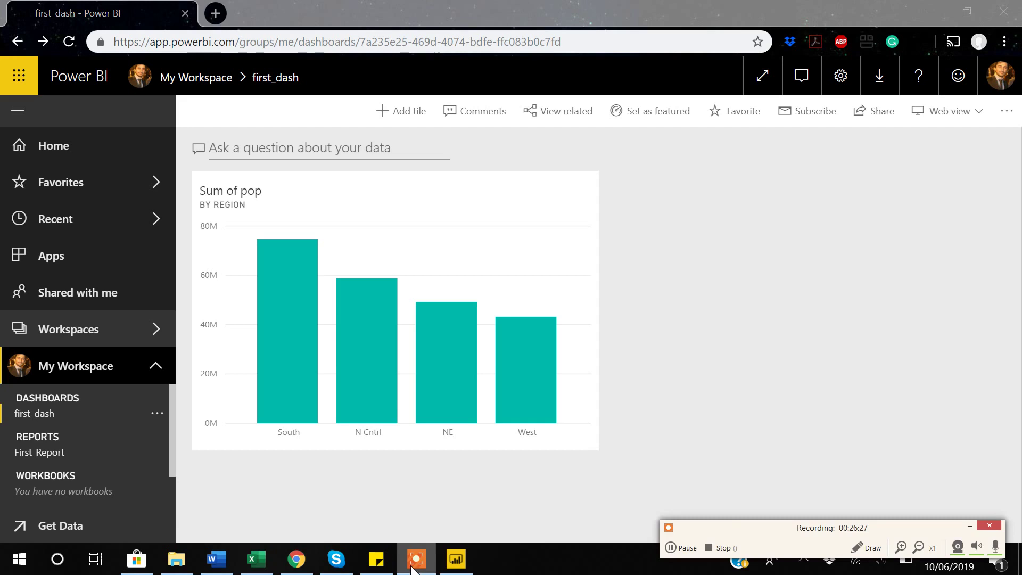